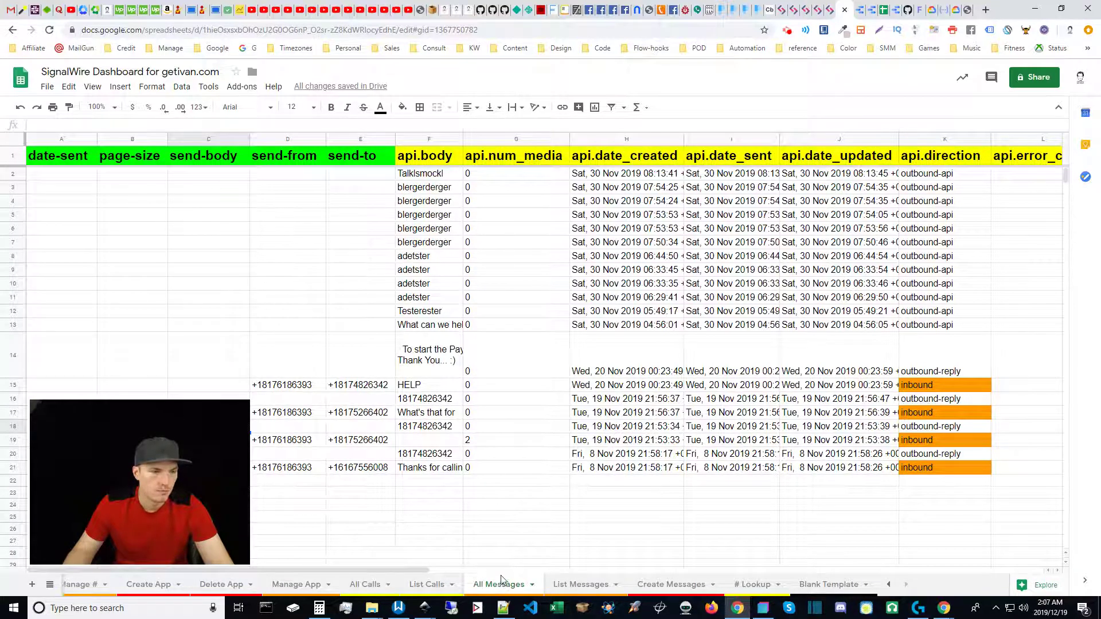
Enter MM/DD/YYYY in date-sent cell A2, then delete it so the filter stays blank.
{"action": "left_click", "coordinate": [61, 180]}
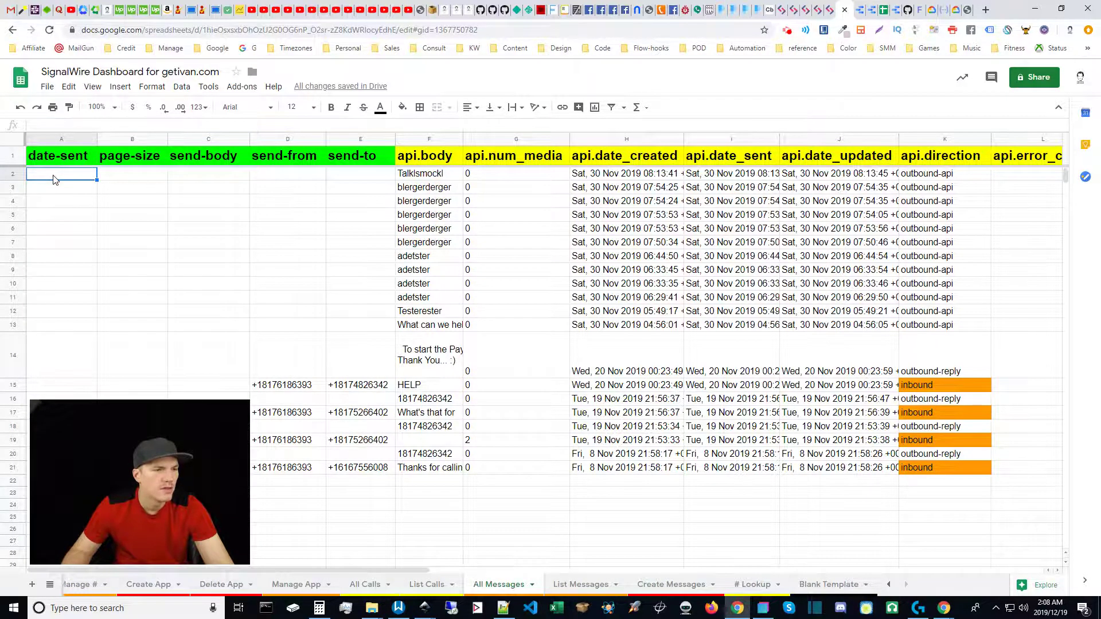
{"action": "type", "text": "MM/DD/YYYY"}
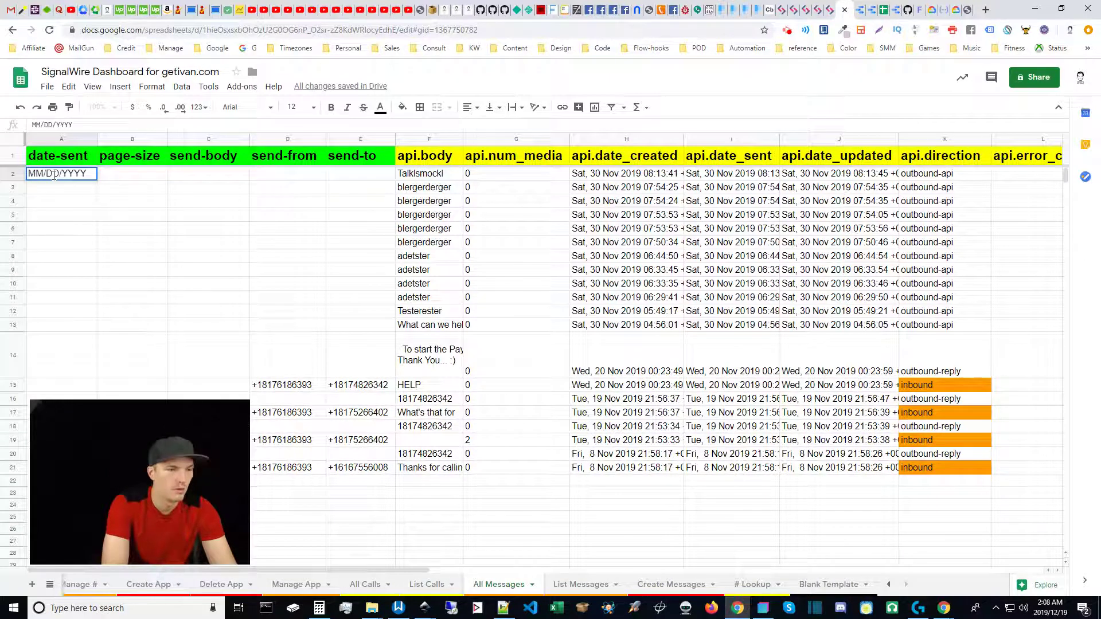
{"action": "left_click", "coordinate": [68, 202]}
{"action": "left_click", "coordinate": [72, 176]}
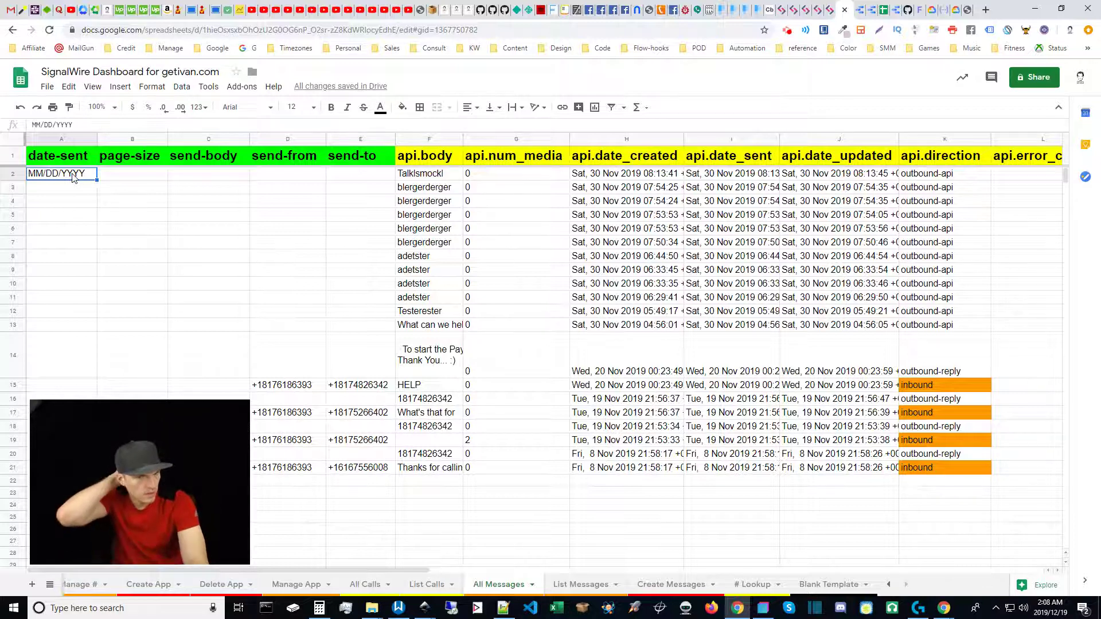
{"action": "key", "text": "Delete"}
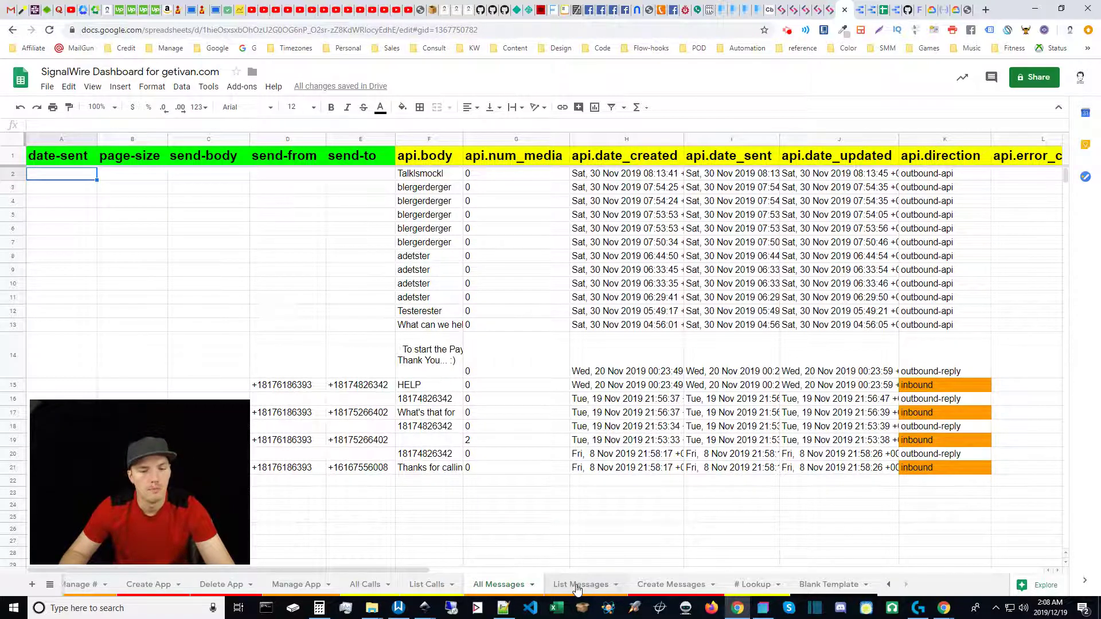
Compare page-size B2 and search-to C2 on All Messages and List Messages, ending on All Messages.
{"action": "left_click", "coordinate": [578, 584]}
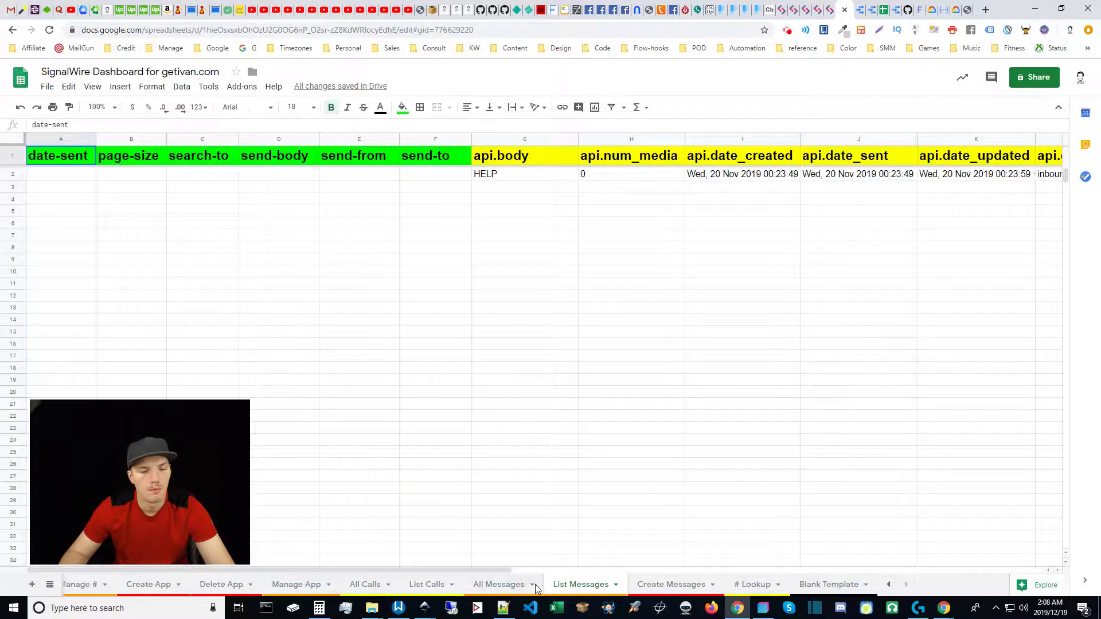
{"action": "left_click", "coordinate": [507, 588]}
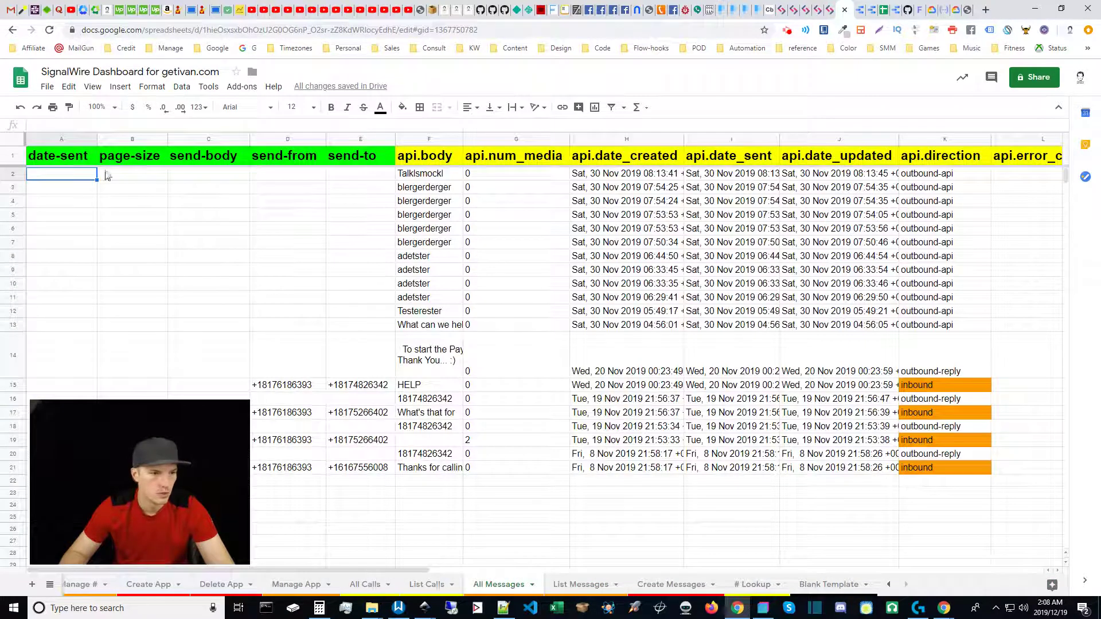
{"action": "left_click", "coordinate": [141, 175]}
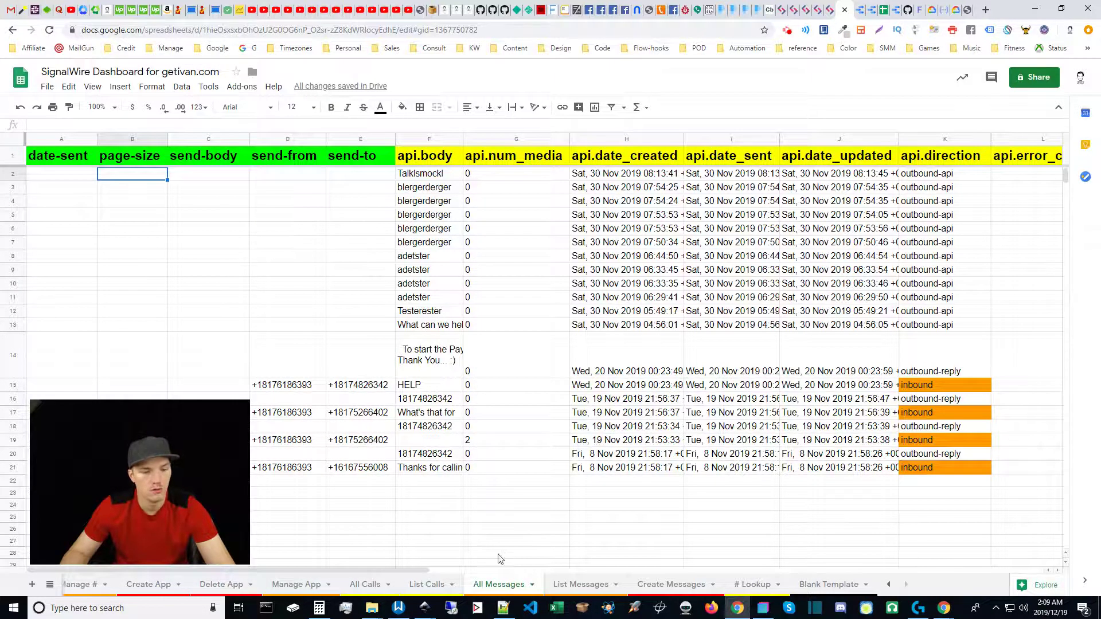
{"action": "left_click", "coordinate": [570, 586]}
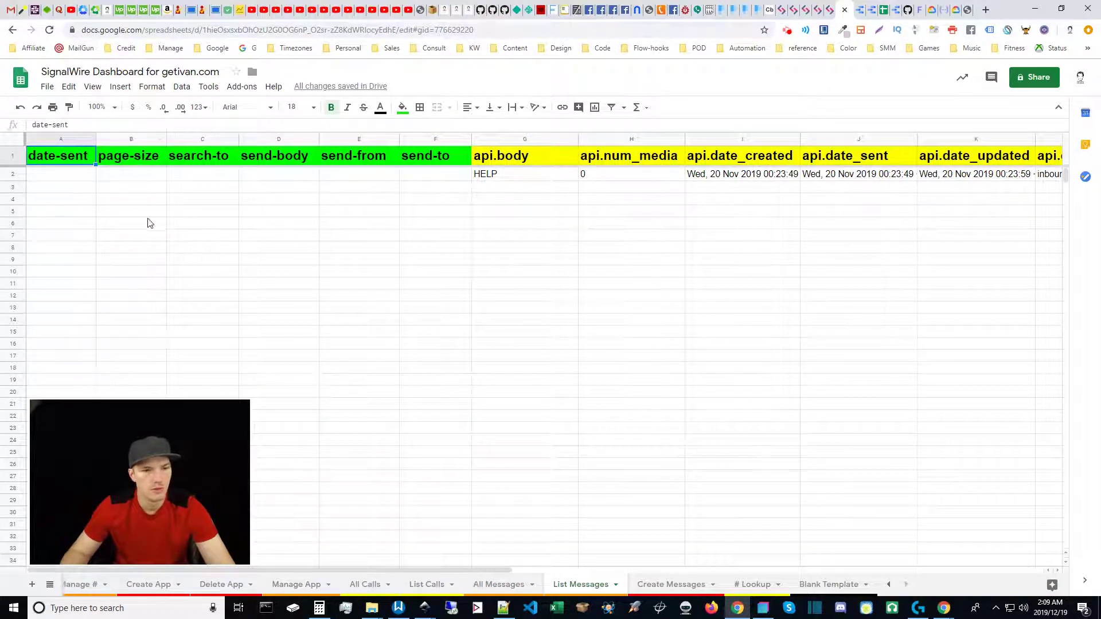
{"action": "left_click", "coordinate": [125, 180]}
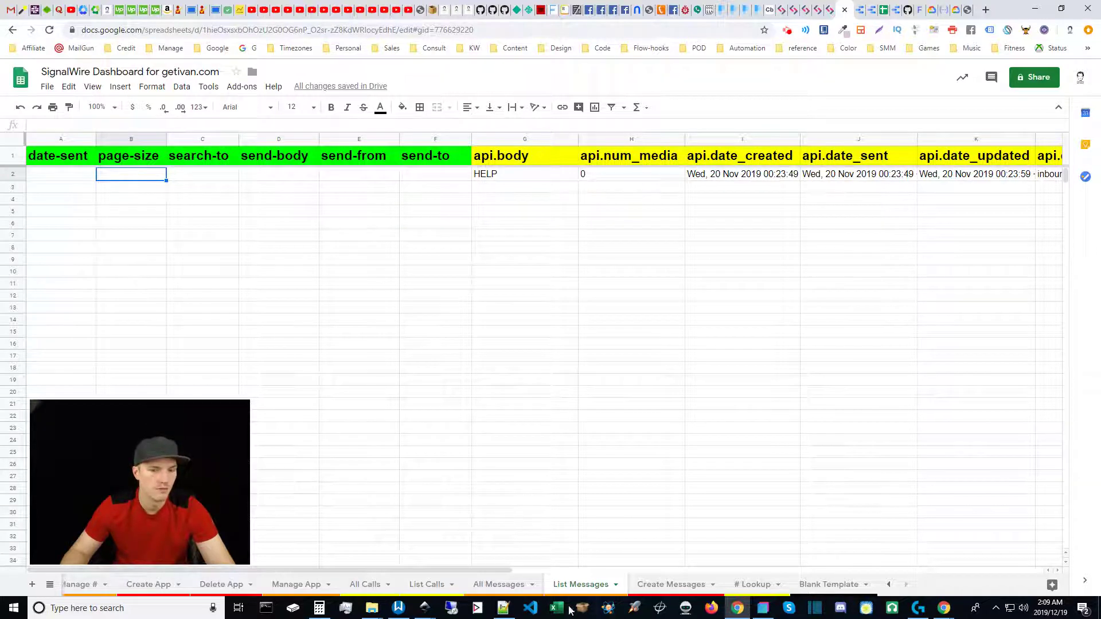
{"action": "left_click", "coordinate": [199, 182]}
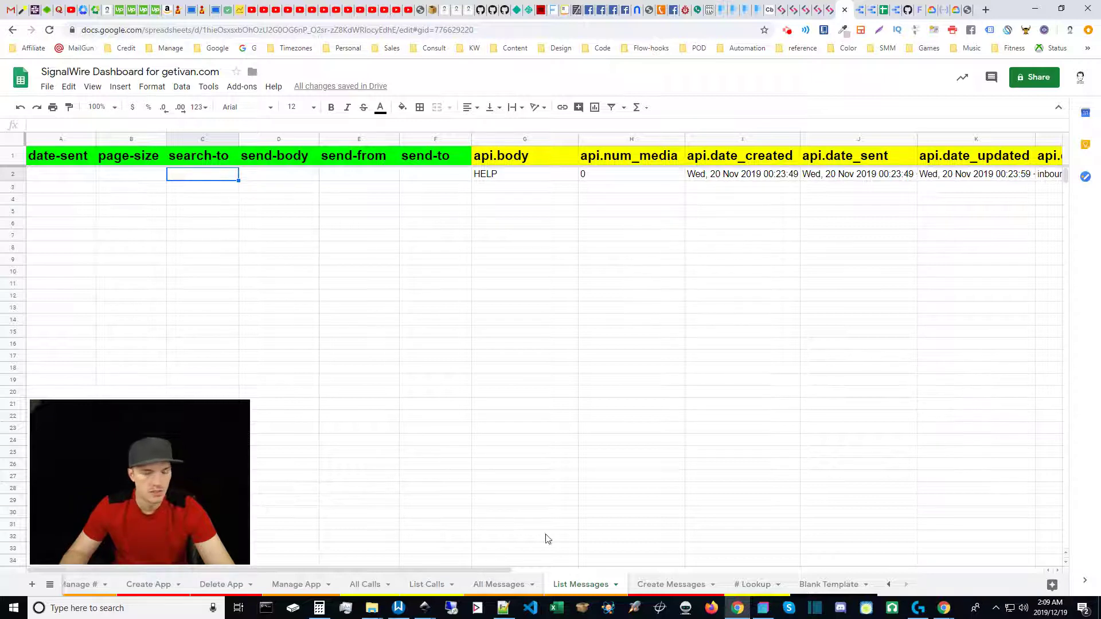
{"action": "left_click", "coordinate": [498, 585]}
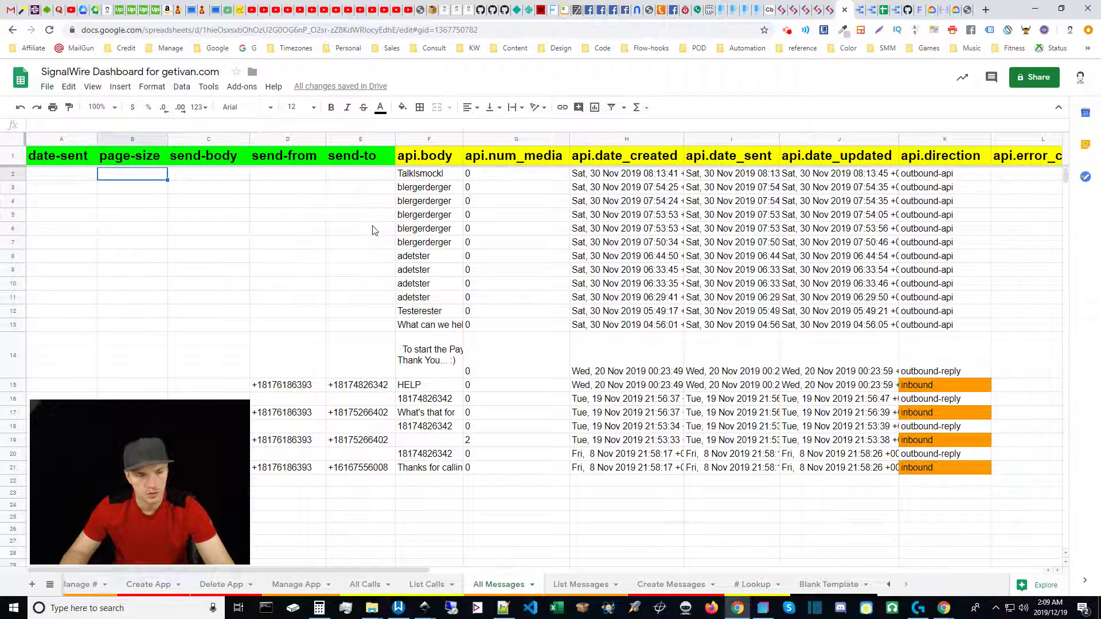
{"action": "left_click_drag", "start_coordinate": [207, 163], "coordinate": [366, 164]}
{"action": "left_click", "coordinate": [202, 201]}
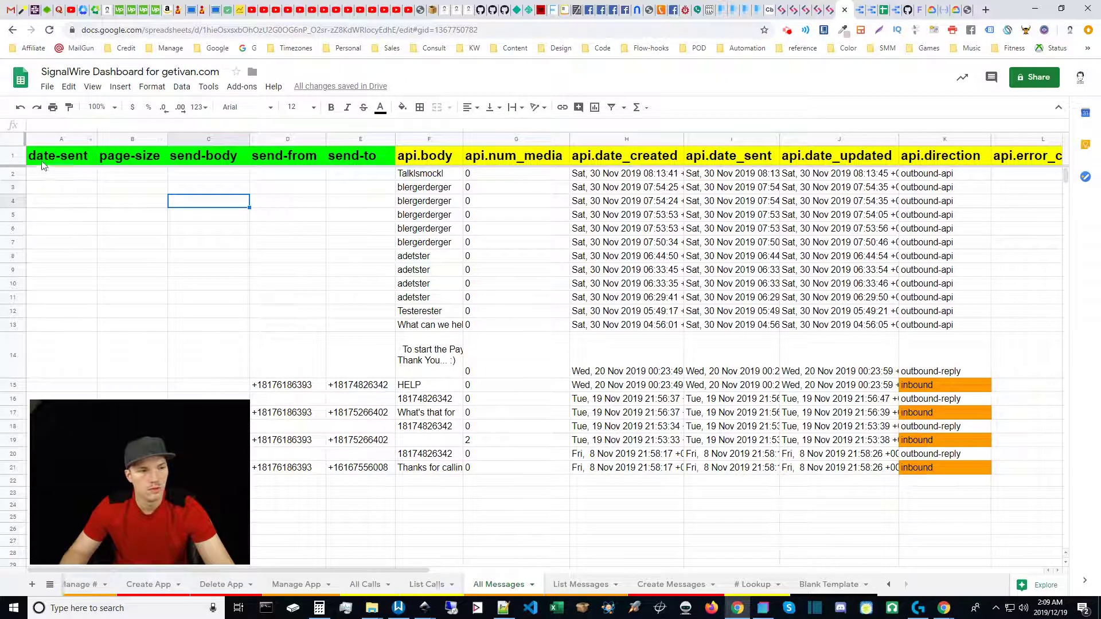
{"action": "left_click_drag", "start_coordinate": [57, 154], "coordinate": [118, 164]}
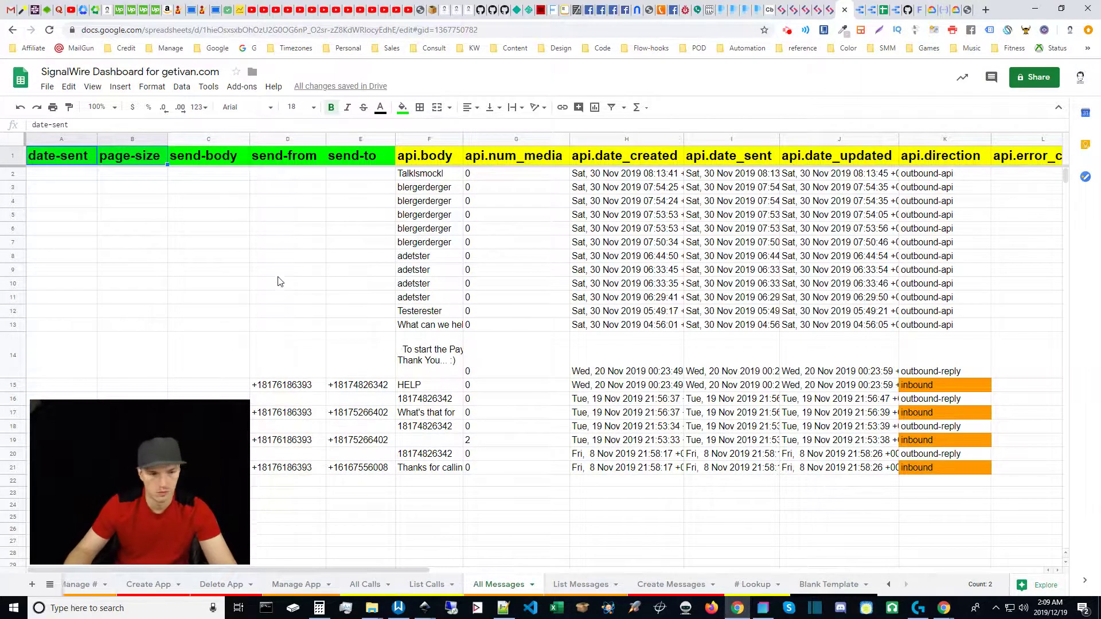
{"action": "left_click", "coordinate": [287, 313]}
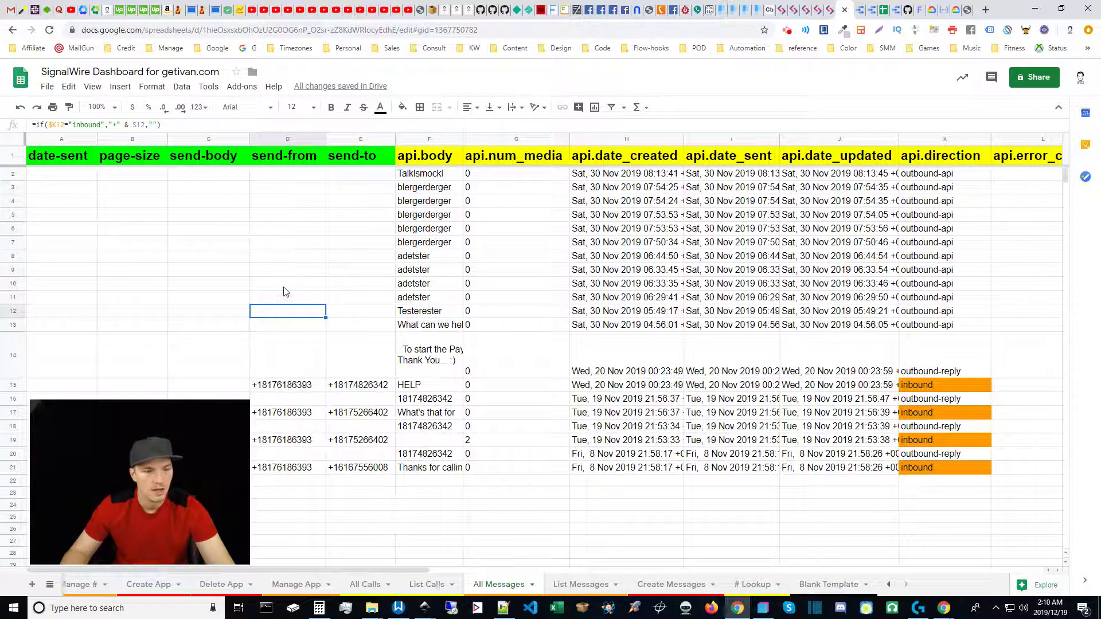
{"action": "left_click", "coordinate": [292, 352]}
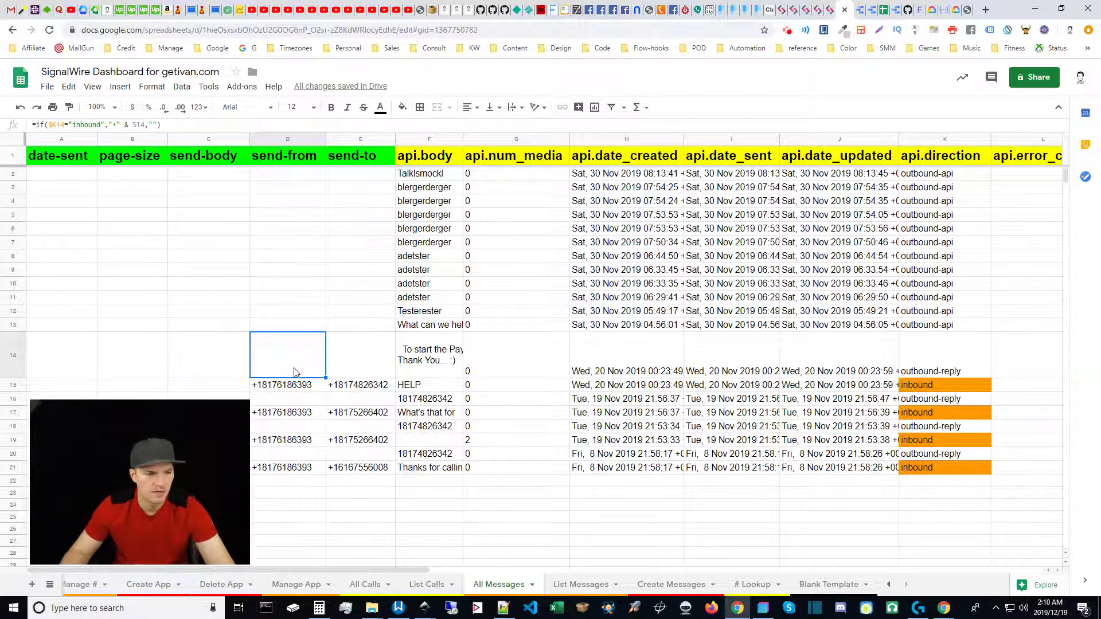
{"action": "left_click_drag", "start_coordinate": [184, 456], "coordinate": [178, 459]}
{"action": "left_click", "coordinate": [291, 391]}
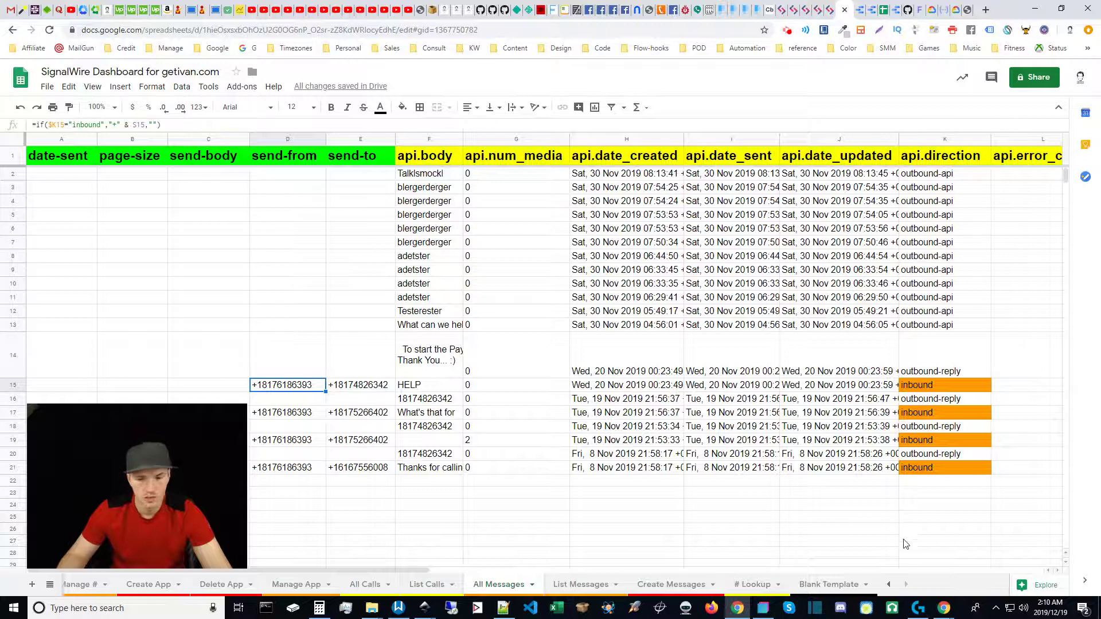
{"action": "left_click", "coordinate": [889, 585]}
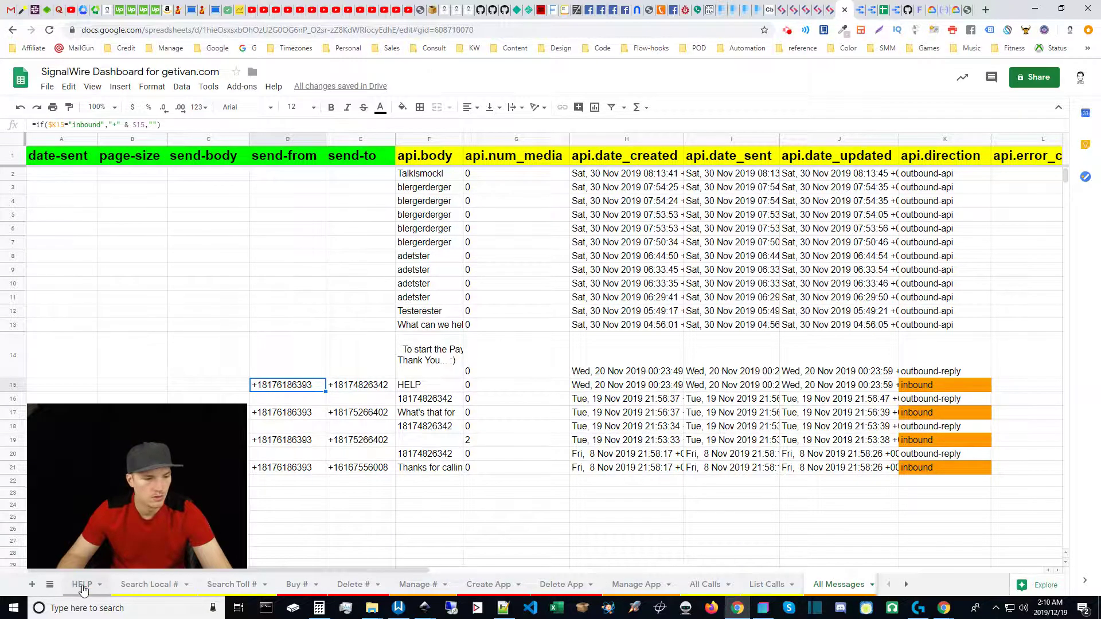
On the HELP sheet, read the append-a-plus instructions and the ="+" & A2 formula in R3:R4.
{"action": "left_click", "coordinate": [82, 584]}
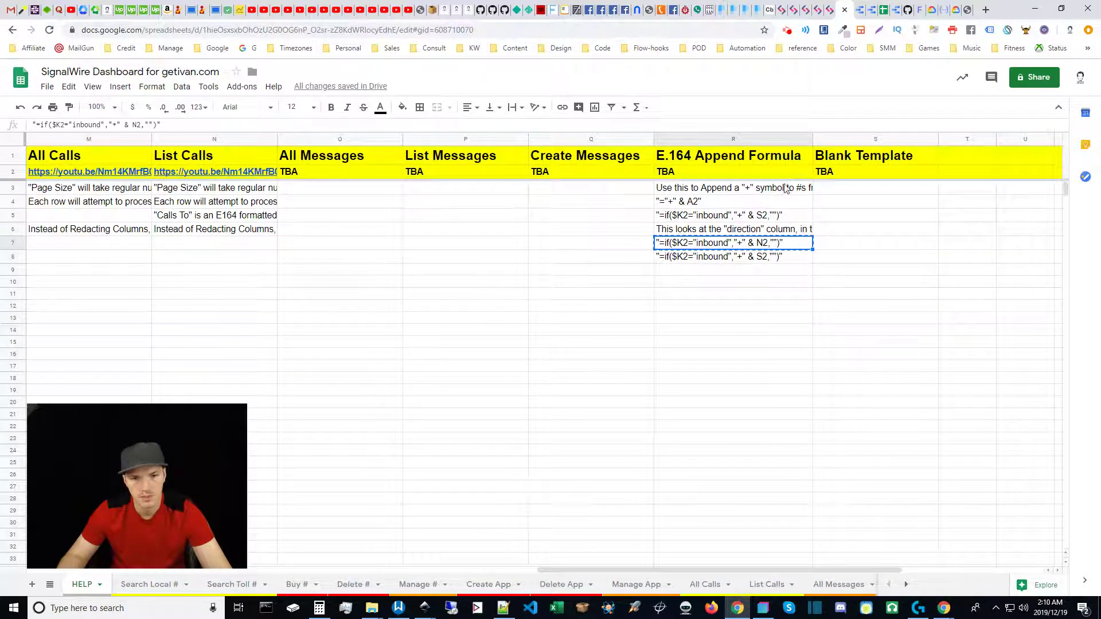
{"action": "left_click", "coordinate": [710, 258]}
{"action": "left_click", "coordinate": [722, 191]}
{"action": "left_click", "coordinate": [717, 265], "text": "shift"}
{"action": "left_click", "coordinate": [698, 295]}
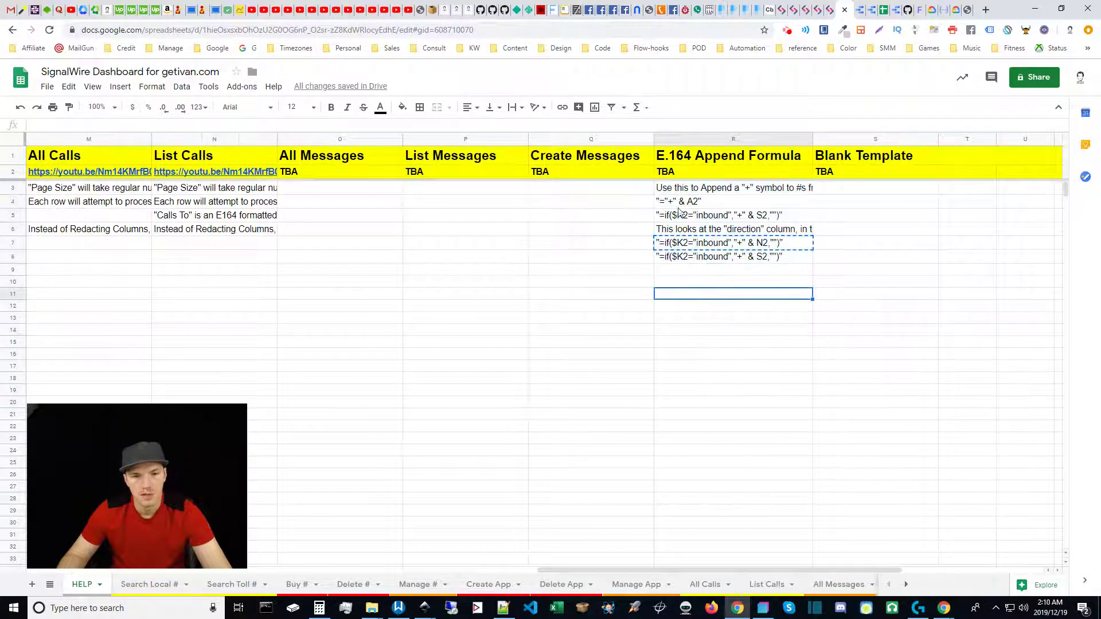
{"action": "left_click", "coordinate": [678, 191]}
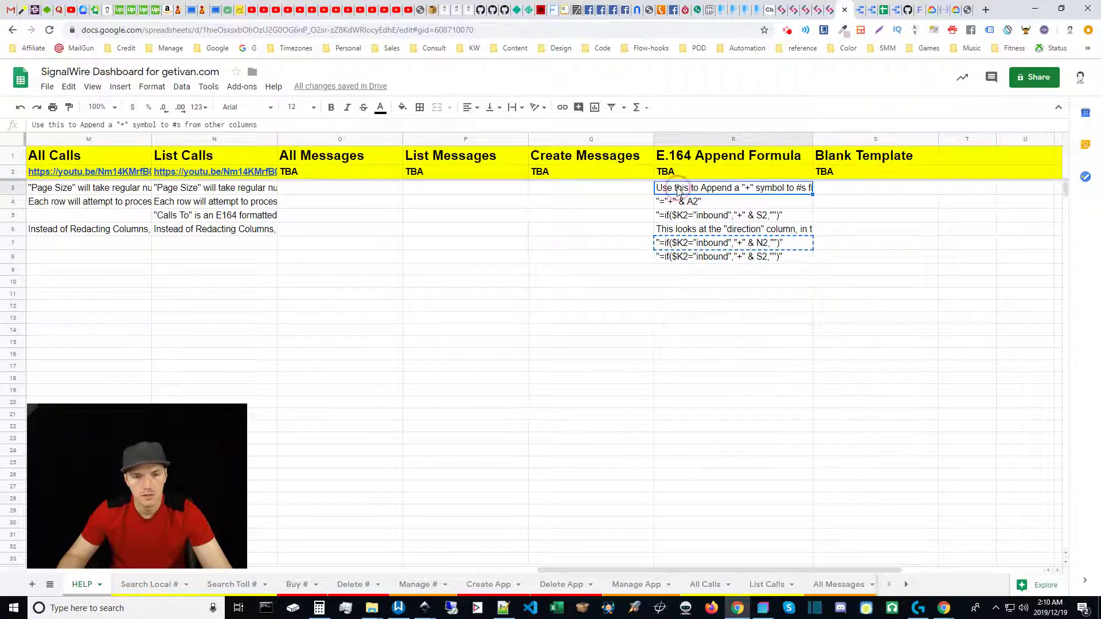
{"action": "left_click", "coordinate": [691, 206]}
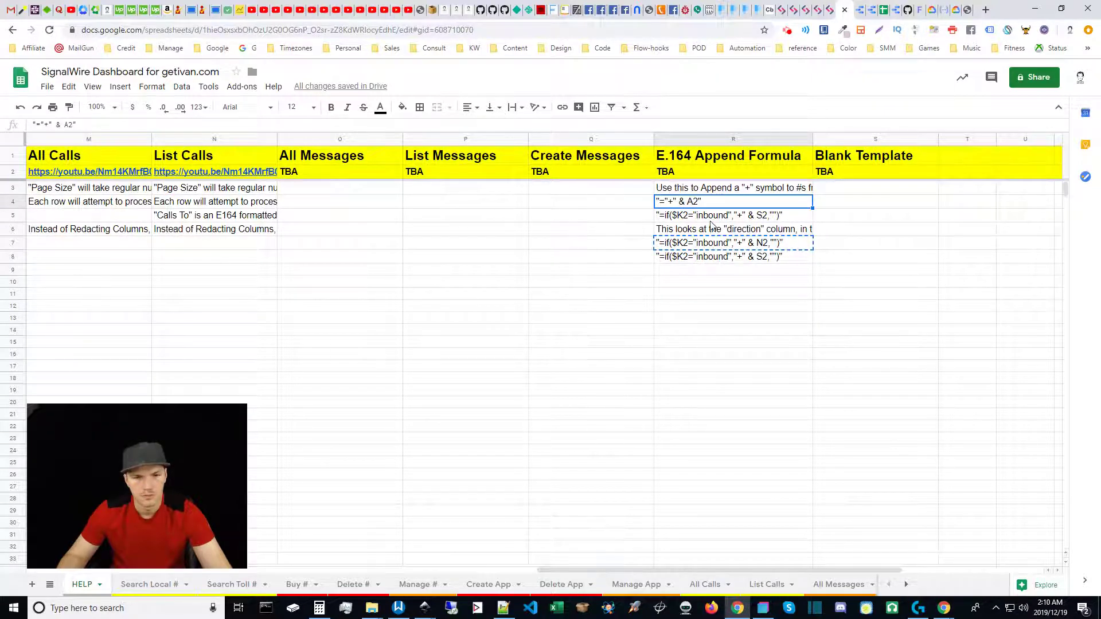
Move the R6:R8 entries up to start at R5 and clear the leftover duplicate in R8.
{"action": "left_click", "coordinate": [714, 231]}
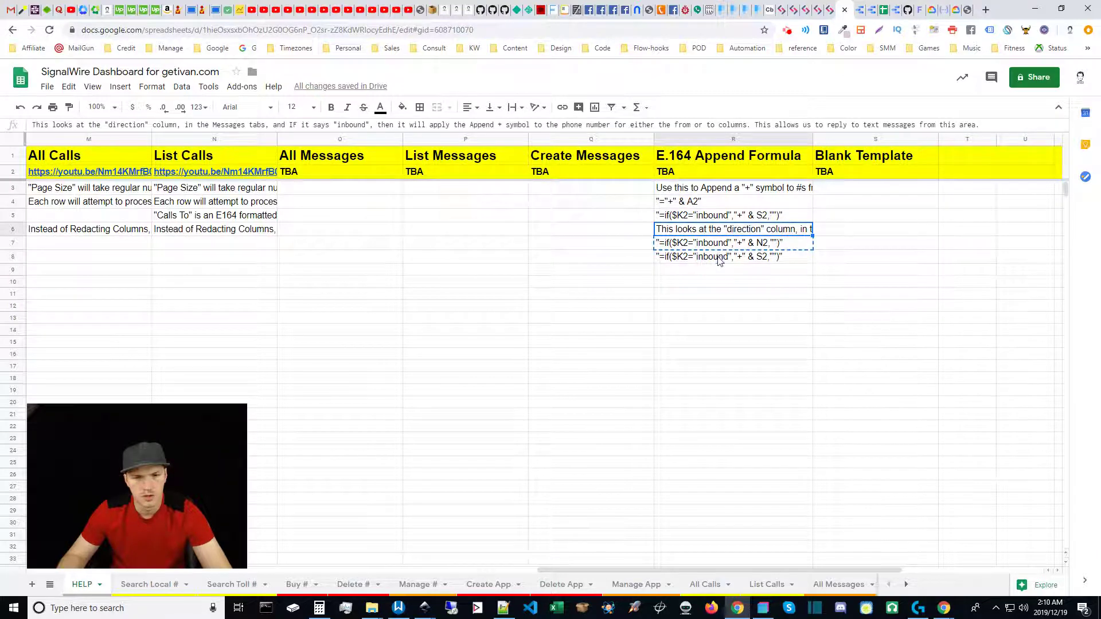
{"action": "left_click", "coordinate": [721, 261], "text": "shift"}
{"action": "key", "text": "ctrl+c"}
{"action": "left_click", "coordinate": [720, 218]}
{"action": "key", "text": "ctrl+v"}
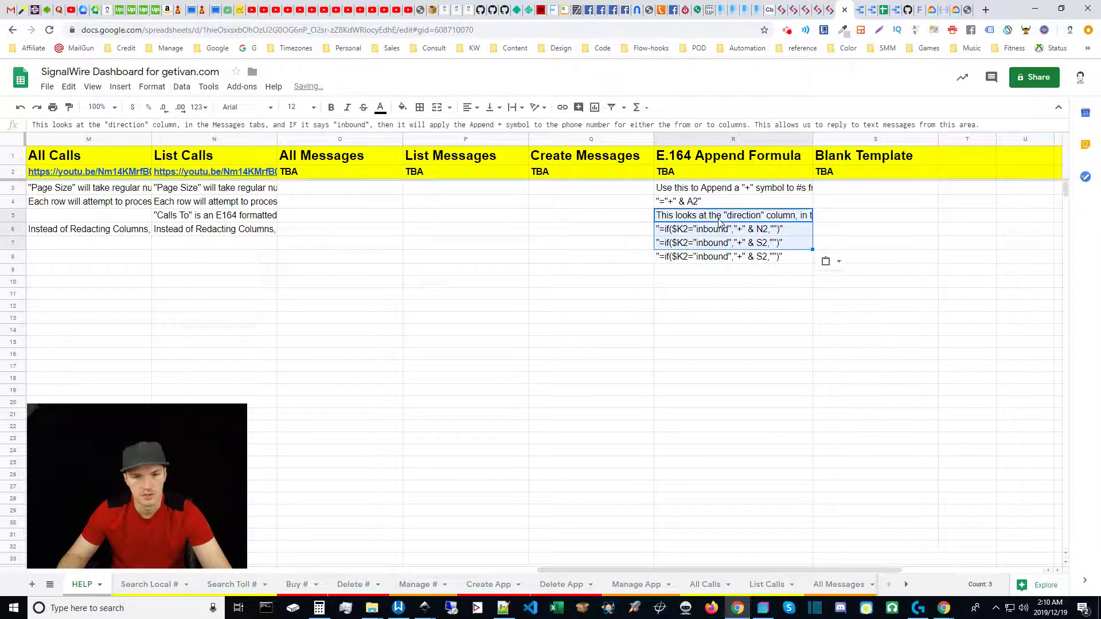
{"action": "left_click", "coordinate": [721, 261]}
{"action": "key", "text": "Delete"}
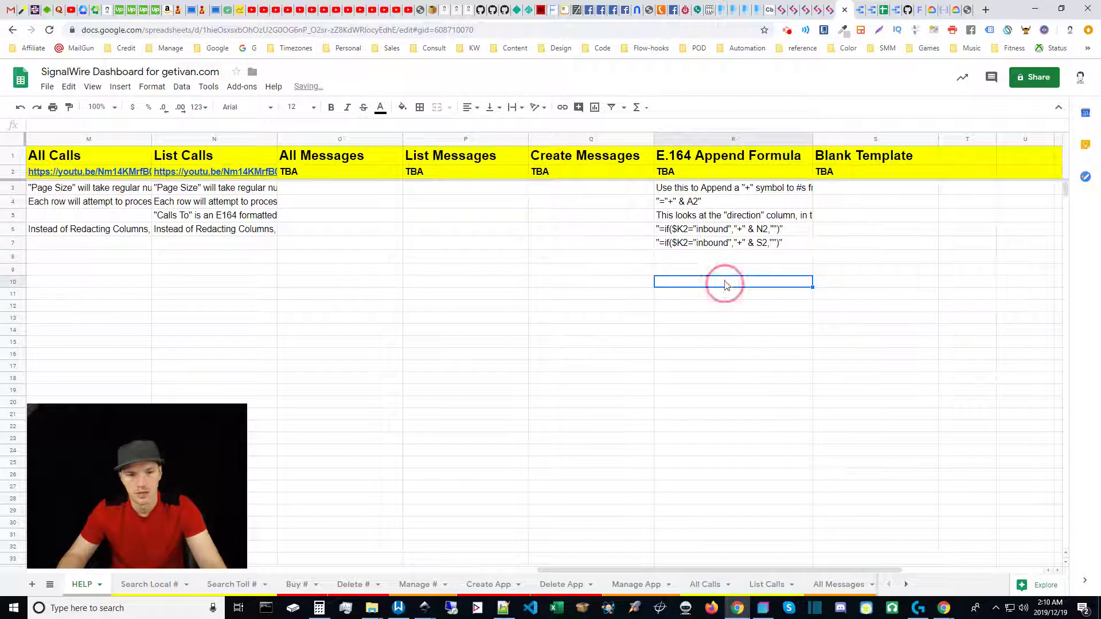
{"action": "left_click", "coordinate": [723, 282]}
Review the direction-column note and the inbound-only formulas for columns N and S.
{"action": "left_click", "coordinate": [708, 193]}
{"action": "left_click", "coordinate": [677, 203]}
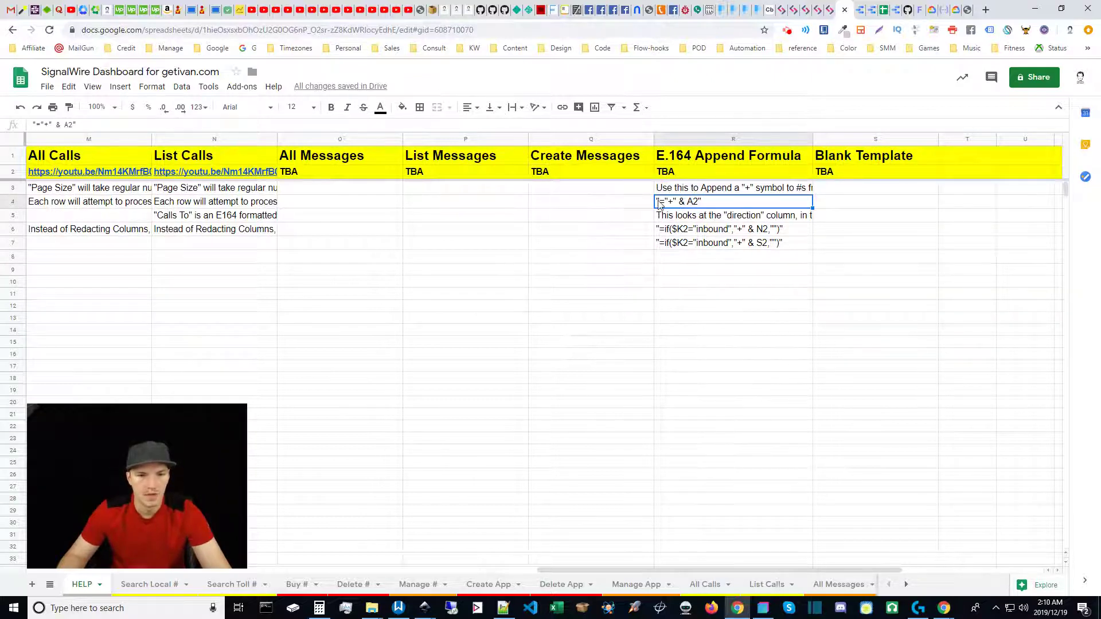
{"action": "left_click", "coordinate": [734, 193]}
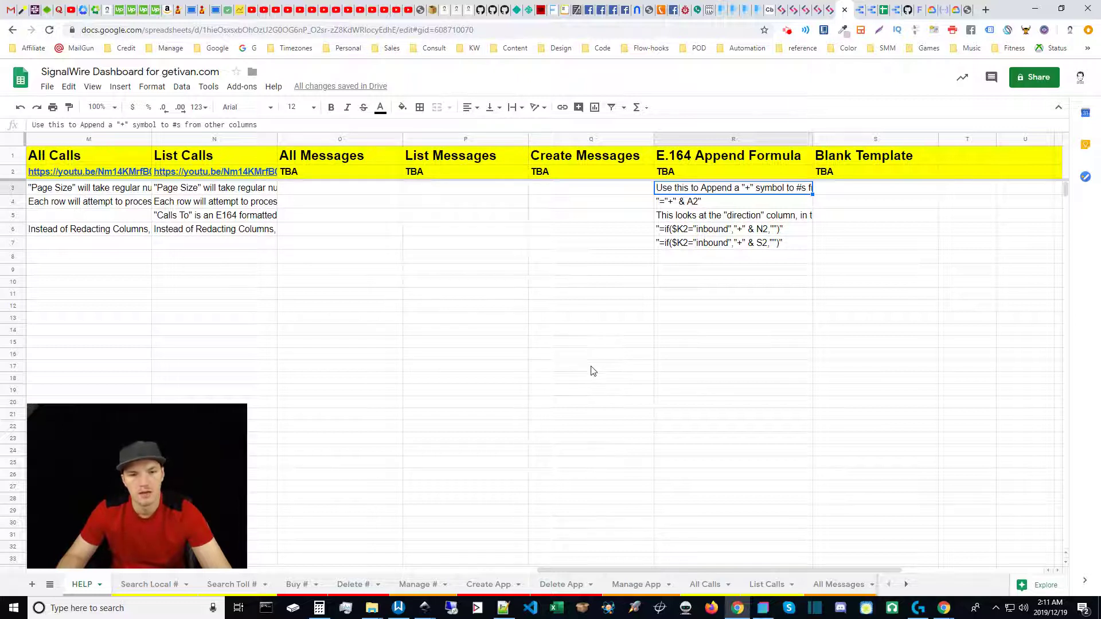
{"action": "left_click", "coordinate": [689, 204]}
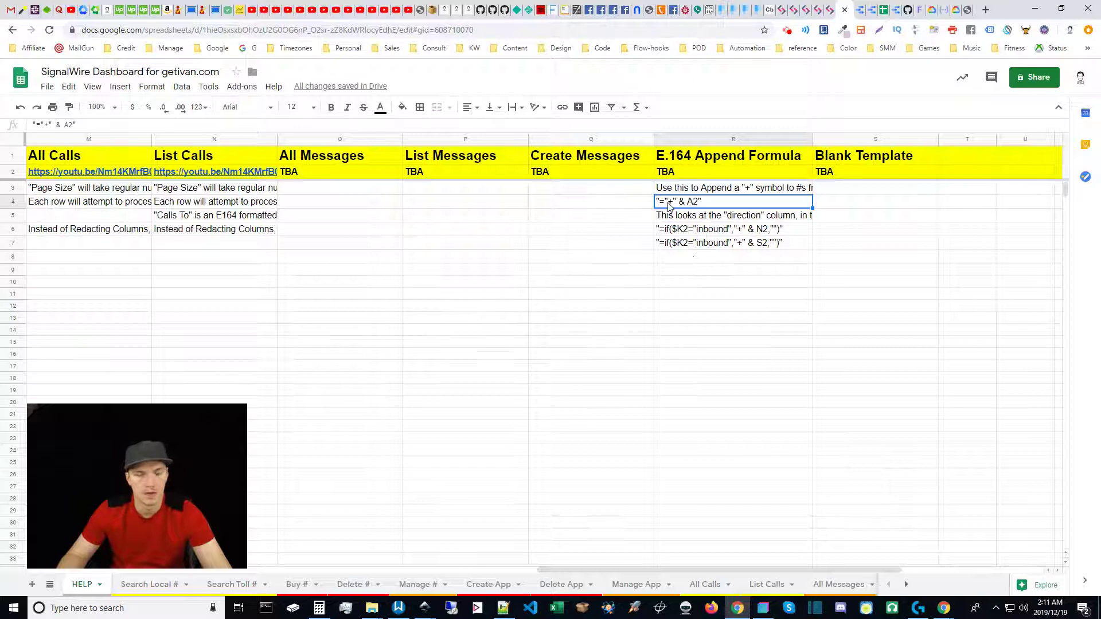
{"action": "left_click", "coordinate": [681, 218]}
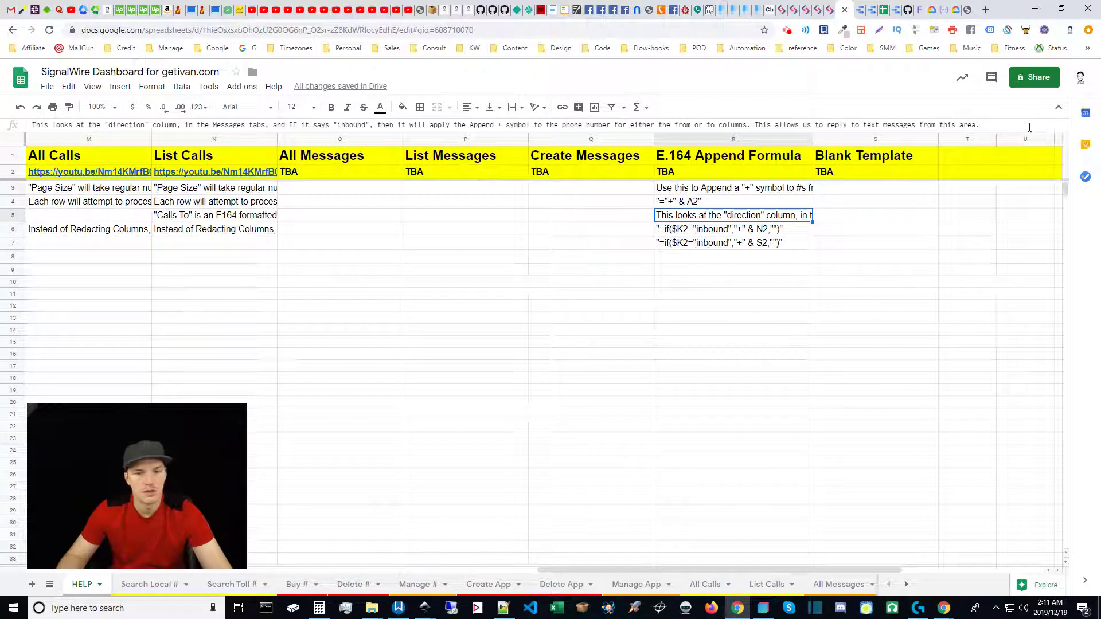
{"action": "left_click", "coordinate": [685, 232]}
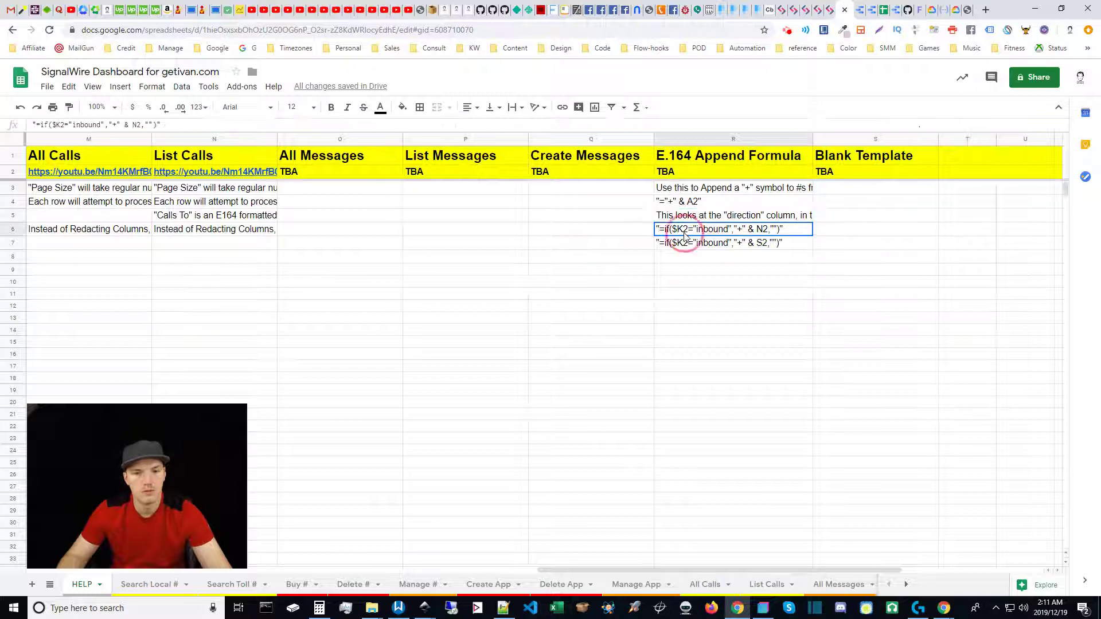
{"action": "left_click", "coordinate": [697, 247]}
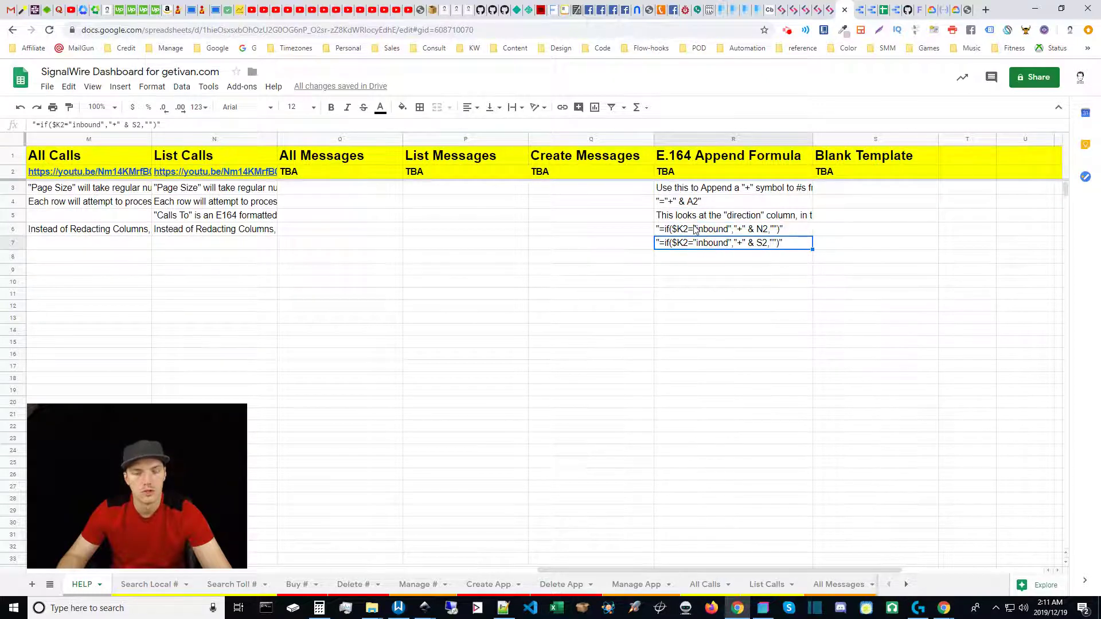
{"action": "left_click", "coordinate": [695, 230]}
{"action": "left_click", "coordinate": [688, 246]}
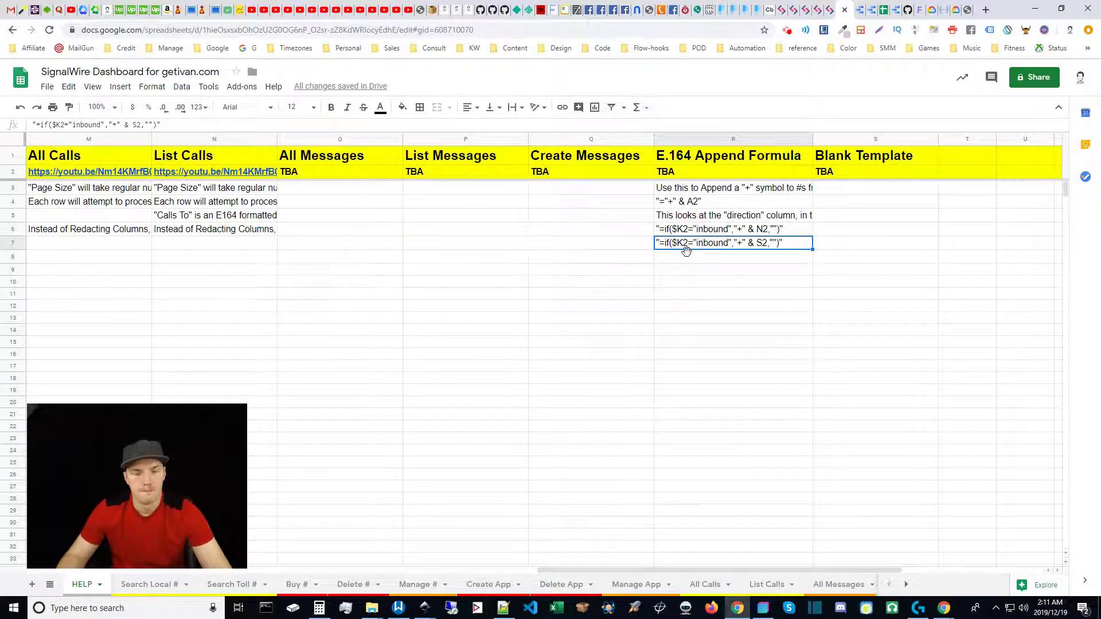
{"action": "left_click", "coordinate": [906, 584]}
{"action": "left_click", "coordinate": [906, 584]}
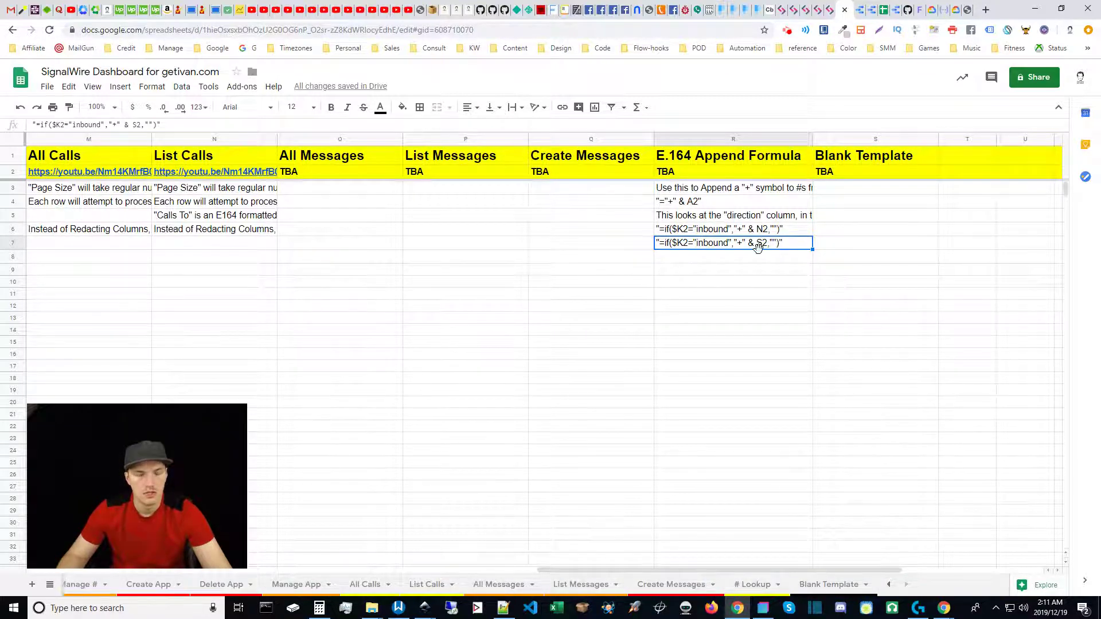
On All Messages, clear the send-to column E2:E21 by pasting E2's contents over it.
{"action": "left_click", "coordinate": [504, 584]}
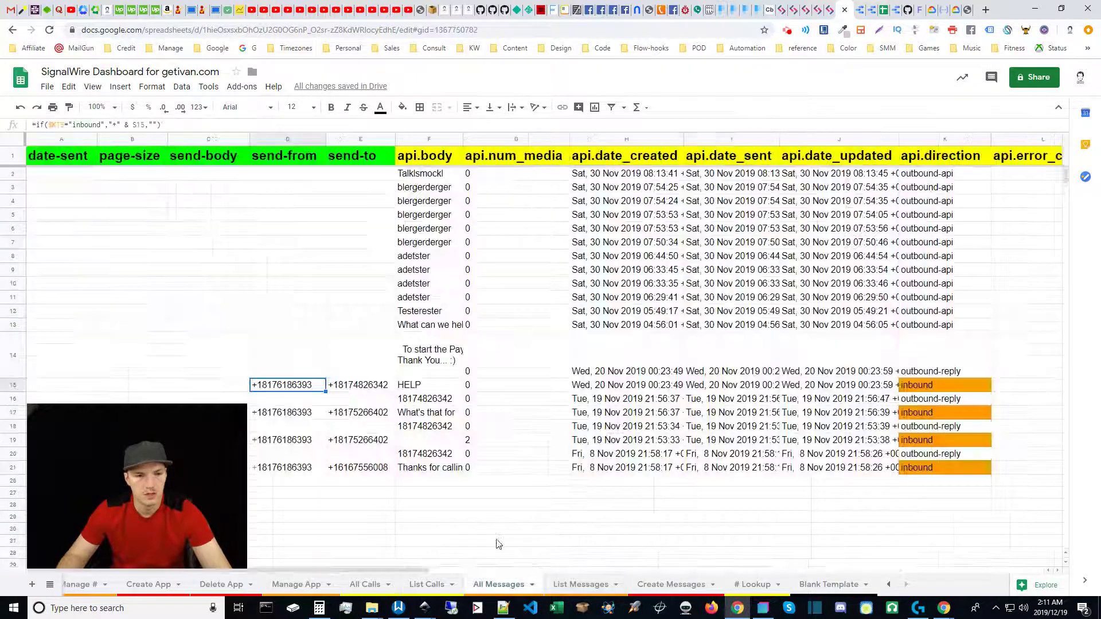
{"action": "left_click", "coordinate": [349, 390]}
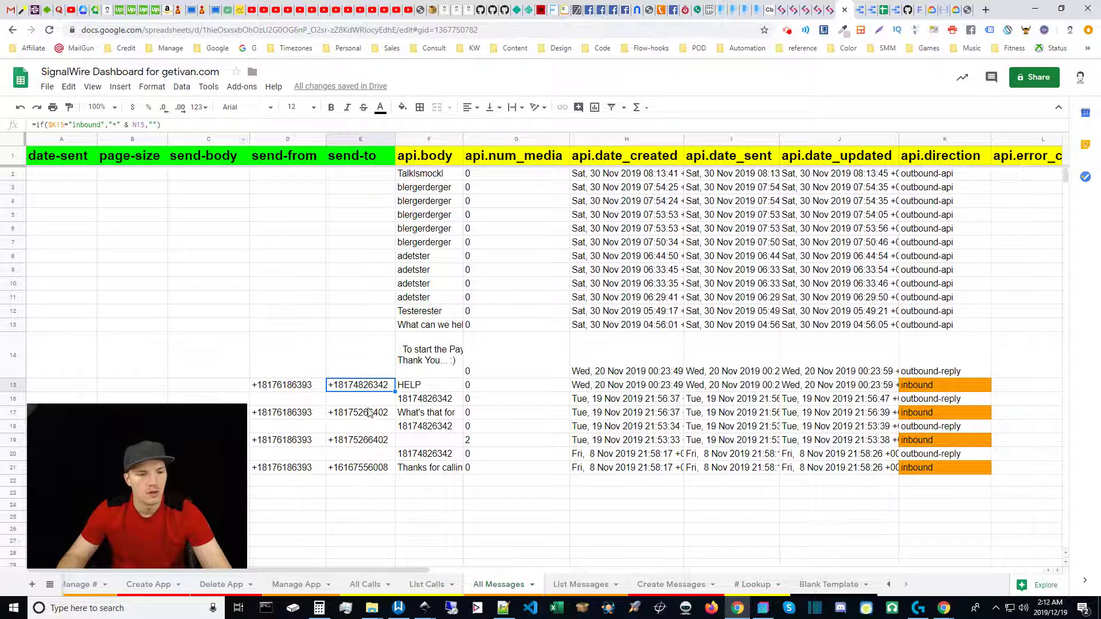
{"action": "left_click", "coordinate": [350, 175]}
{"action": "key", "text": "ctrl+c"}
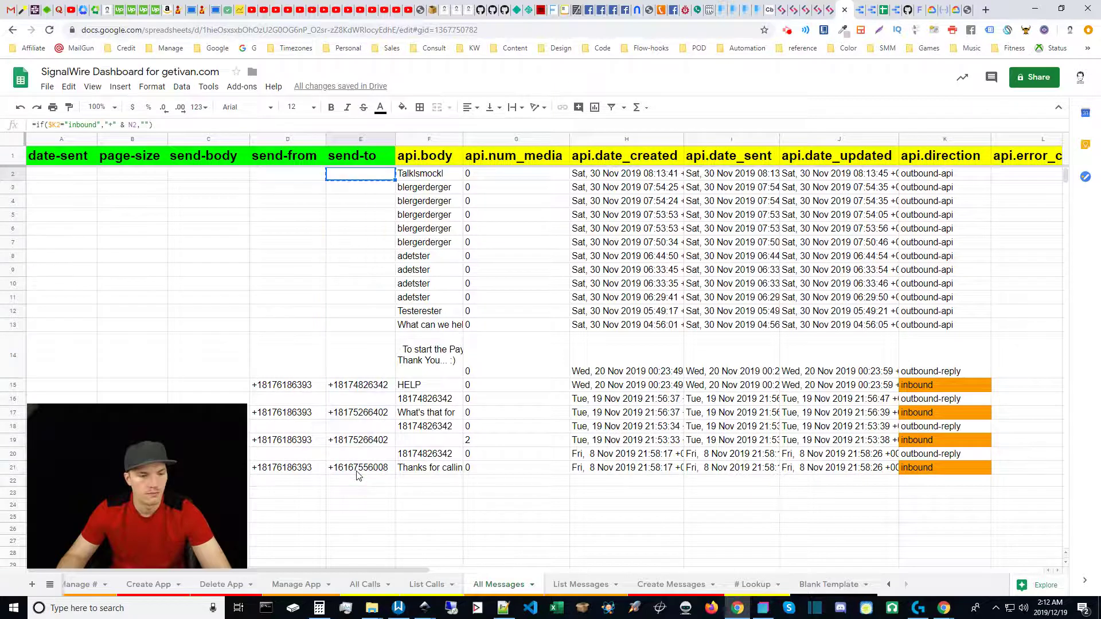
{"action": "left_click", "coordinate": [358, 468], "text": "shift"}
{"action": "key", "text": "ctrl+v"}
{"action": "left_click", "coordinate": [362, 220]}
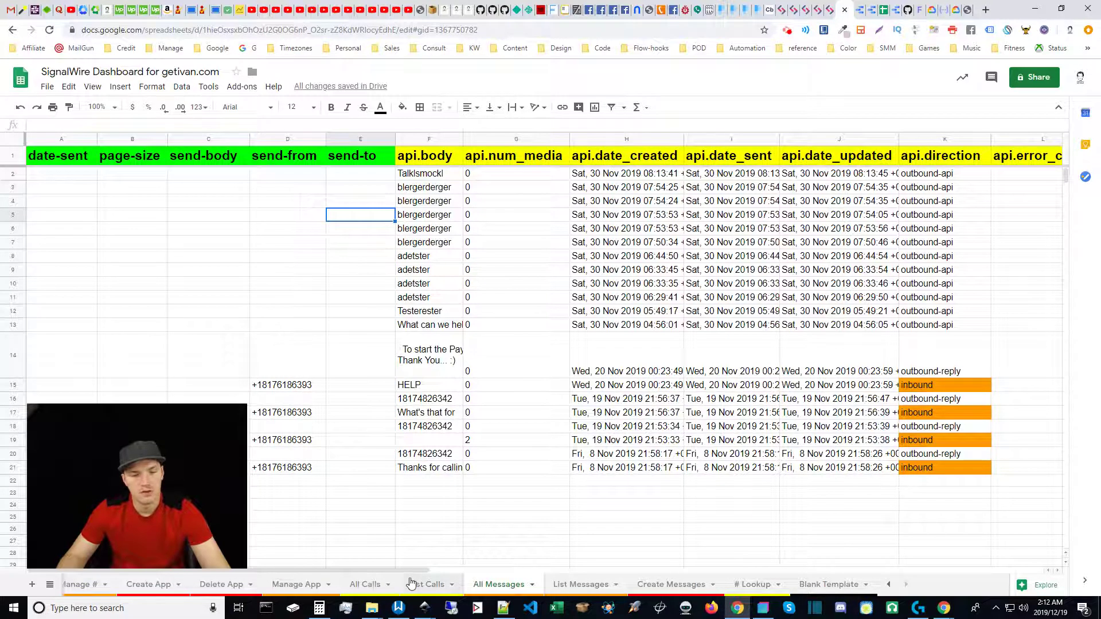
Paste =if($K2="inbound","+" & N2,"") into send-to cell E2.
{"action": "left_click_drag", "start_coordinate": [408, 569], "coordinate": [687, 559]}
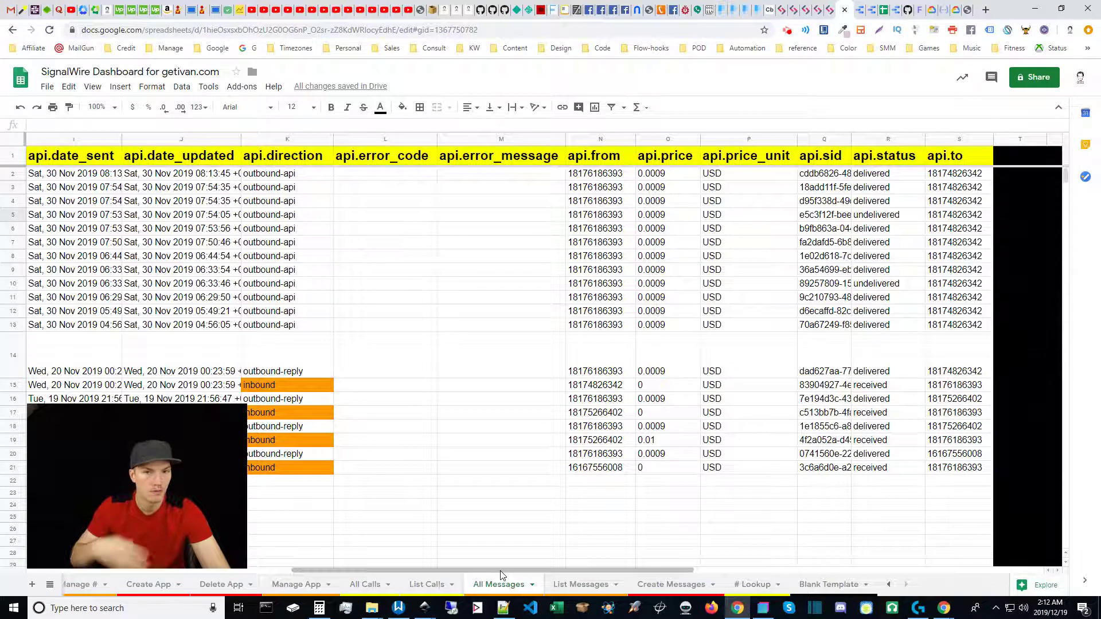
{"action": "left_click_drag", "start_coordinate": [500, 572], "coordinate": [156, 565]}
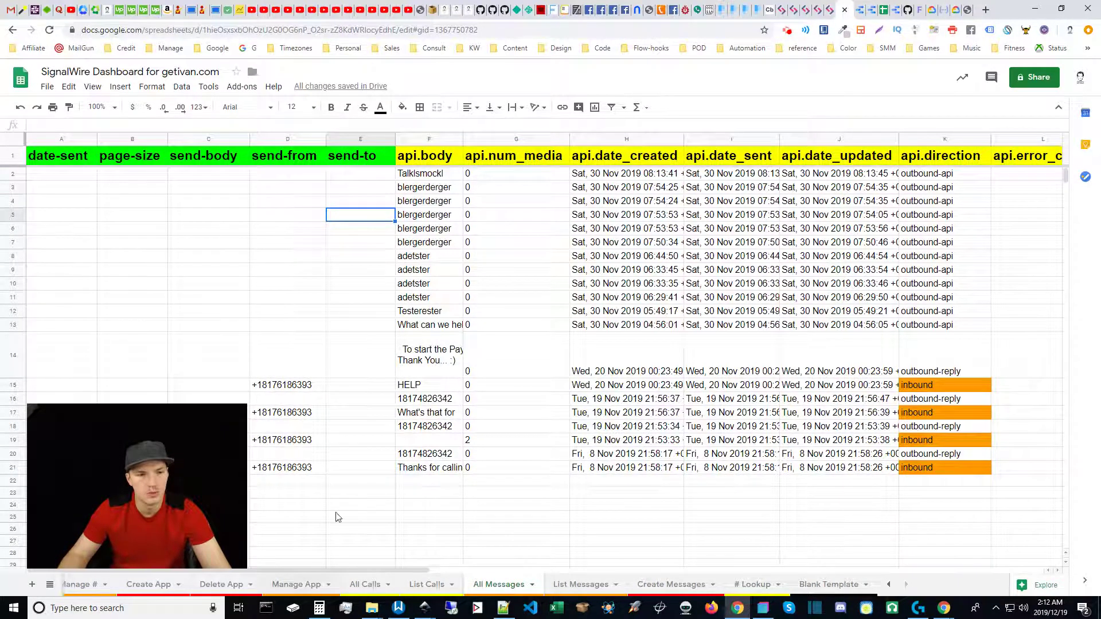
{"action": "left_click", "coordinate": [353, 179]}
{"action": "key", "text": "ctrl+v"}
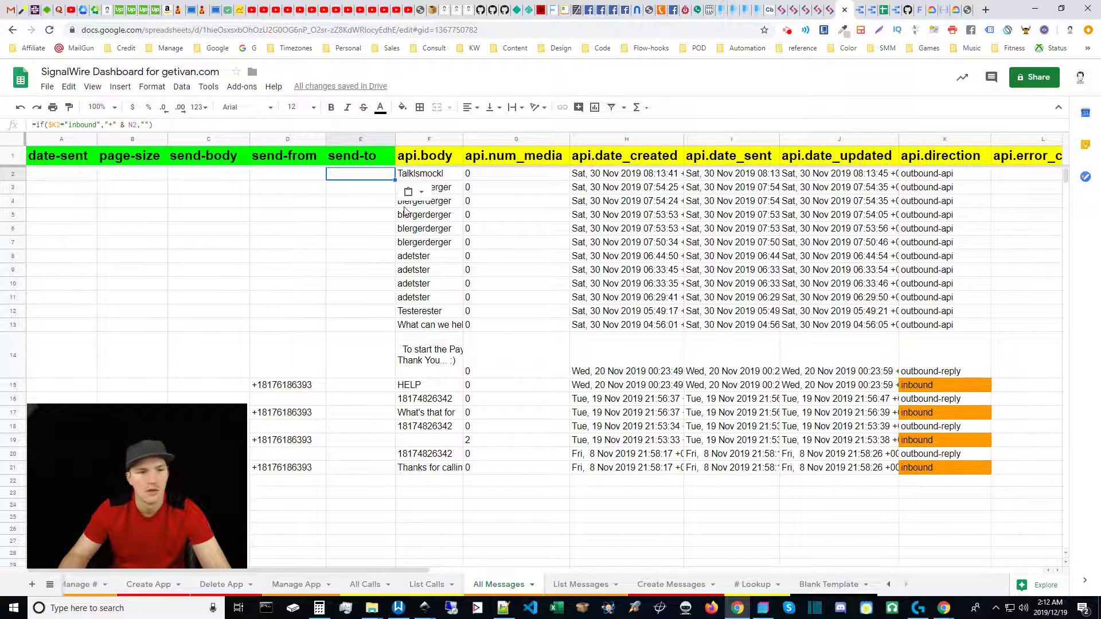
Fill the E2 inbound '+' formula down to E21 with Ctrl+D and compare it with D2's formula.
{"action": "left_click", "coordinate": [356, 177]}
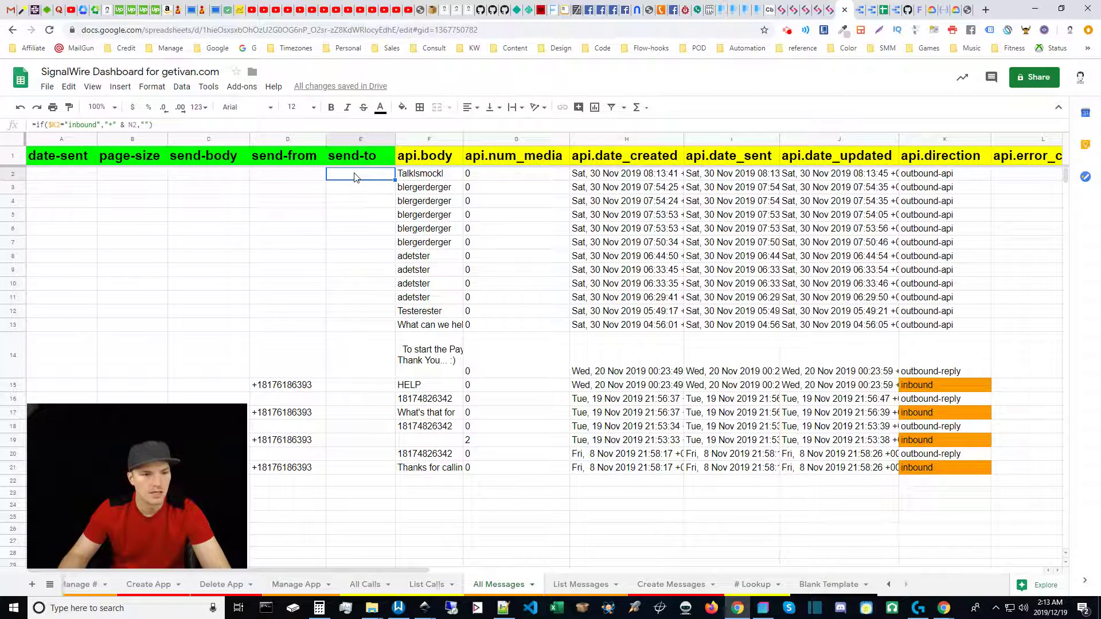
{"action": "left_click", "coordinate": [353, 470], "text": "shift"}
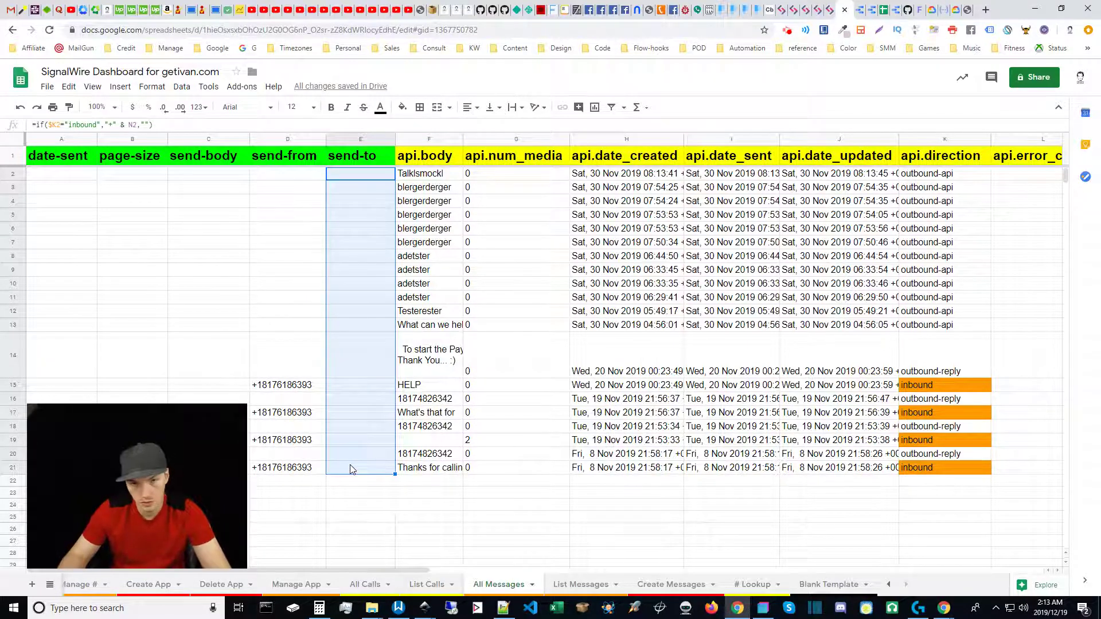
{"action": "key", "text": "ctrl+d"}
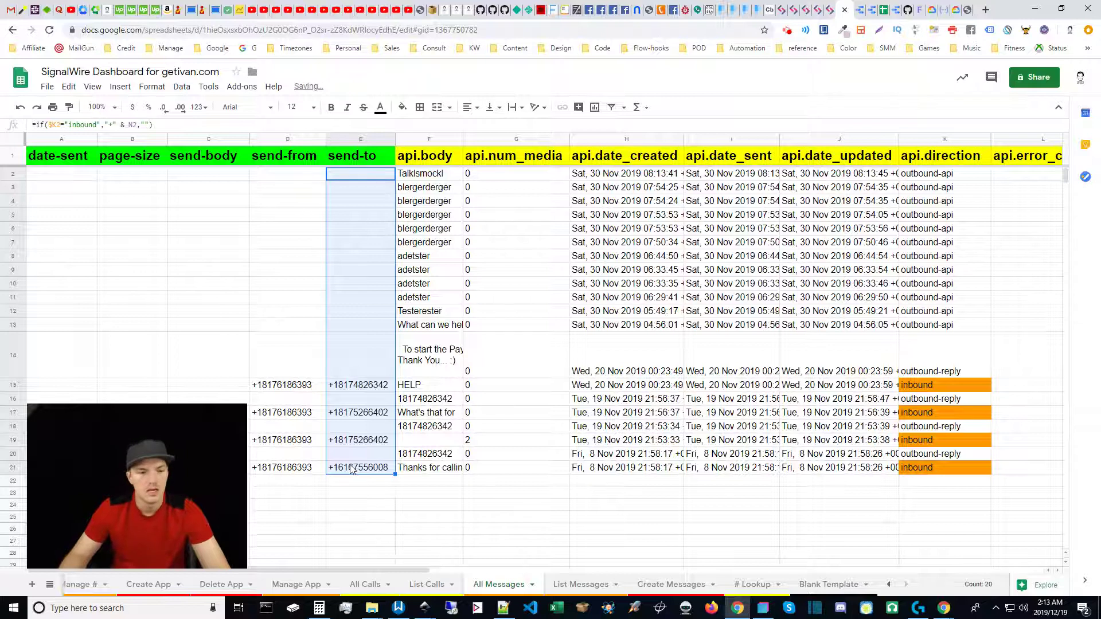
{"action": "left_click", "coordinate": [350, 403]}
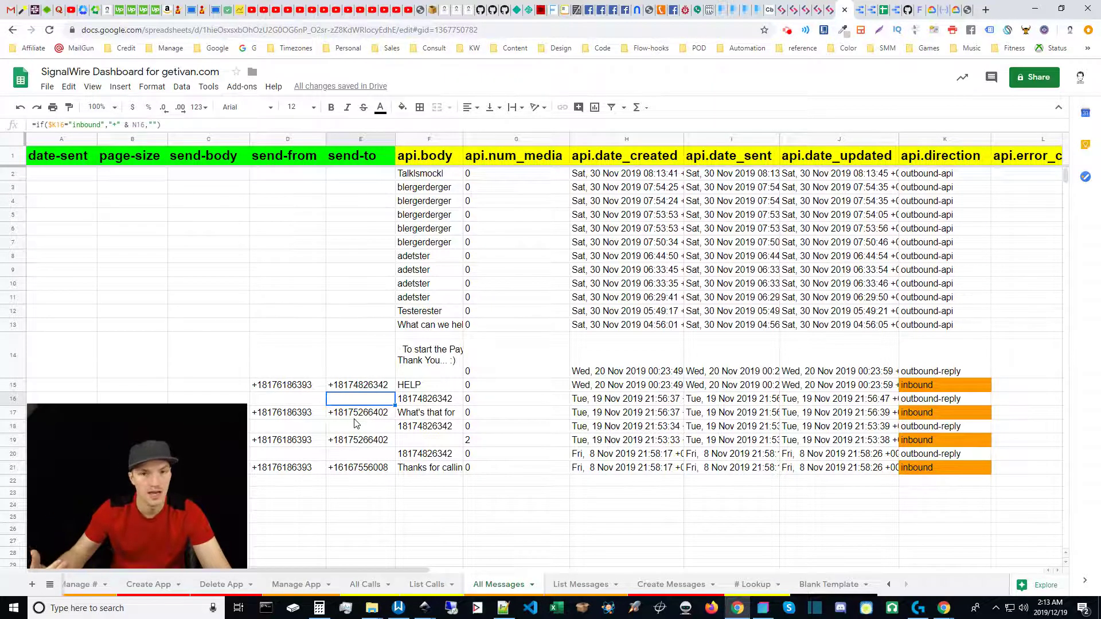
{"action": "left_click", "coordinate": [362, 180]}
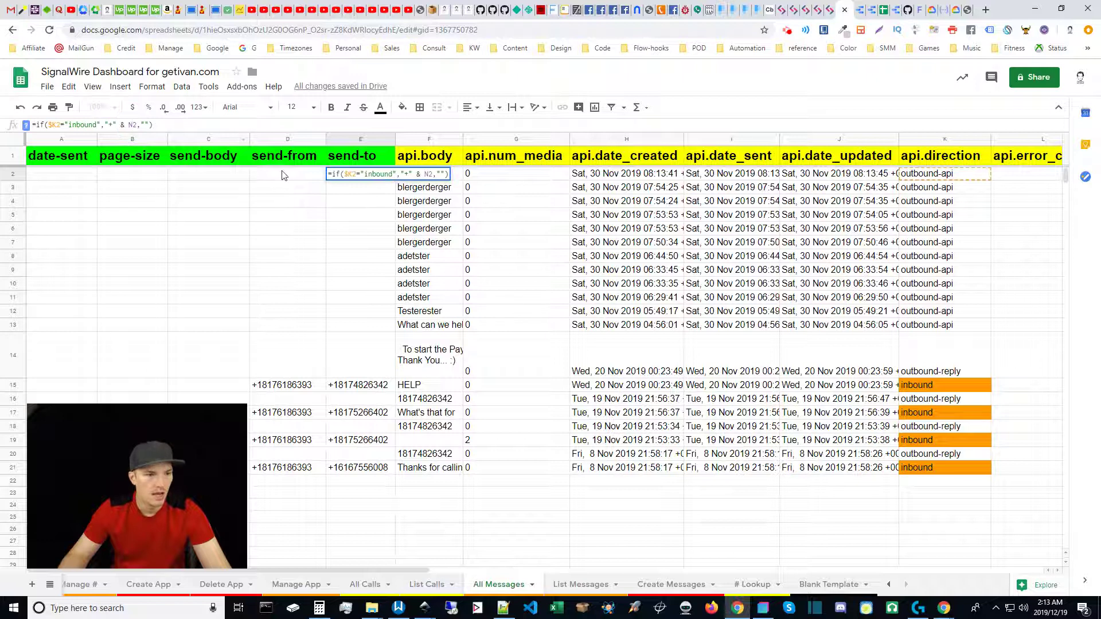
{"action": "key", "text": "Left"}
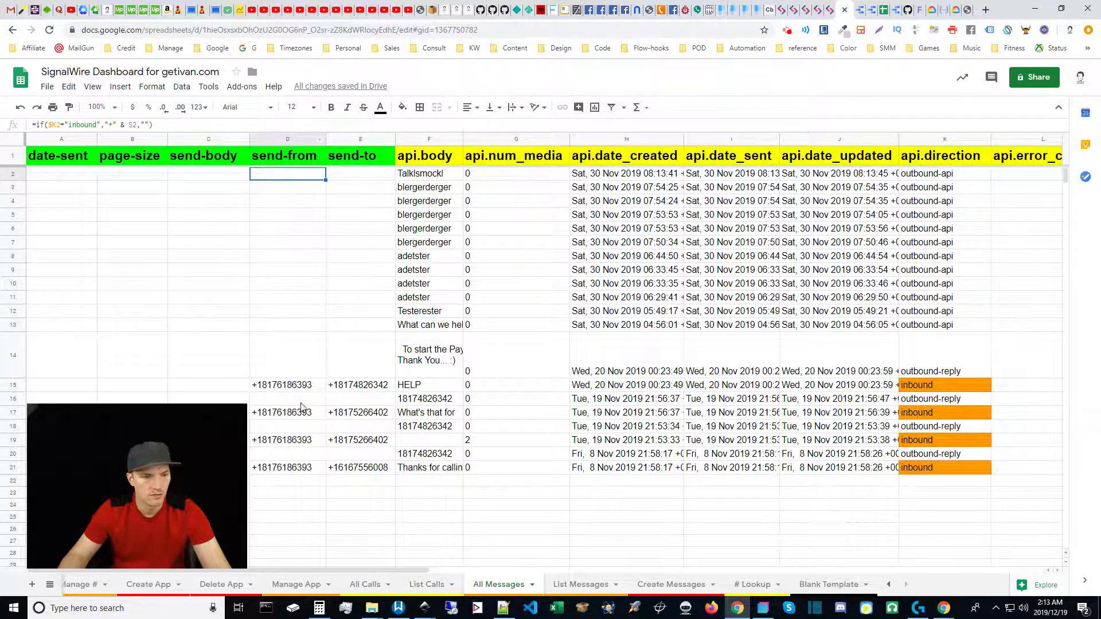
{"action": "left_click", "coordinate": [362, 156]}
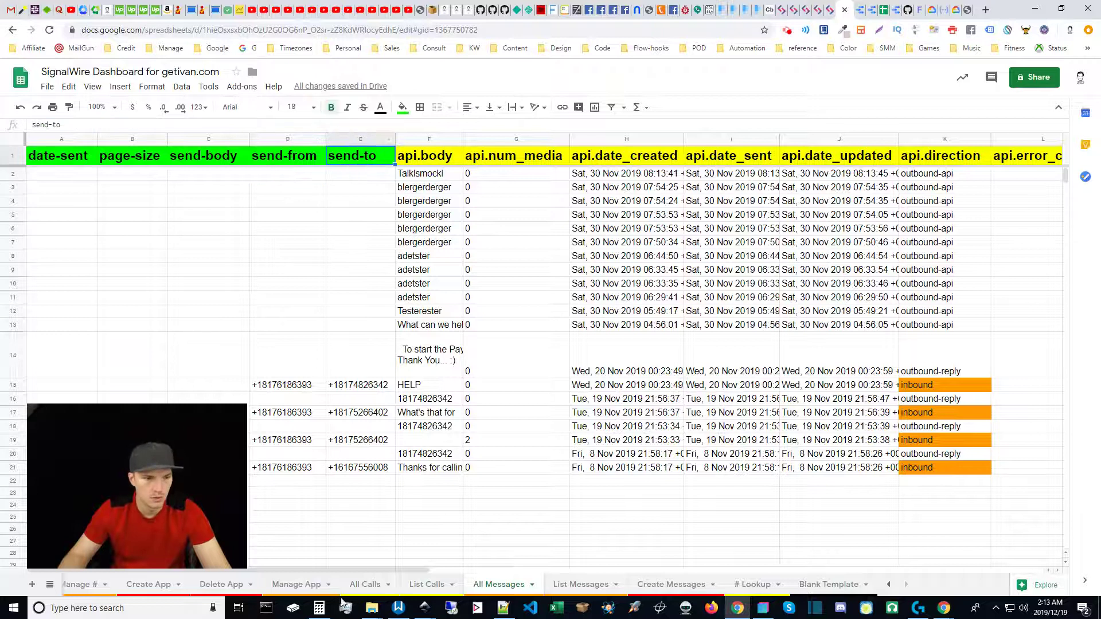
{"action": "left_click", "coordinate": [364, 191]}
{"action": "left_click", "coordinate": [356, 176]}
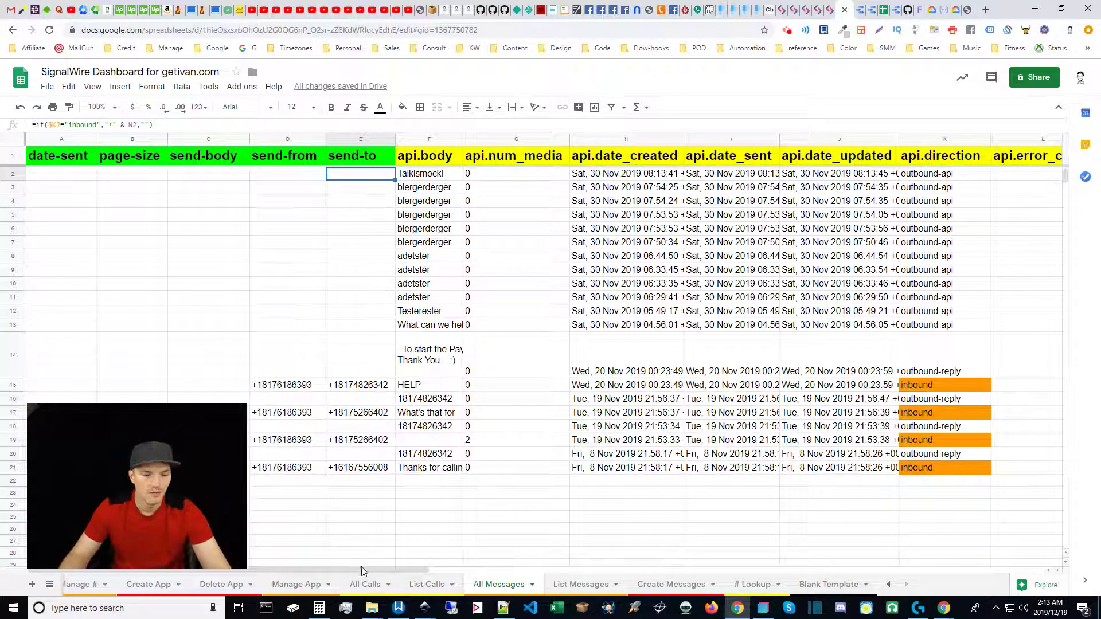
{"action": "scroll", "coordinate": [388, 534], "scroll_direction": "down", "scroll_amount": 3}
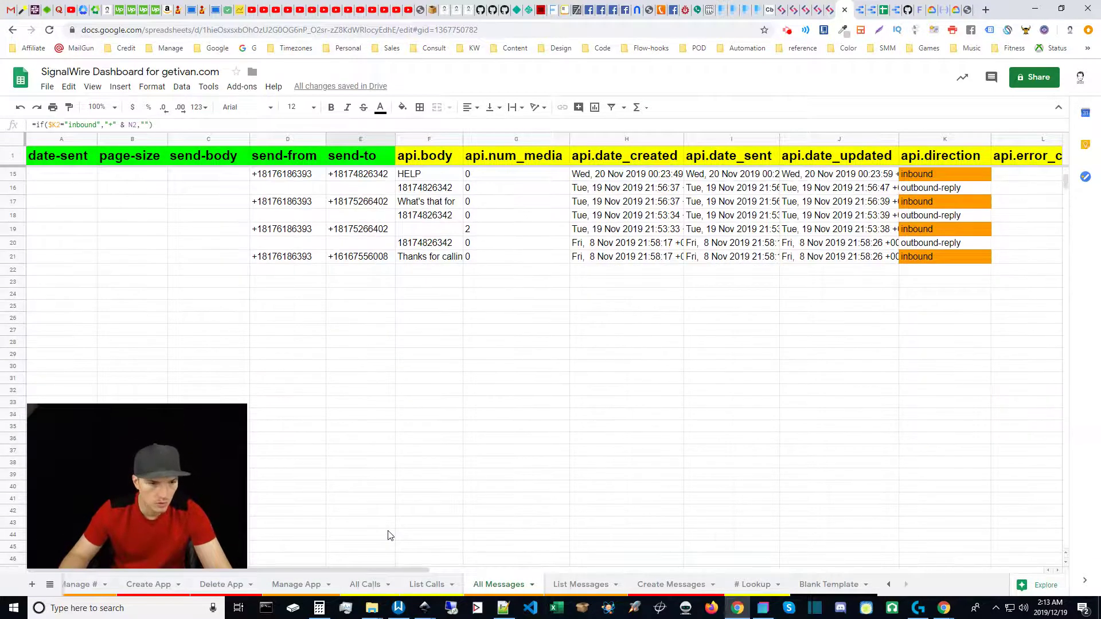
{"action": "scroll", "coordinate": [388, 535], "scroll_direction": "up", "scroll_amount": 2}
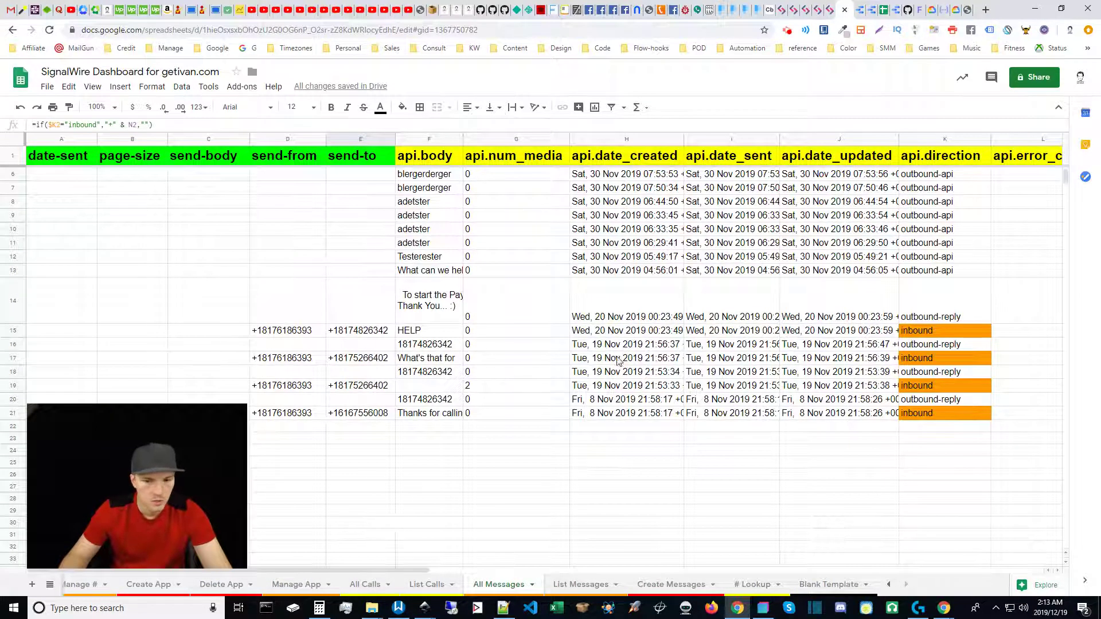
{"action": "left_click", "coordinate": [419, 336]}
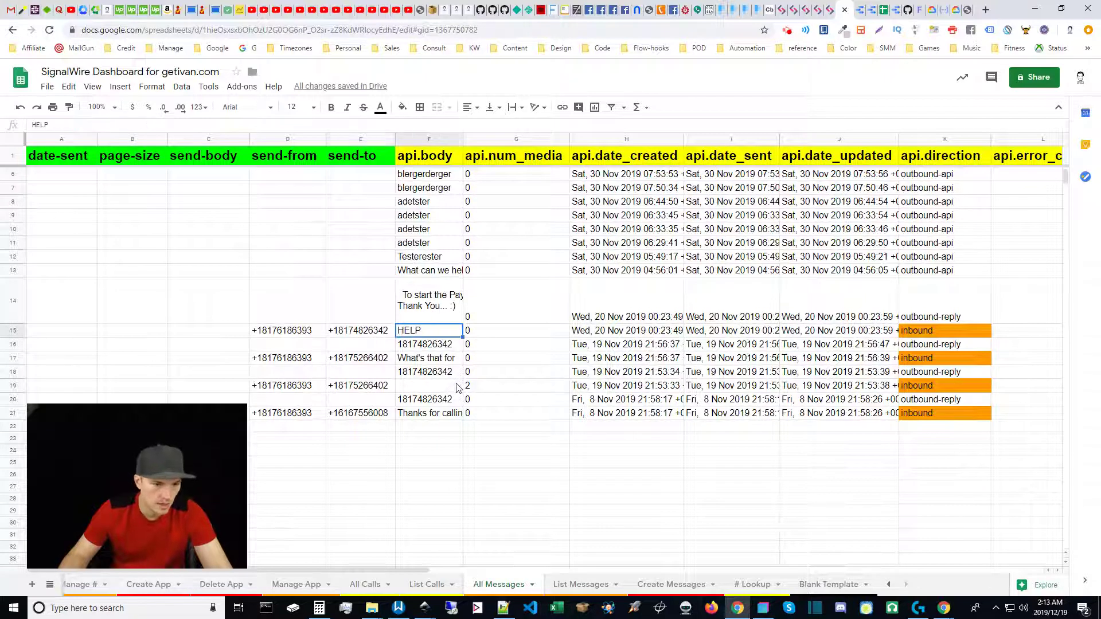
{"action": "left_click", "coordinate": [420, 360]}
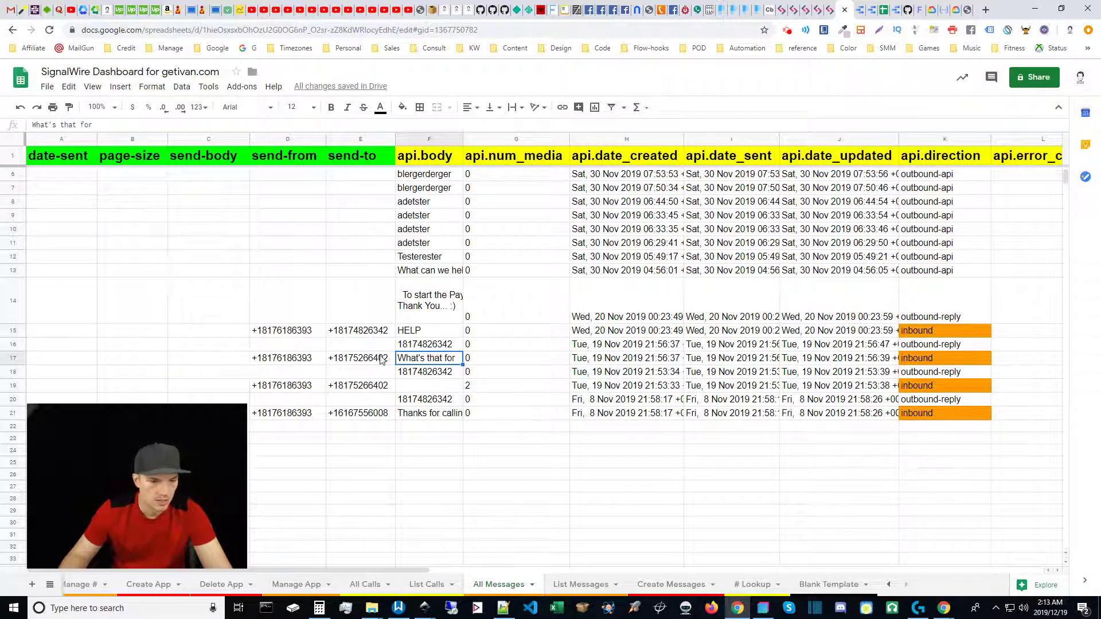
{"action": "left_click", "coordinate": [418, 414]}
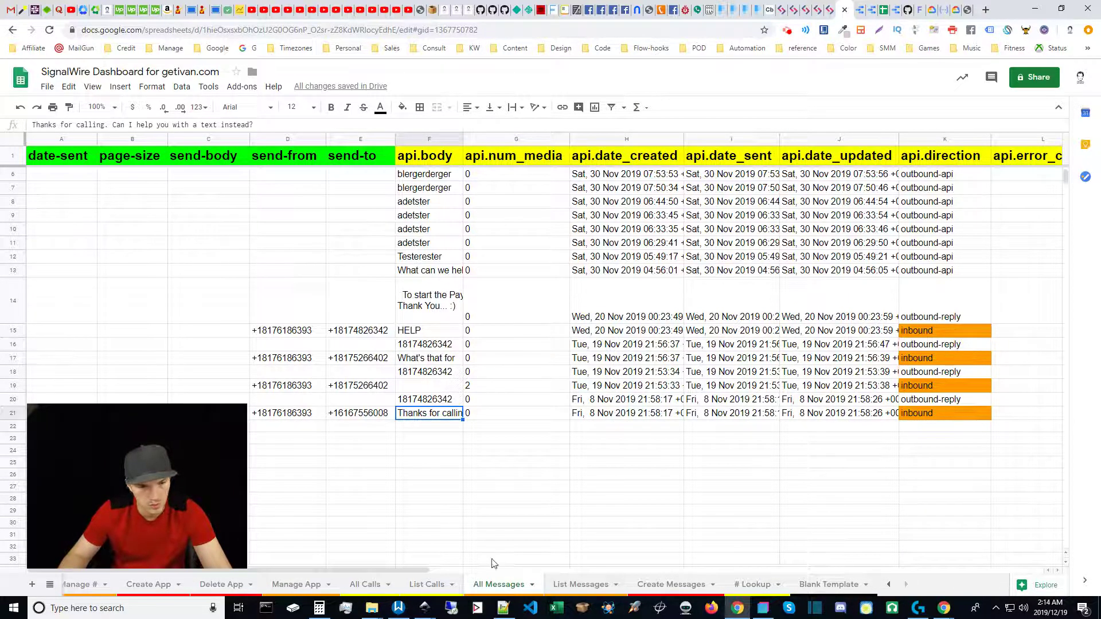
{"action": "scroll", "coordinate": [382, 450], "scroll_direction": "down", "scroll_amount": 4}
{"action": "scroll", "coordinate": [384, 456], "scroll_direction": "up", "scroll_amount": 3}
{"action": "scroll", "coordinate": [390, 464], "scroll_direction": "up", "scroll_amount": 3}
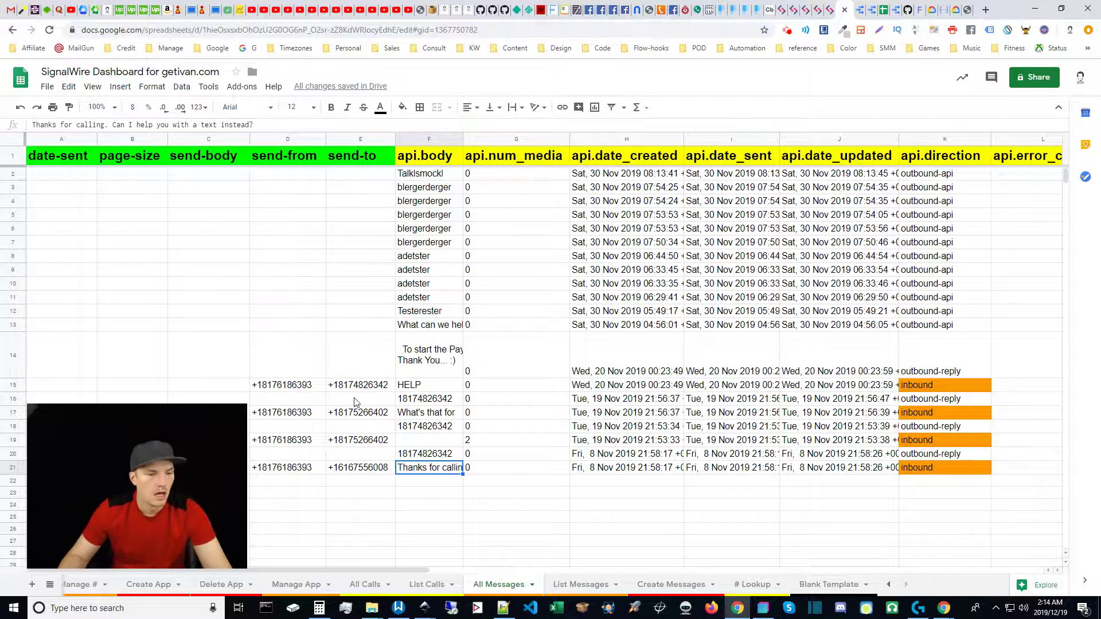
{"action": "scroll", "coordinate": [355, 402], "scroll_direction": "down", "scroll_amount": 2}
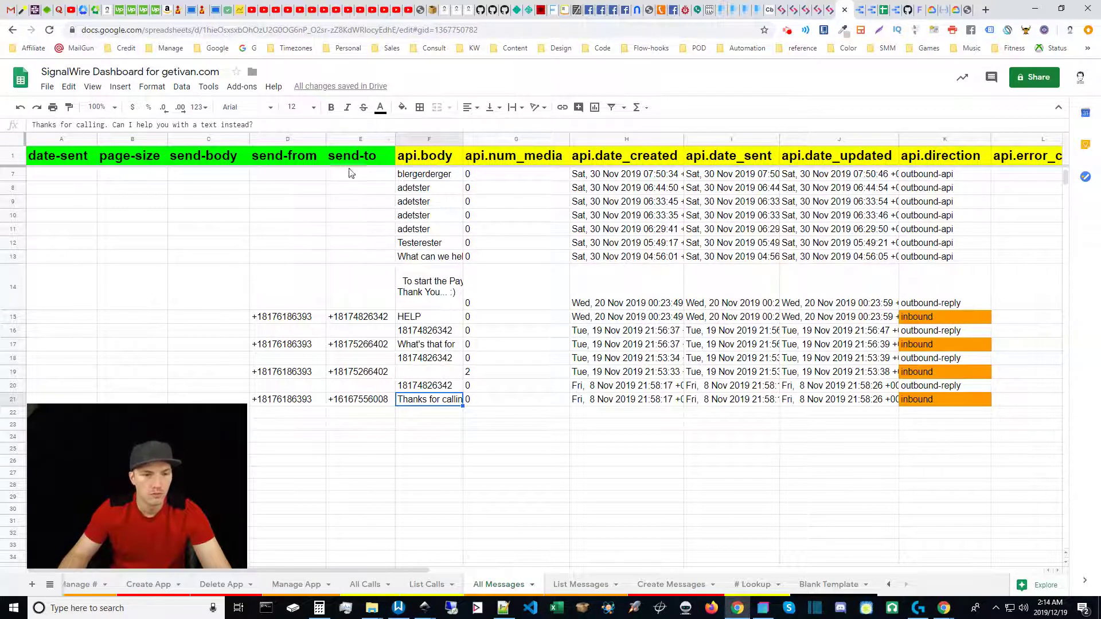
{"action": "scroll", "coordinate": [344, 433], "scroll_direction": "up", "scroll_amount": 1}
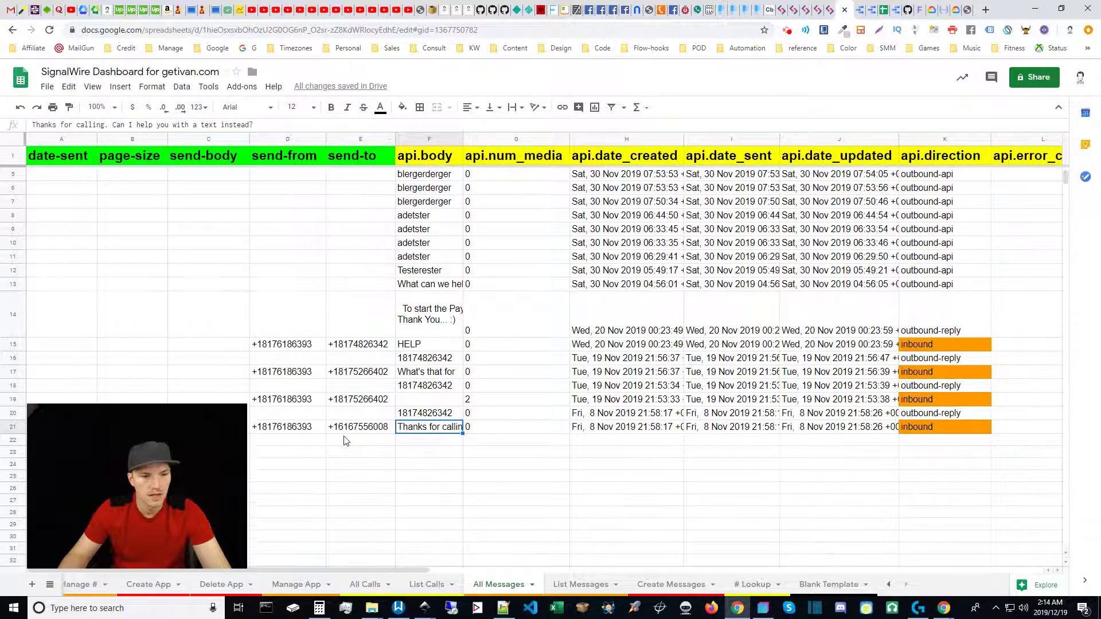
{"action": "scroll", "coordinate": [306, 282], "scroll_direction": "down", "scroll_amount": 3}
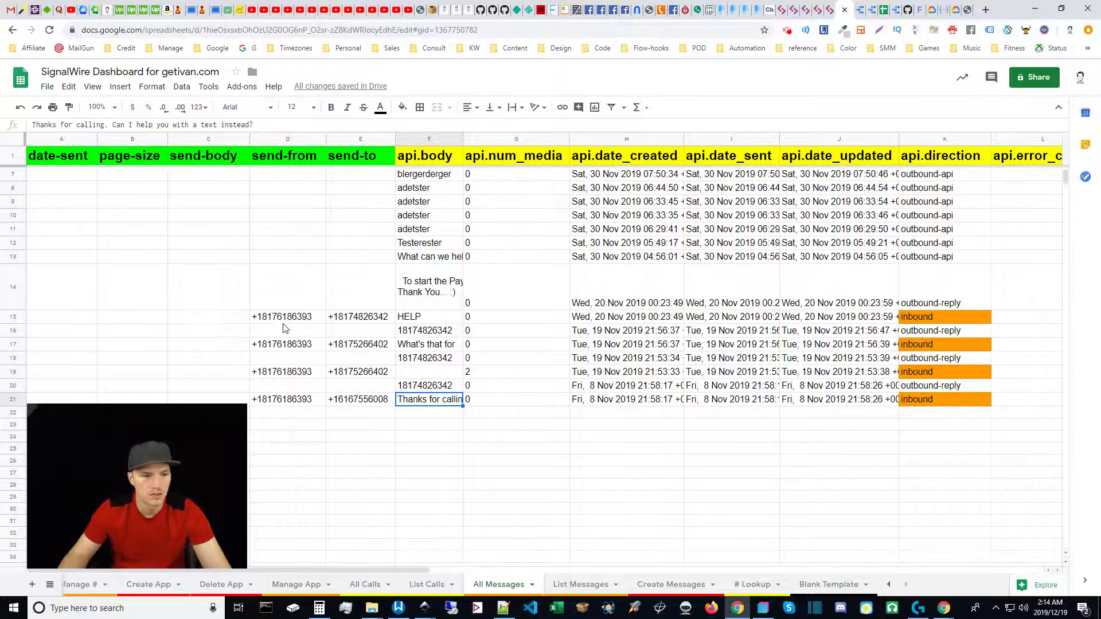
{"action": "left_click", "coordinate": [216, 280]}
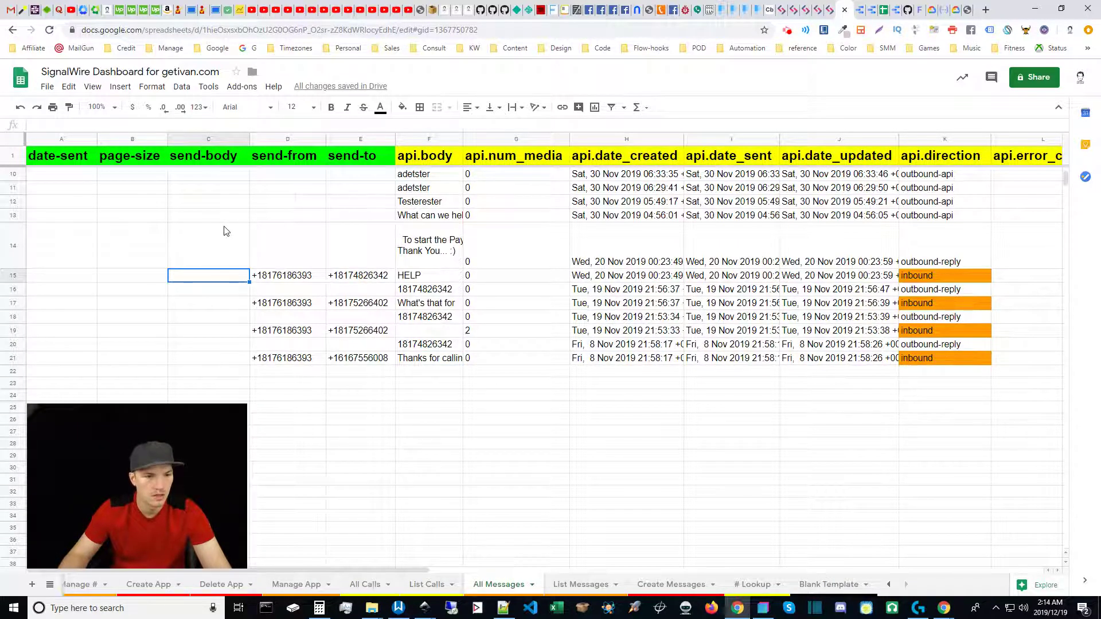
Type test replies 'Yessir' in C15 and 'Sounds Good To Me...' in C17.
{"action": "left_click", "coordinate": [217, 288]}
{"action": "left_click", "coordinate": [216, 279]}
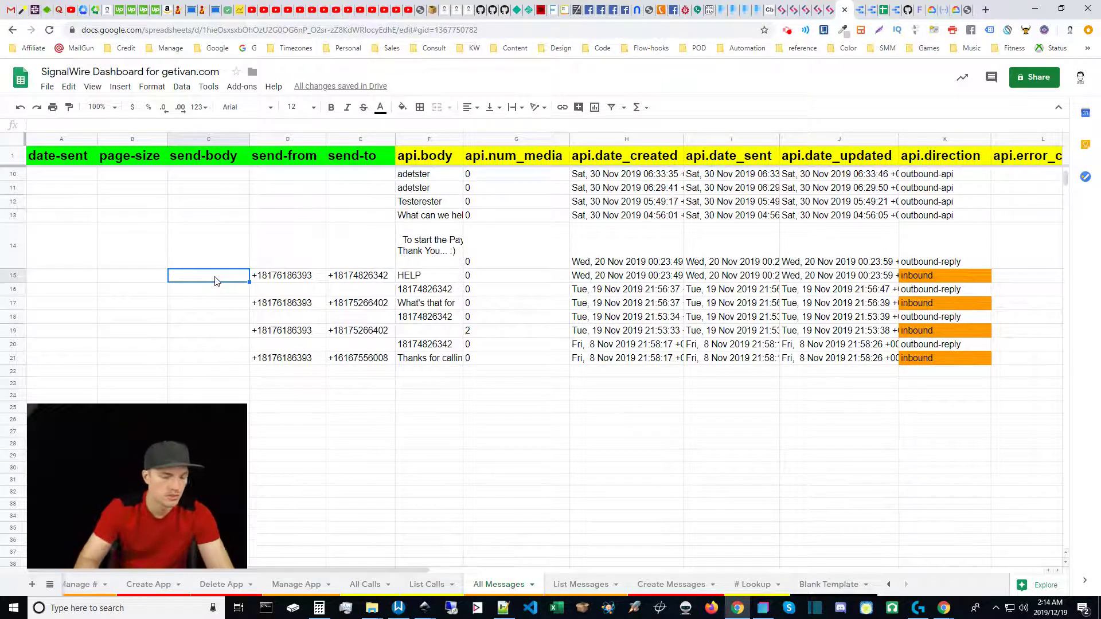
{"action": "type", "text": "Yessir"}
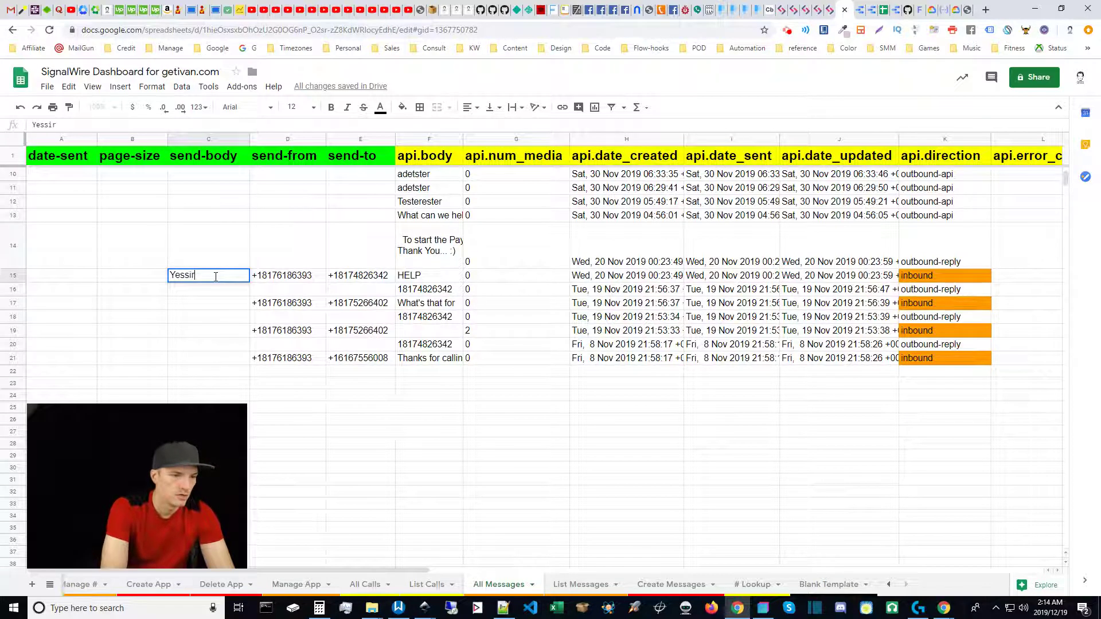
{"action": "left_click", "coordinate": [208, 308]}
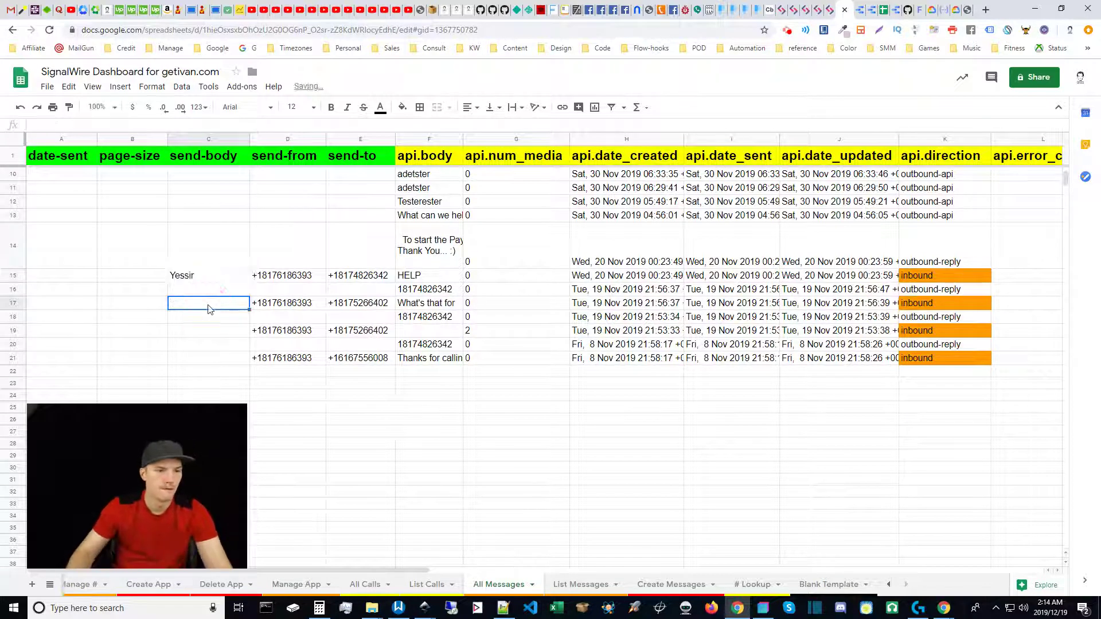
{"action": "type", "text": "Sounds Hood"}
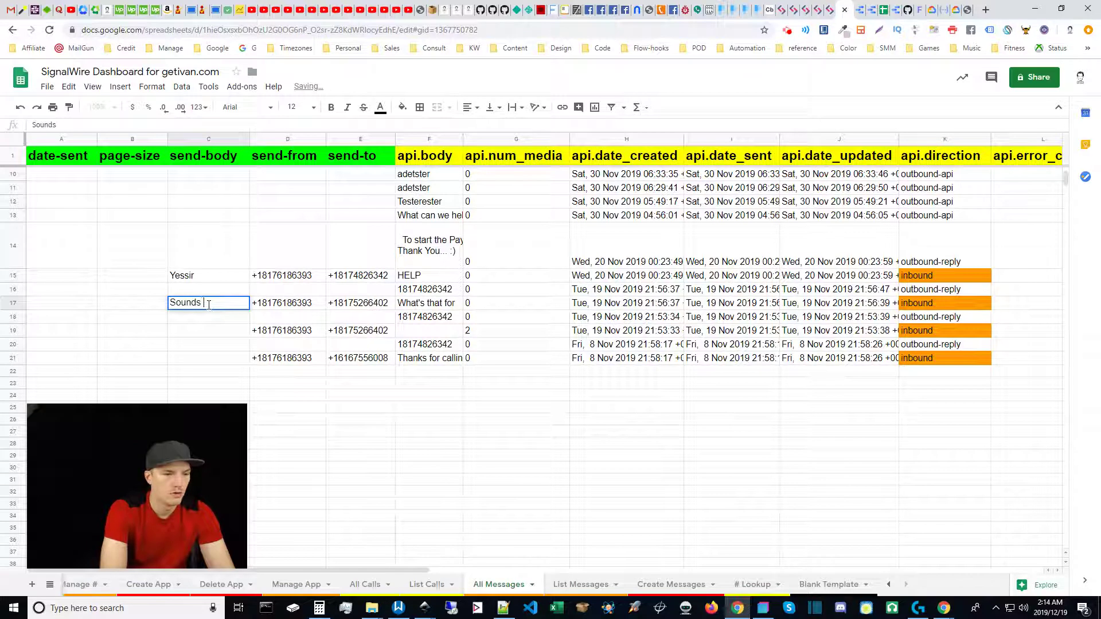
{"action": "key", "text": "BackSpace"}
{"action": "key", "text": "BackSpace"}
{"action": "key", "text": "BackSpace"}
{"action": "type", "text": "Good"}
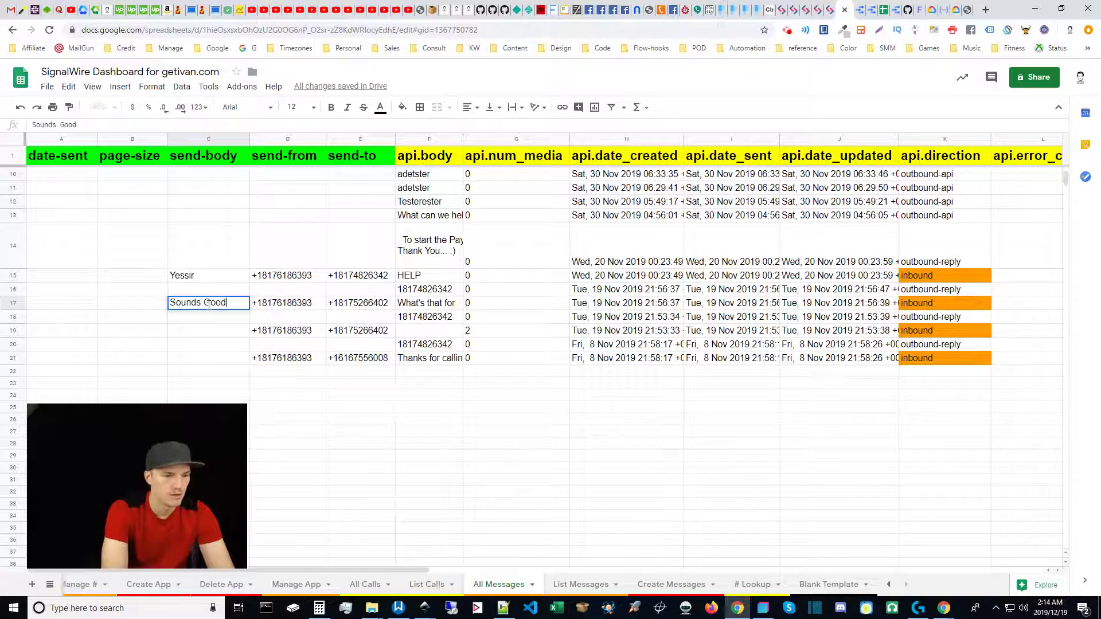
{"action": "type", "text": " To Me..."}
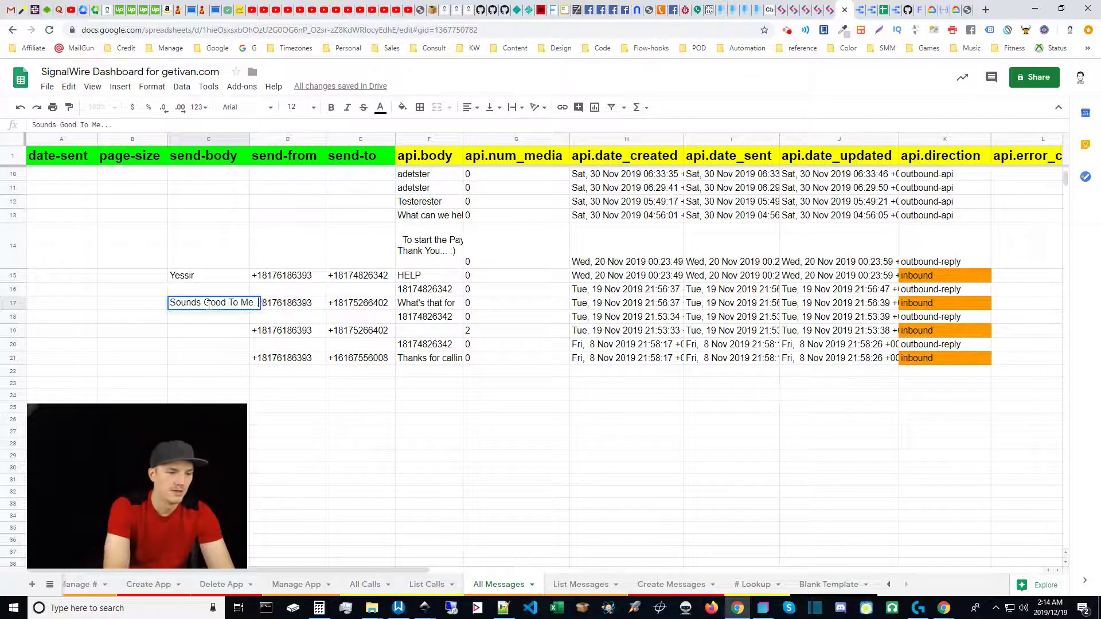
{"action": "key", "text": "Return"}
{"action": "left_click", "coordinate": [198, 303]}
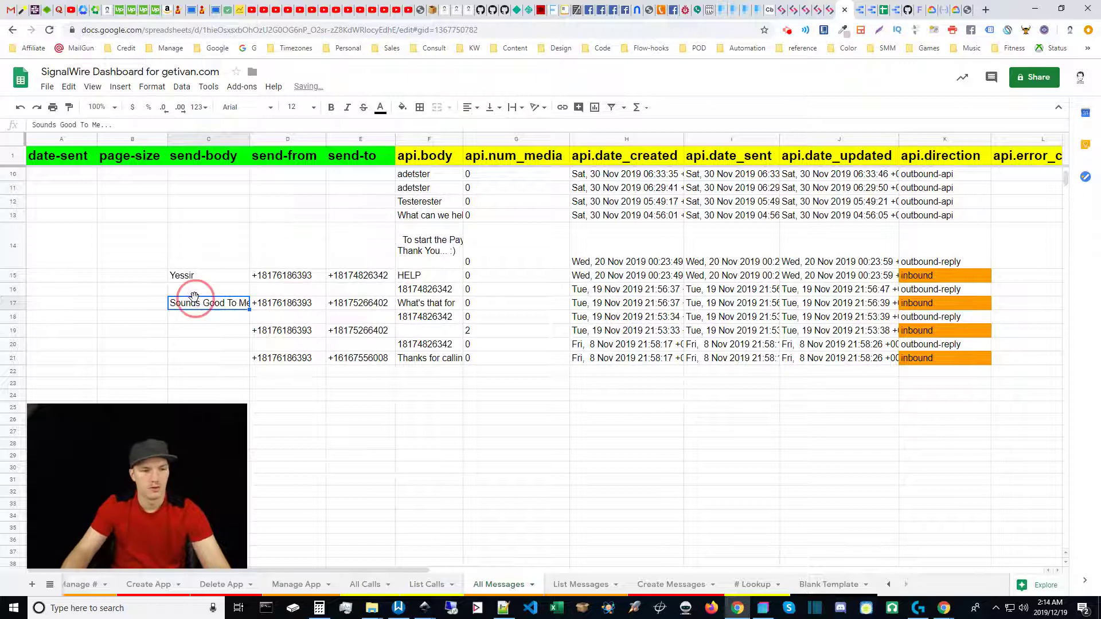
Delete the test replies in C15:C18 and all send-from and send-to values in D2:E21.
{"action": "left_click", "coordinate": [213, 280]}
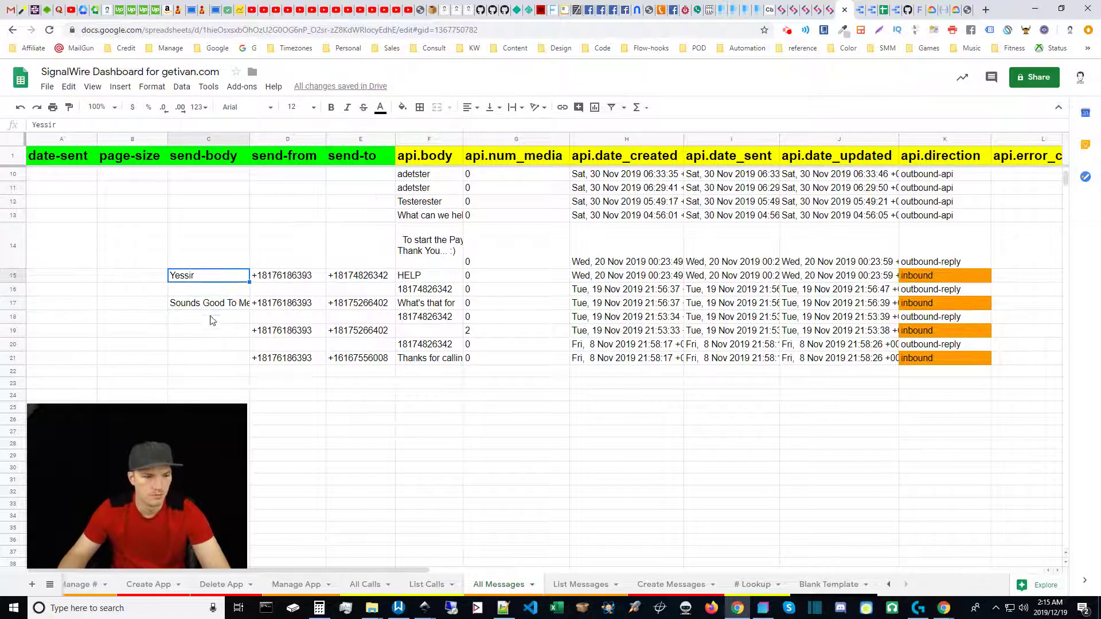
{"action": "left_click", "coordinate": [212, 314], "text": "shift"}
{"action": "key", "text": "Delete"}
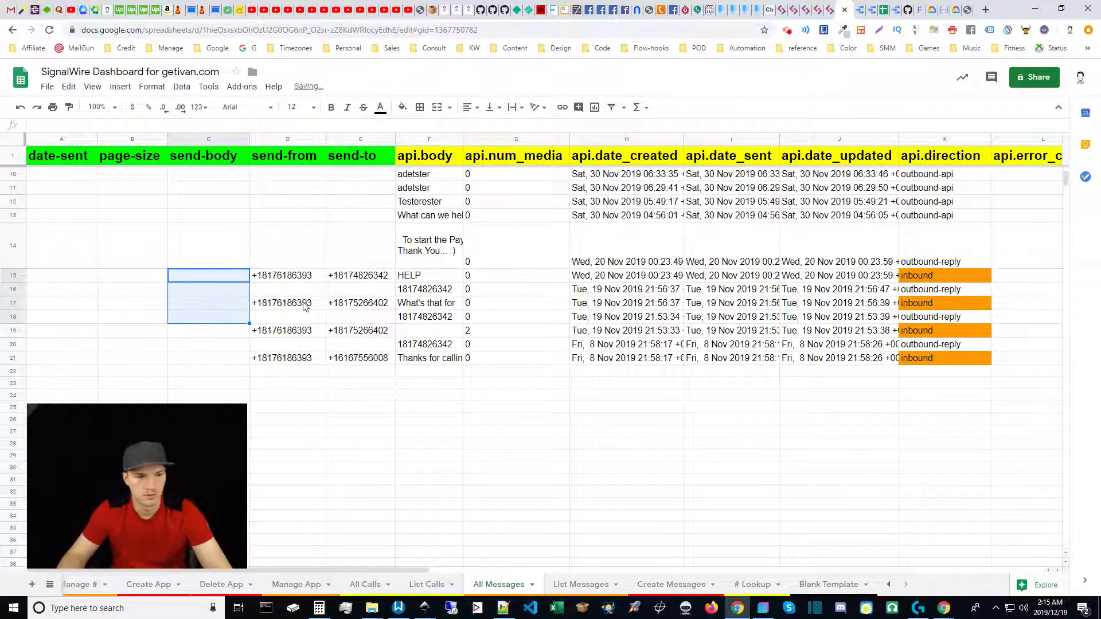
{"action": "left_click", "coordinate": [310, 363]}
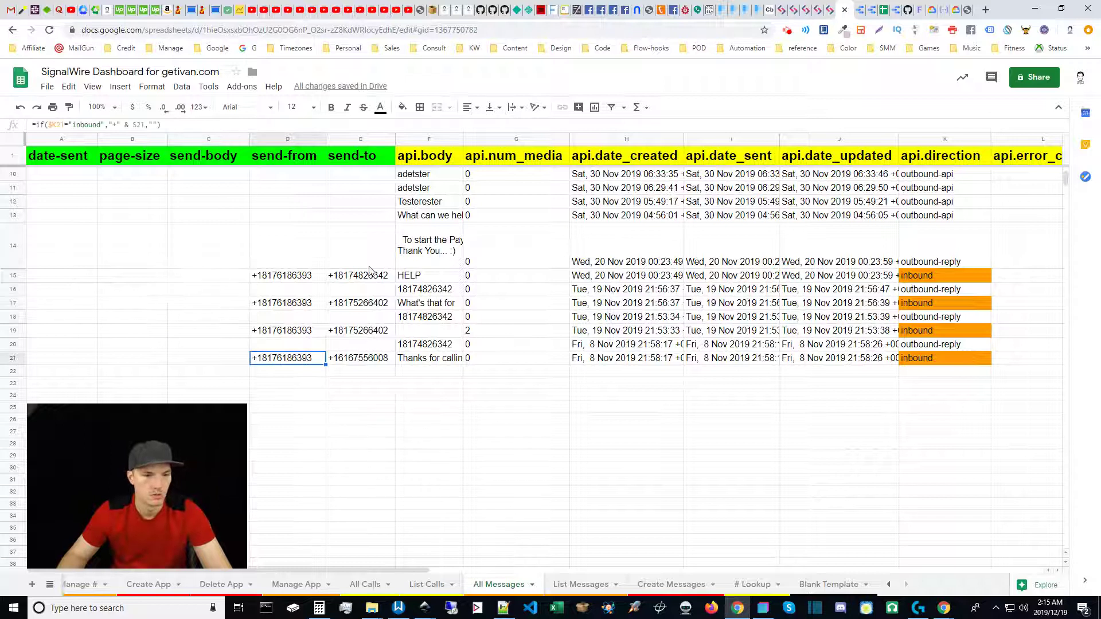
{"action": "scroll", "coordinate": [376, 269], "scroll_direction": "up", "scroll_amount": 3}
{"action": "left_click", "coordinate": [353, 181], "text": "shift"}
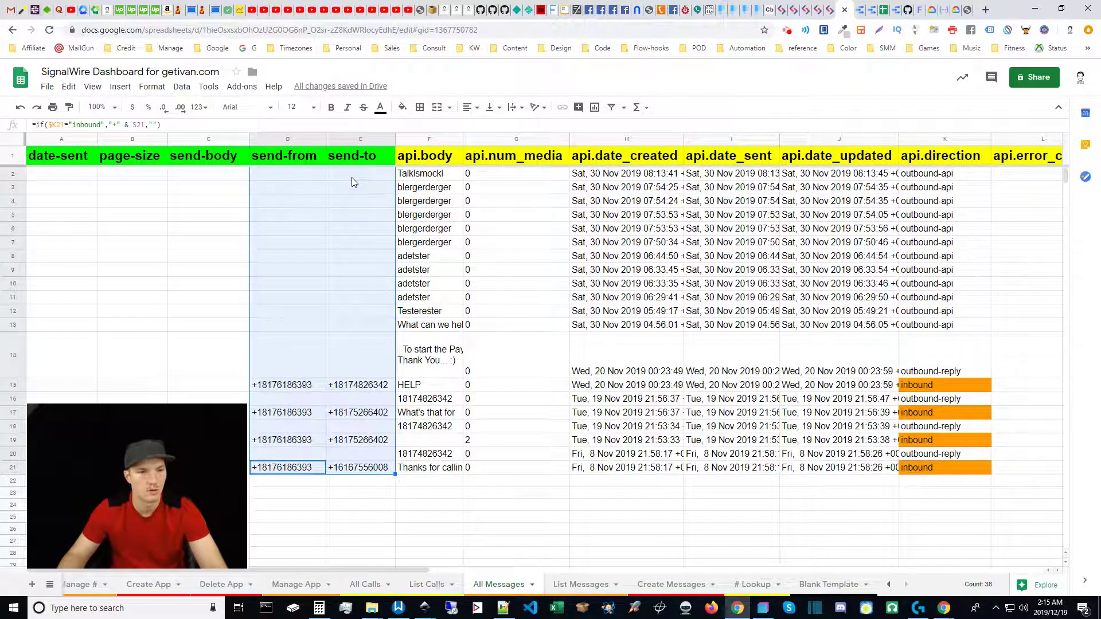
{"action": "key", "text": "Delete"}
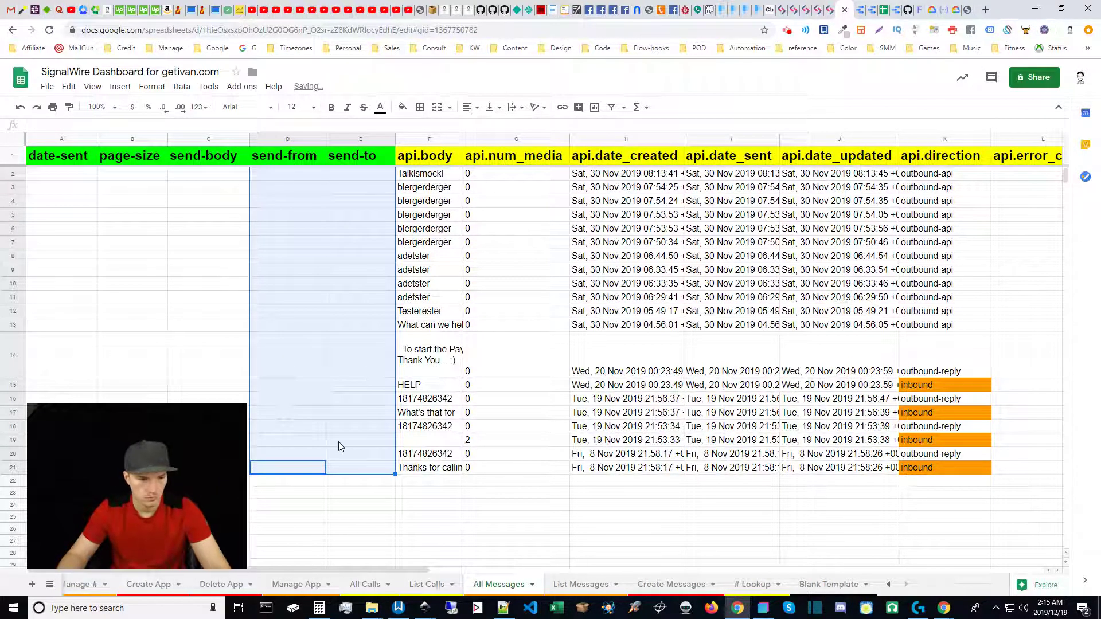
{"action": "left_click", "coordinate": [278, 374]}
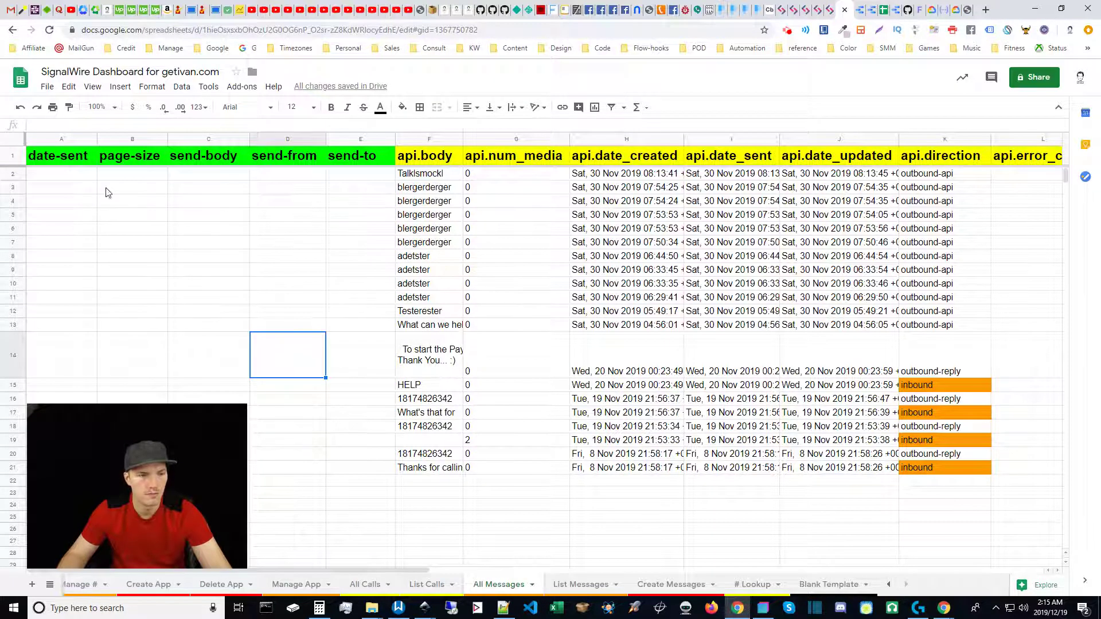
{"action": "scroll", "coordinate": [310, 368], "scroll_direction": "down", "scroll_amount": 2}
{"action": "scroll", "coordinate": [310, 369], "scroll_direction": "up", "scroll_amount": 2}
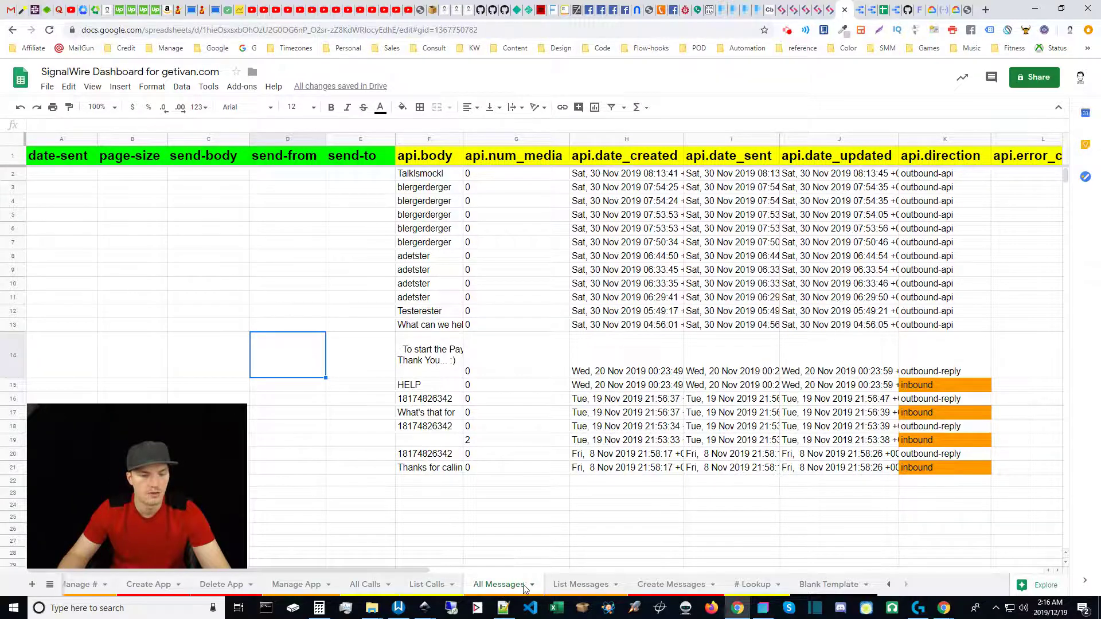
Check the single returned HELP message on List Messages, scrolling right to its api.to field and back.
{"action": "left_click", "coordinate": [572, 585]}
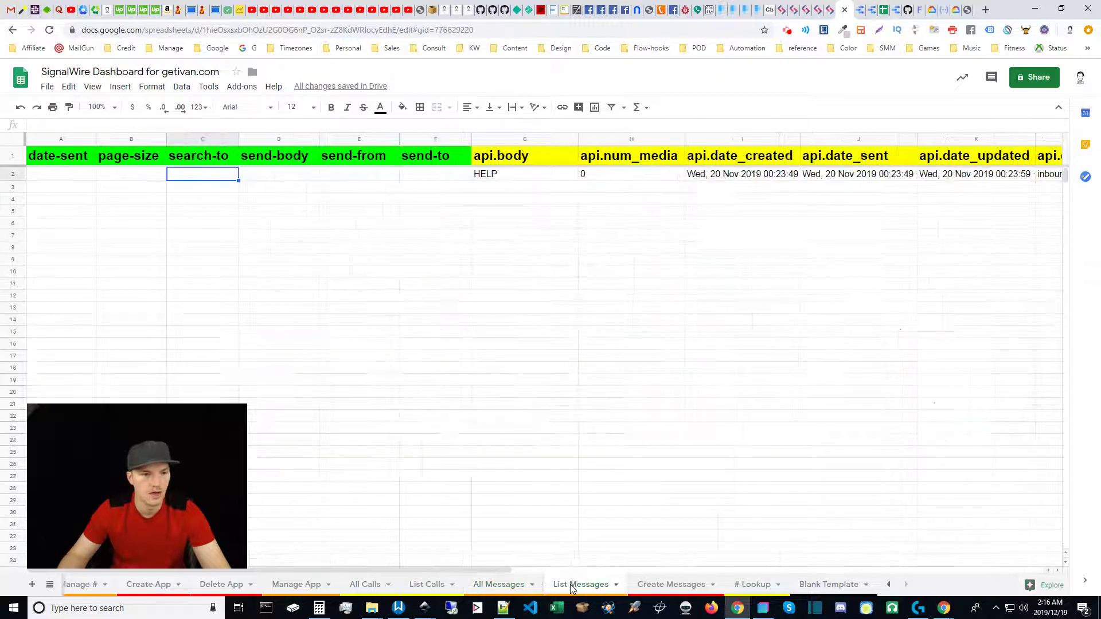
{"action": "left_click", "coordinate": [511, 582]}
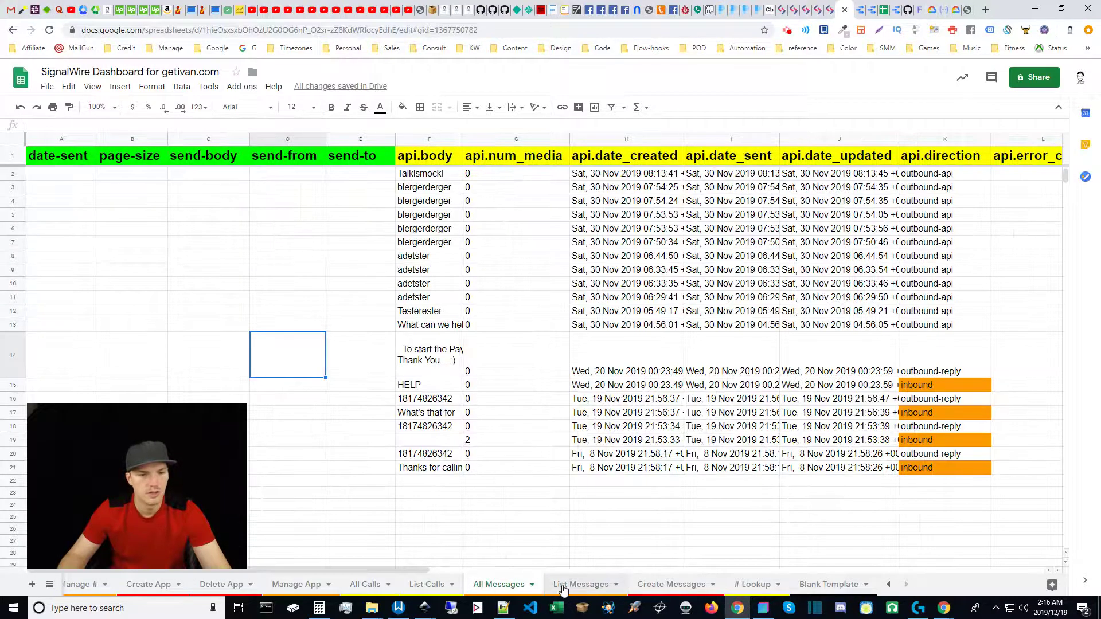
{"action": "left_click", "coordinate": [563, 589]}
{"action": "left_click", "coordinate": [487, 567]}
{"action": "left_click_drag", "start_coordinate": [601, 568], "coordinate": [995, 577]}
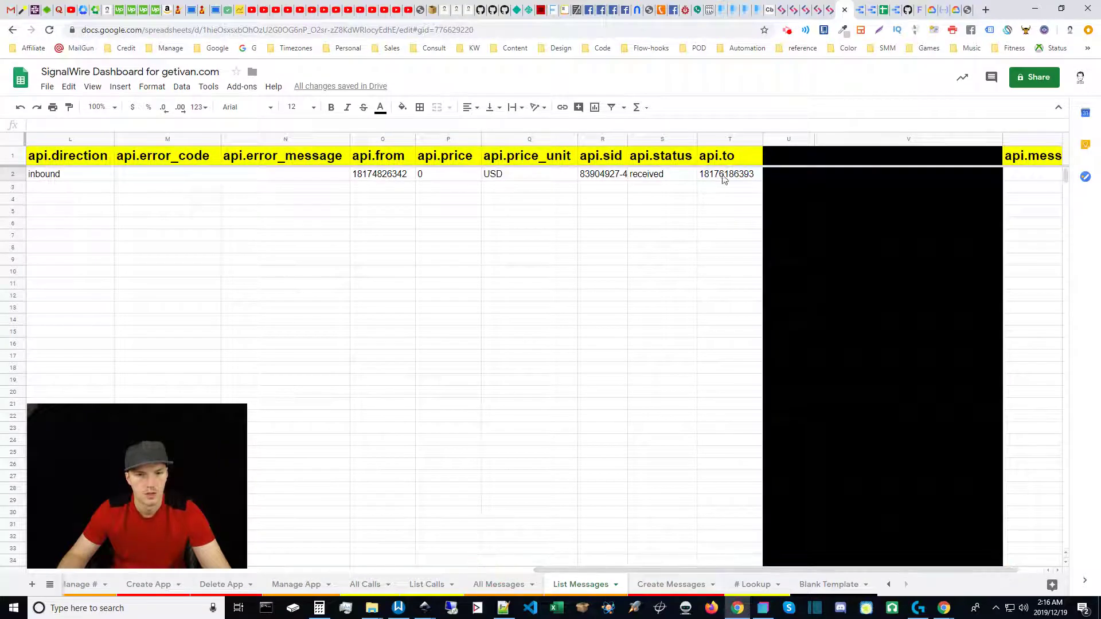
{"action": "left_click", "coordinate": [725, 178]}
{"action": "left_click_drag", "start_coordinate": [771, 571], "coordinate": [263, 570]}
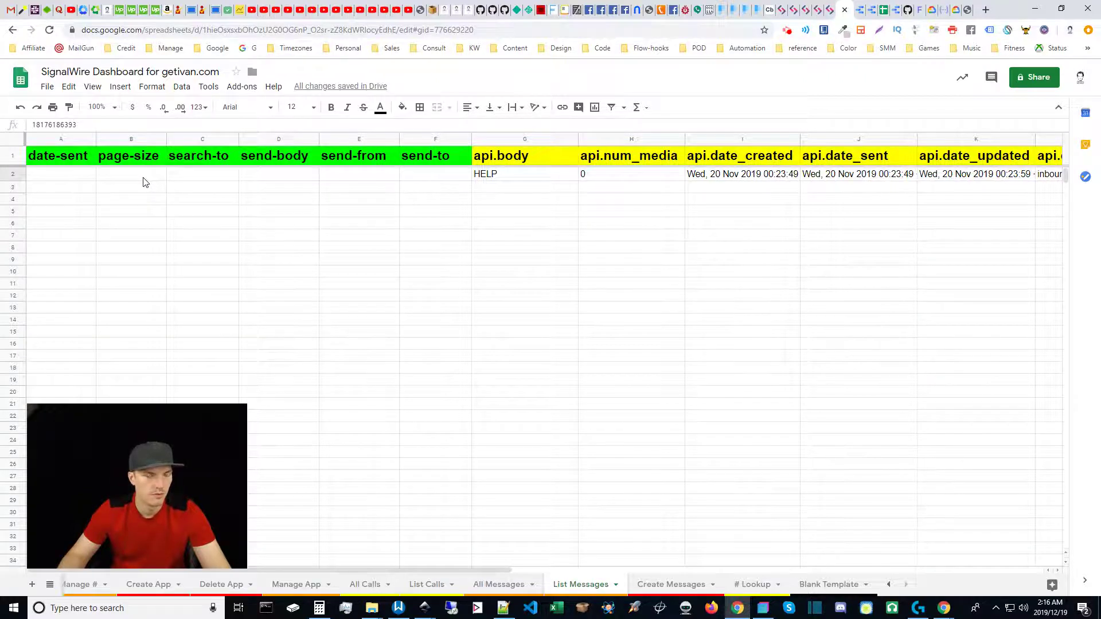
Set page size 5 in B2 and the recipient phone number in search-to C2, removing an extra 1.
{"action": "left_click", "coordinate": [145, 177]}
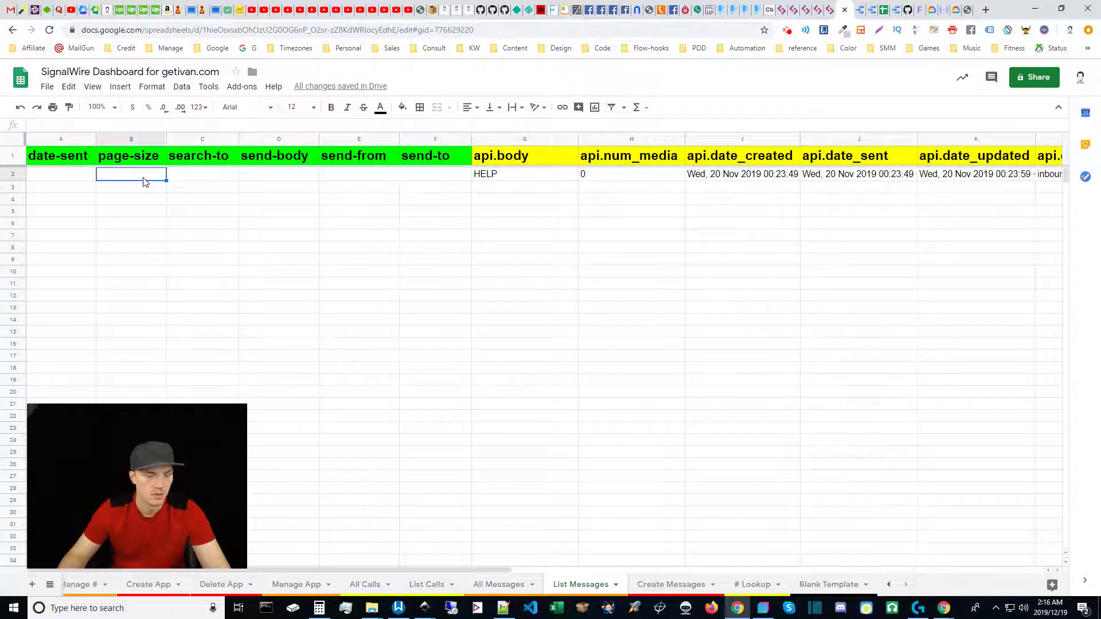
{"action": "type", "text": "5"}
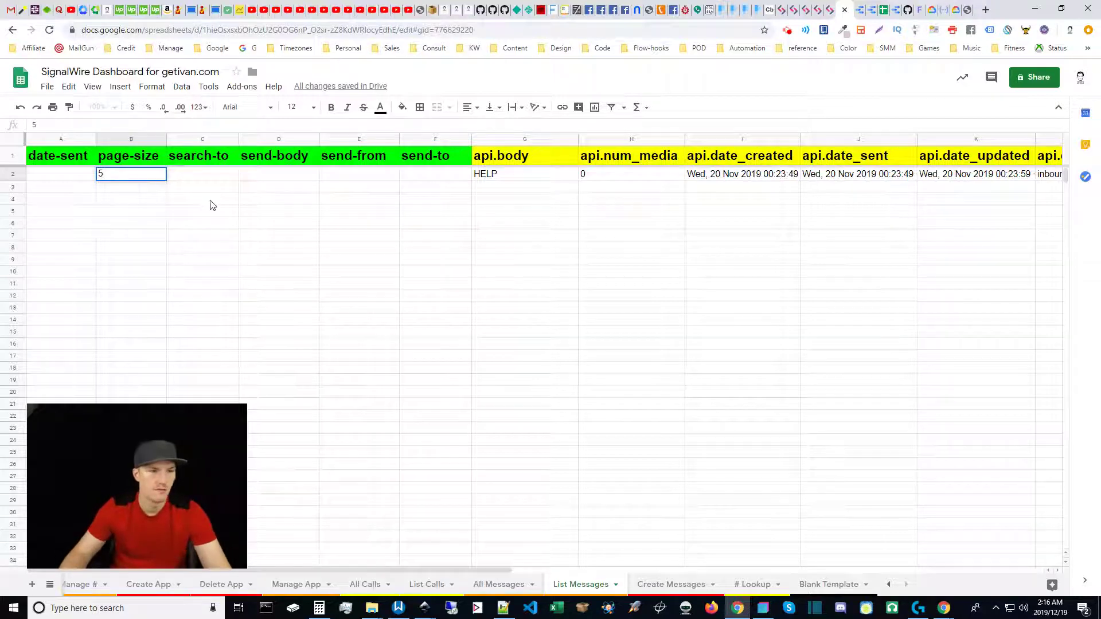
{"action": "left_click", "coordinate": [208, 202]}
{"action": "left_click", "coordinate": [201, 175]}
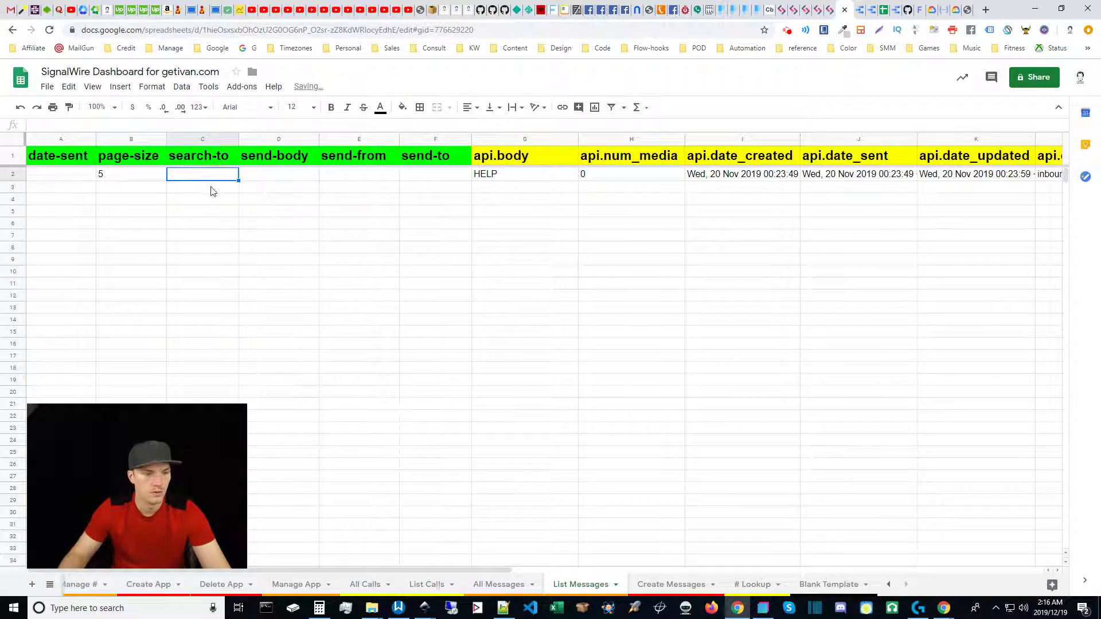
{"action": "type", "text": "'"}
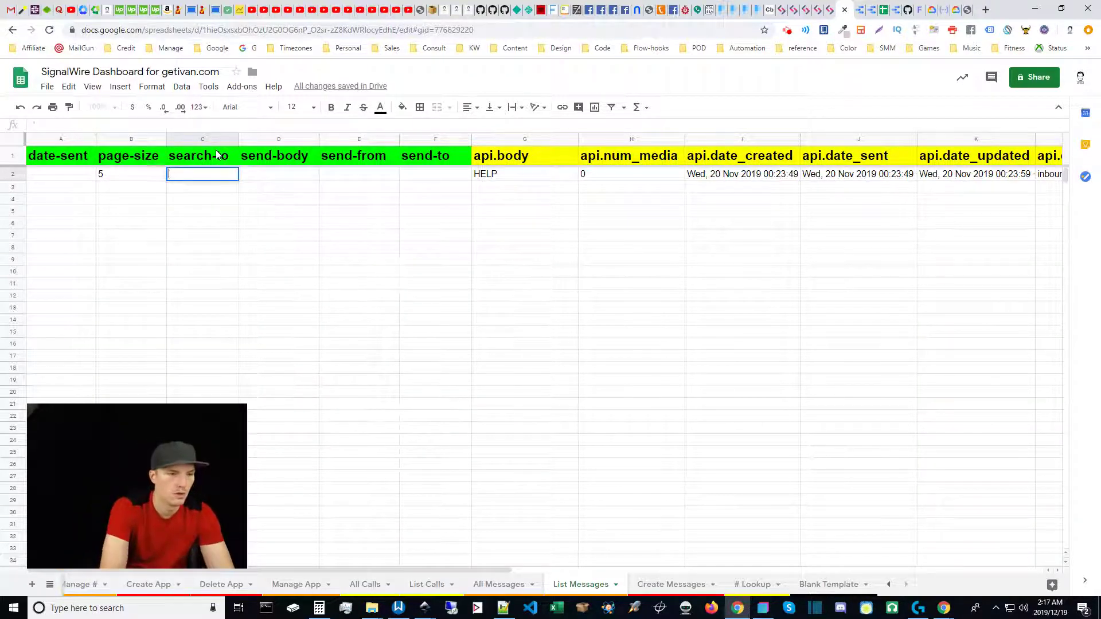
{"action": "type", "text": "+1"}
{"action": "key", "text": "ctrl+v"}
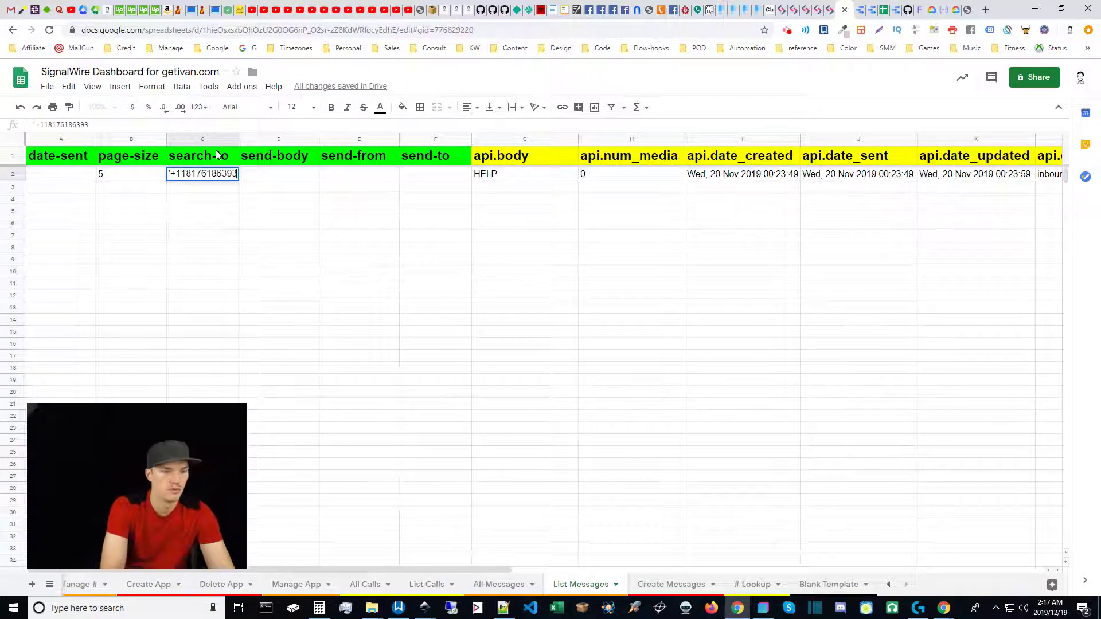
{"action": "key", "text": "Left"}
{"action": "key", "text": "Left"}
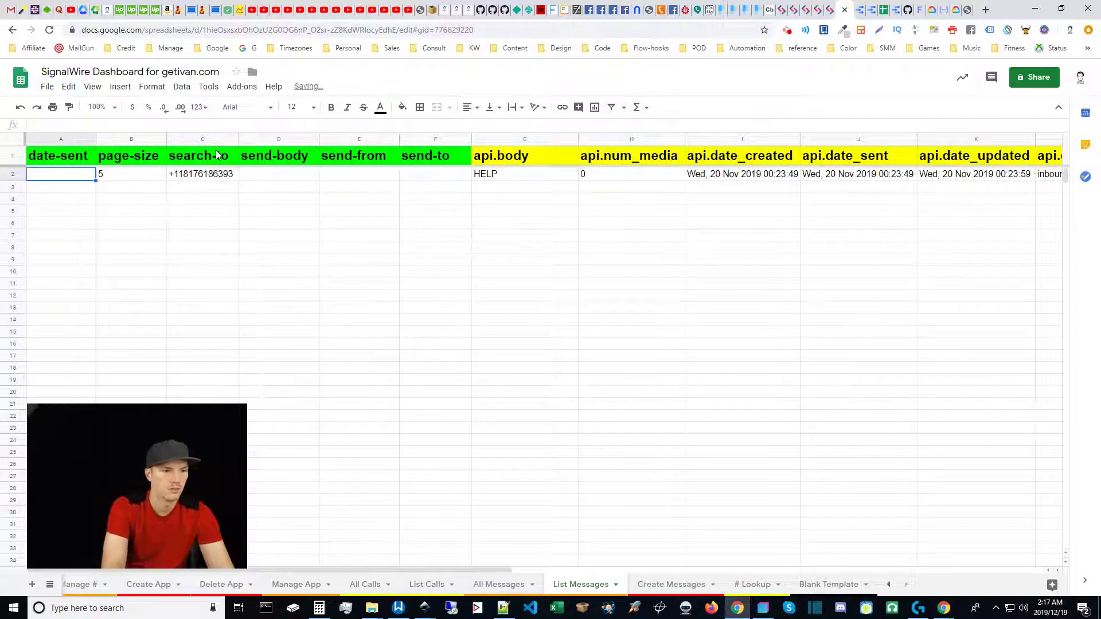
{"action": "double_click", "coordinate": [178, 173]}
{"action": "key", "text": "ctrl+a"}
{"action": "left_click", "coordinate": [178, 173]}
{"action": "key", "text": "BackSpace"}
{"action": "key", "text": "Return"}
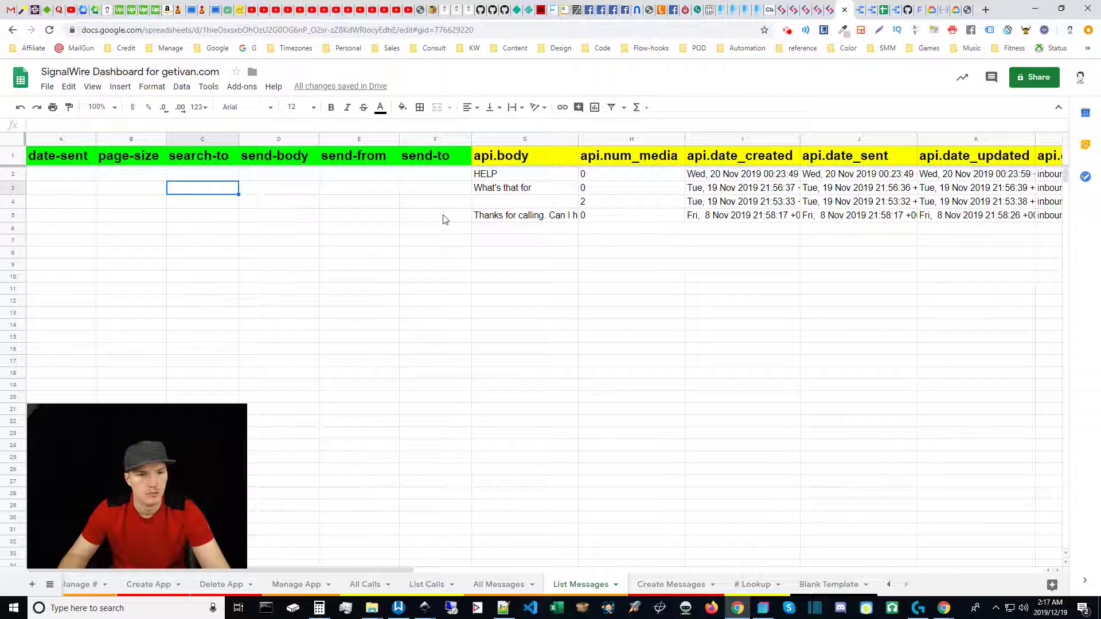
{"action": "left_click", "coordinate": [585, 202]}
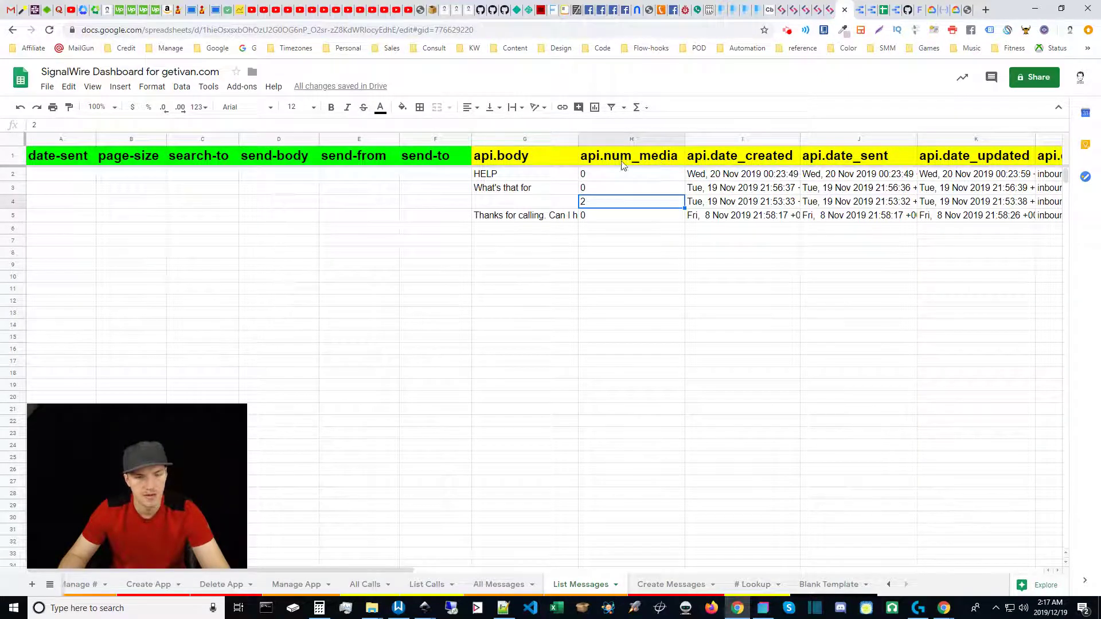
{"action": "left_click", "coordinate": [543, 205]}
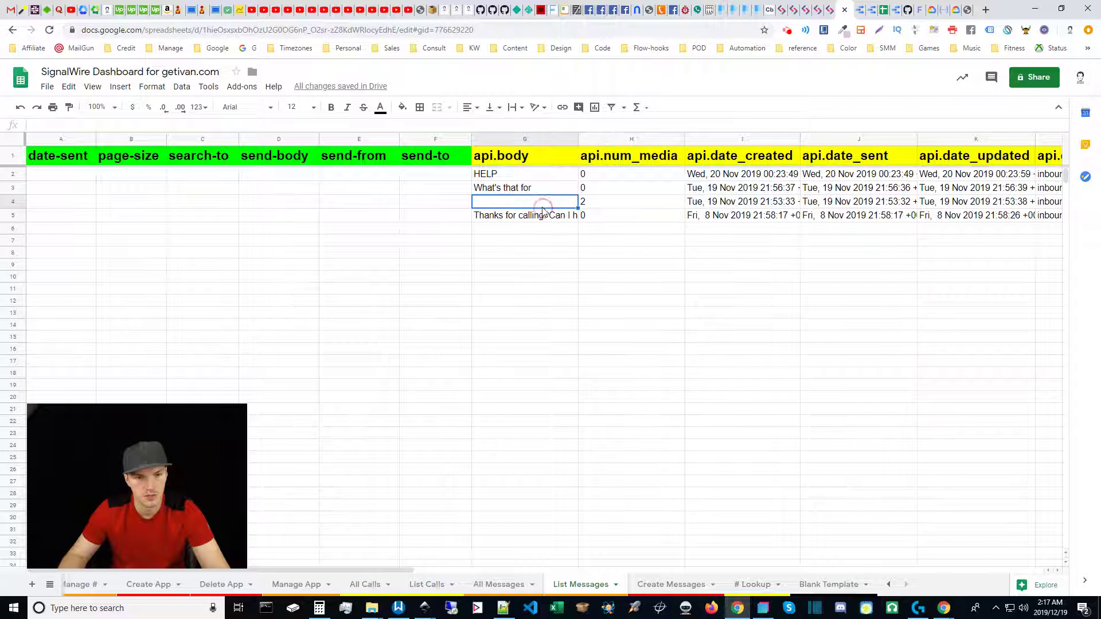
{"action": "left_click", "coordinate": [593, 204]}
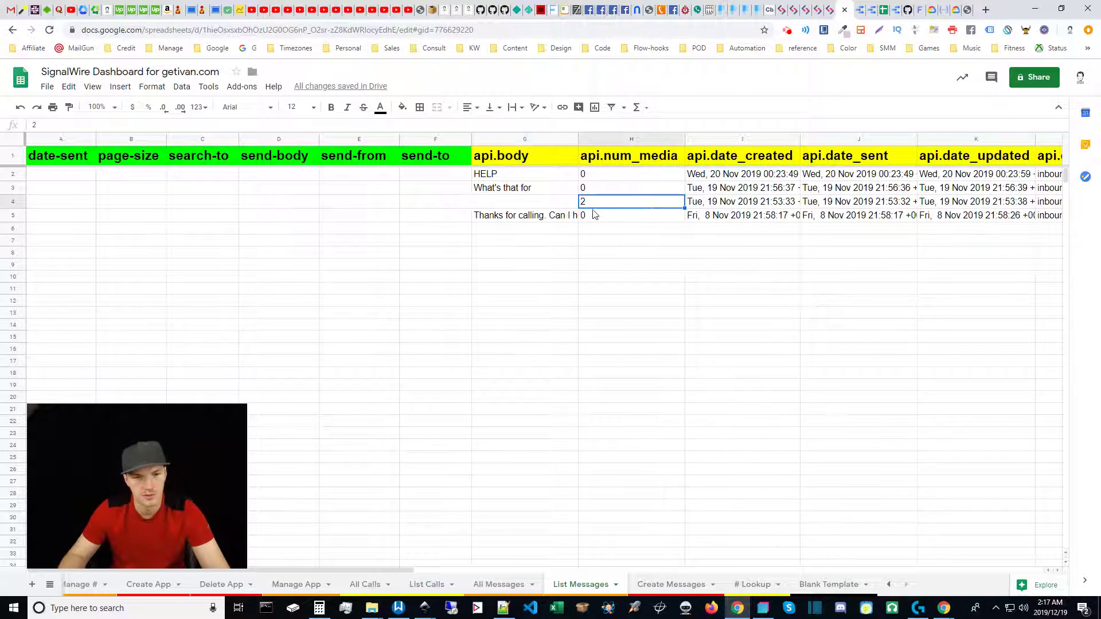
{"action": "left_click", "coordinate": [596, 209]}
{"action": "left_click", "coordinate": [564, 203]}
{"action": "left_click", "coordinate": [586, 203]}
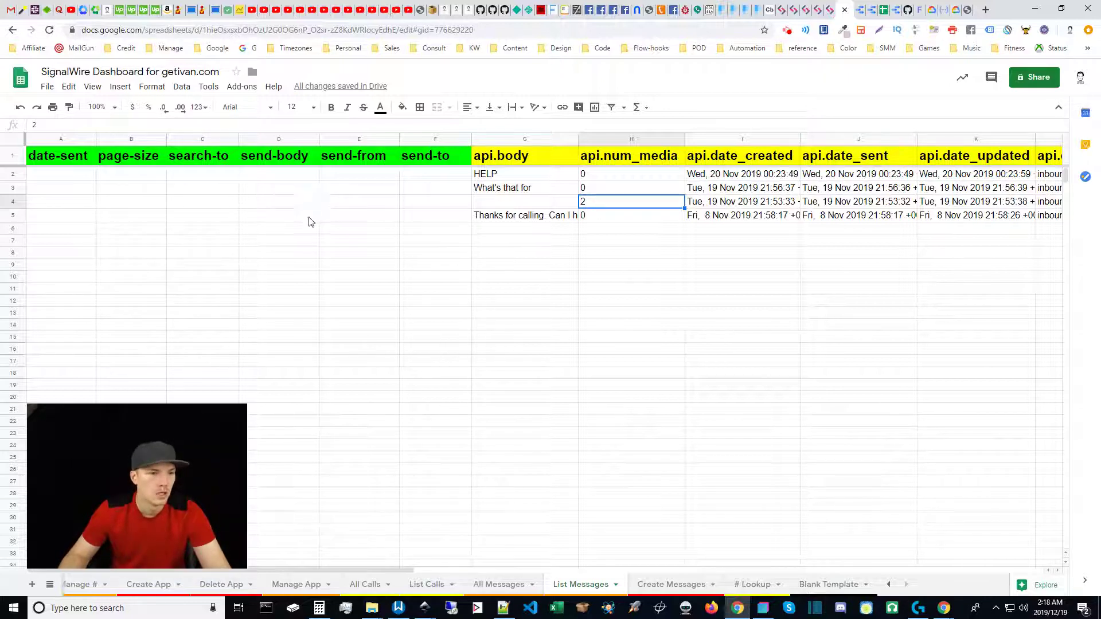
{"action": "left_click", "coordinate": [291, 175]}
{"action": "left_click", "coordinate": [344, 175]}
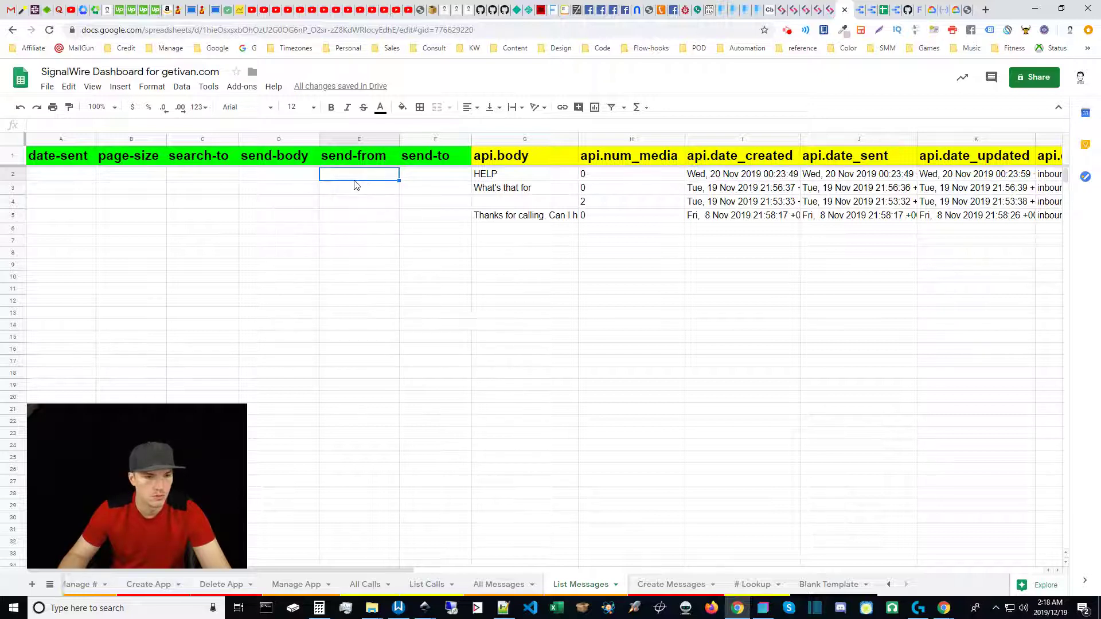
Enter the sender phone number in send-from E2 and the recipient phone number in send-to F2.
{"action": "key", "text": "ctrl+v"}
{"action": "double_click", "coordinate": [331, 175]}
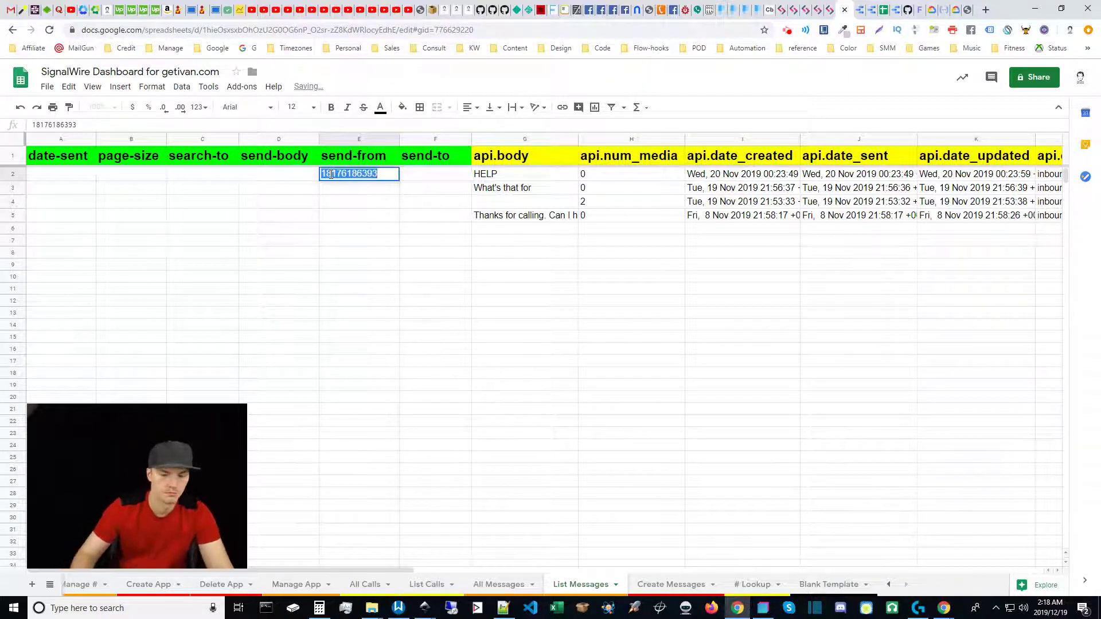
{"action": "type", "text": "+1"}
{"action": "key", "text": "Delete"}
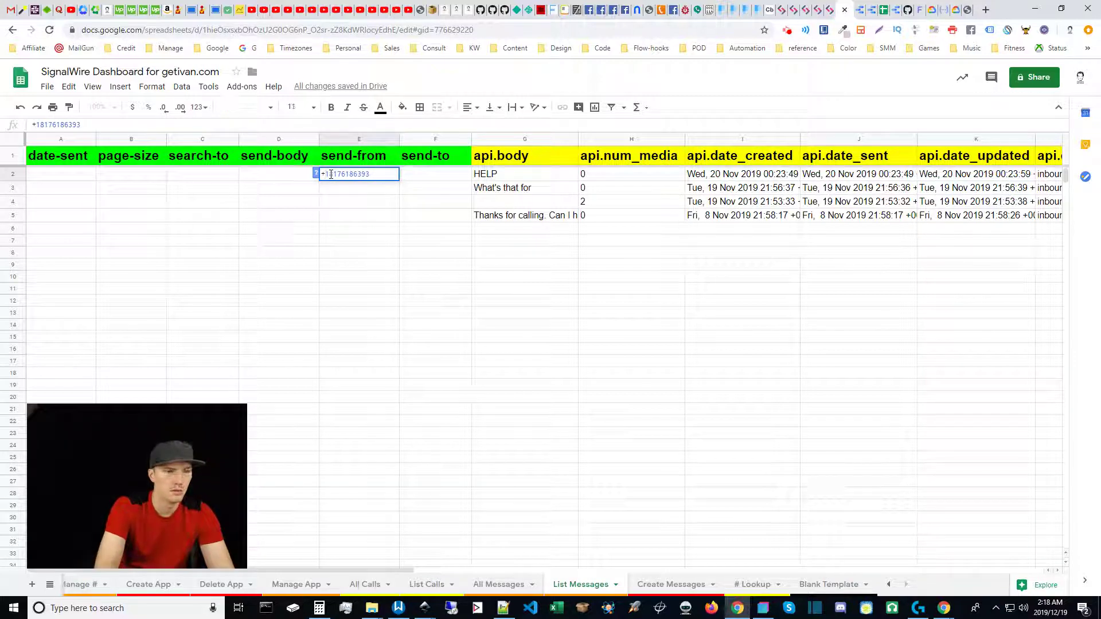
{"action": "key", "text": "Return"}
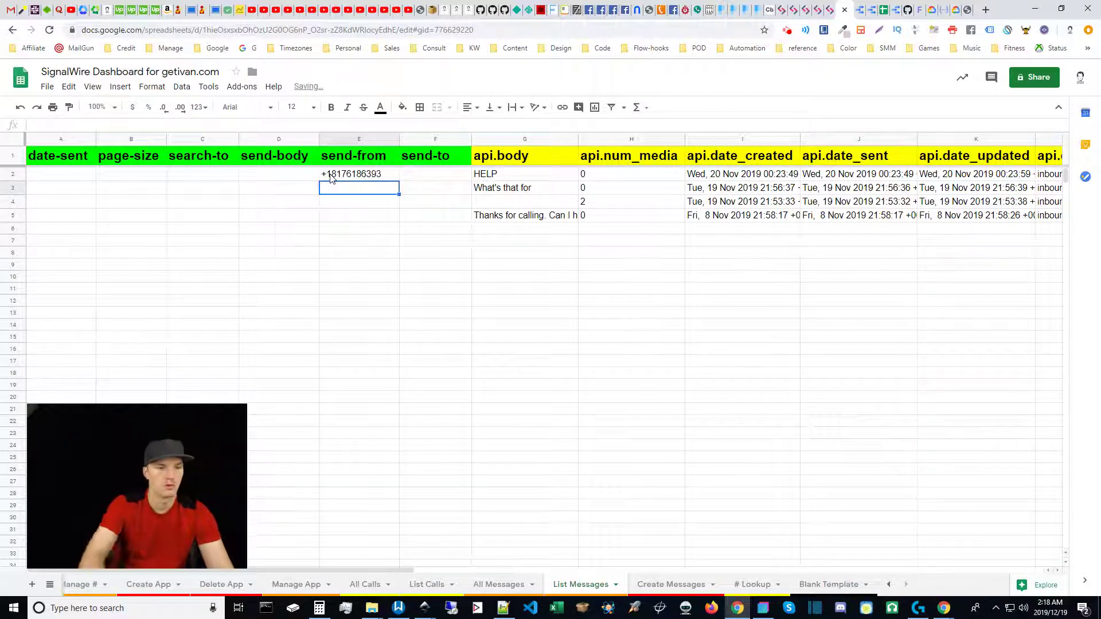
{"action": "left_click", "coordinate": [414, 176]}
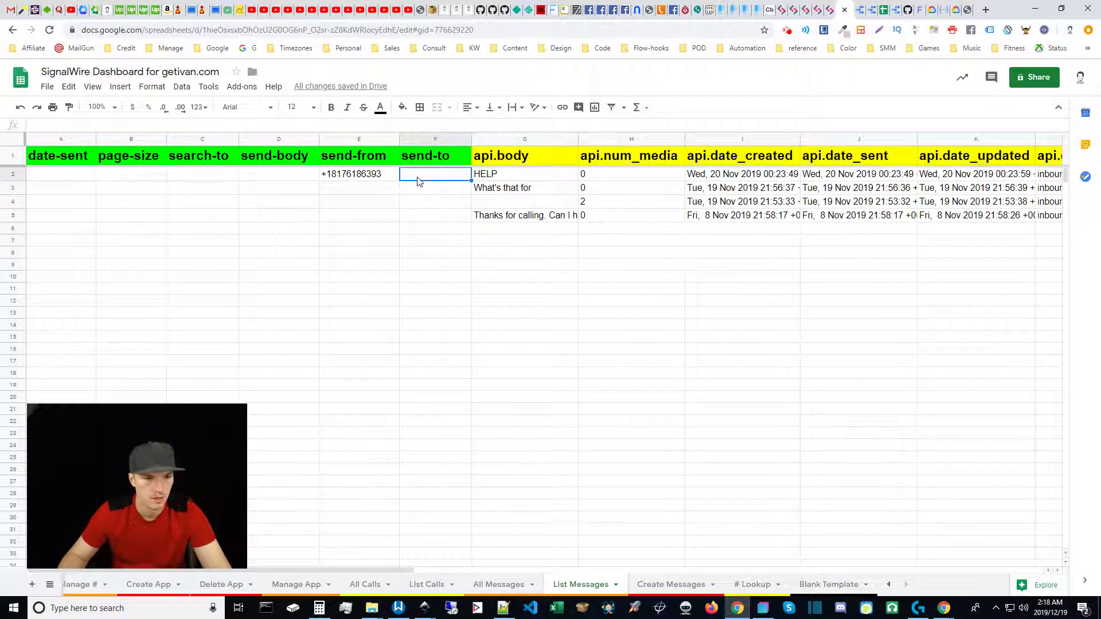
{"action": "type", "text": "'"}
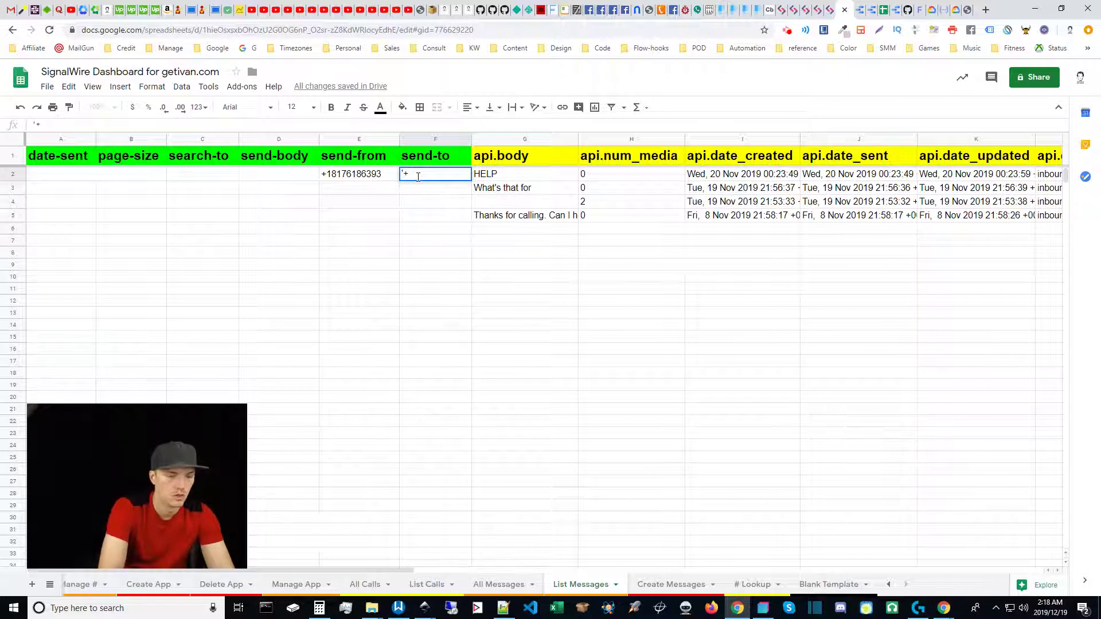
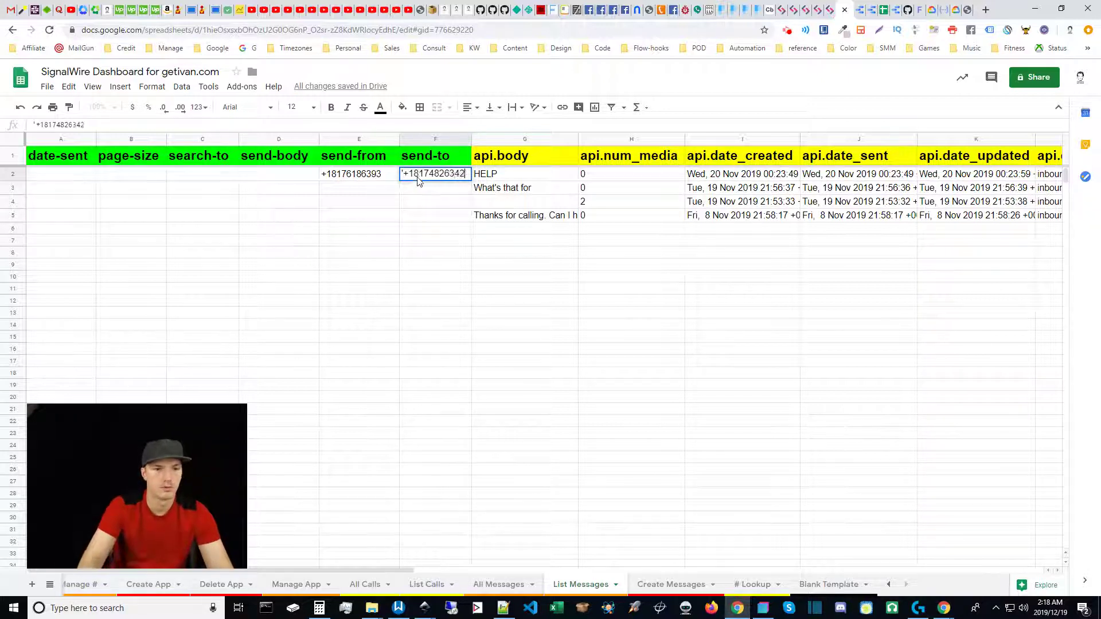
{"action": "key", "text": "Return"}
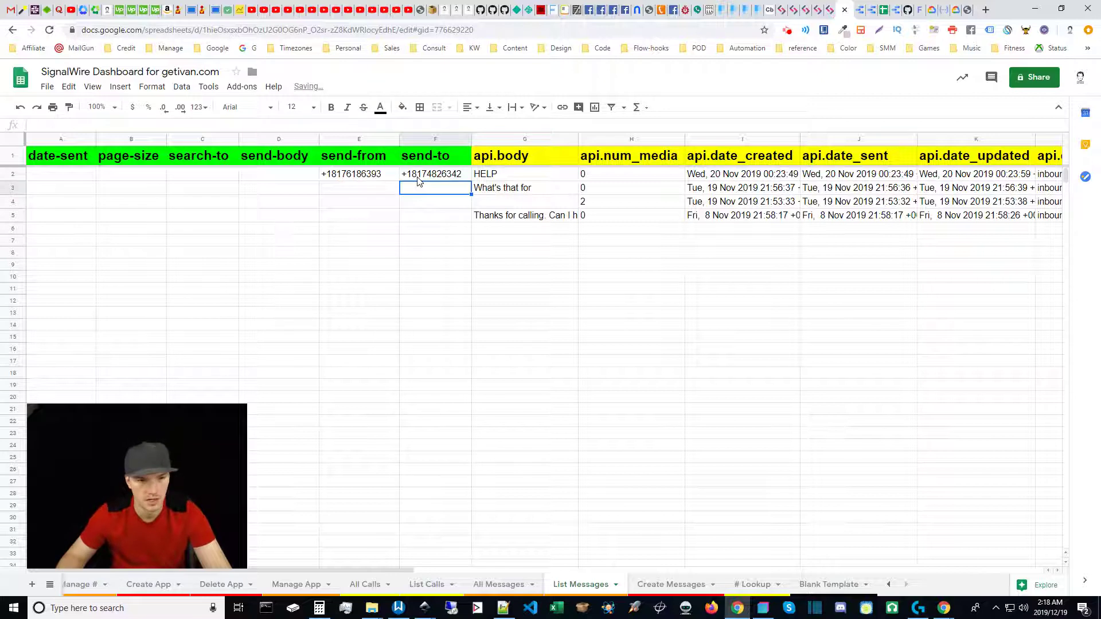
Enter 'Kabble-babble' as the send-body filter in D2.
{"action": "left_click", "coordinate": [292, 180]}
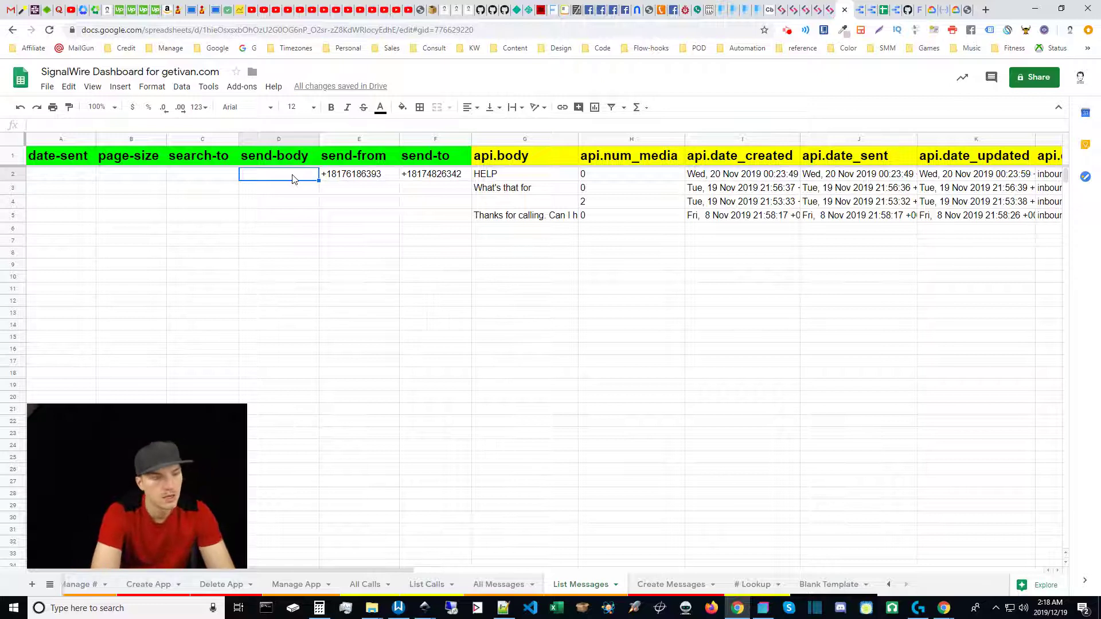
{"action": "type", "text": "Kabble-babble"}
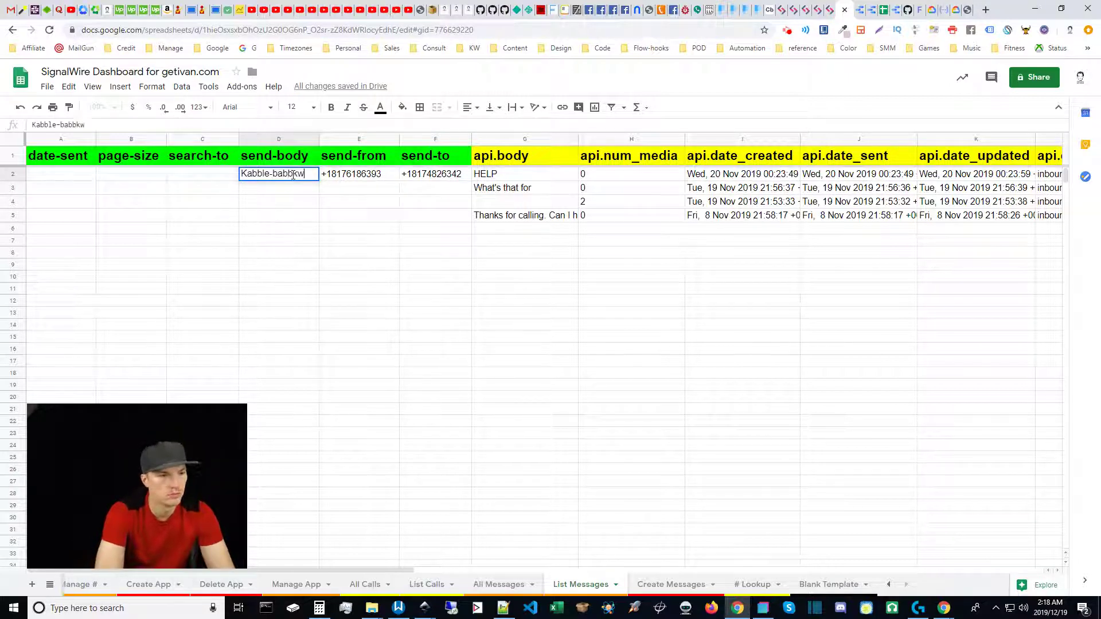
{"action": "key", "text": "Return"}
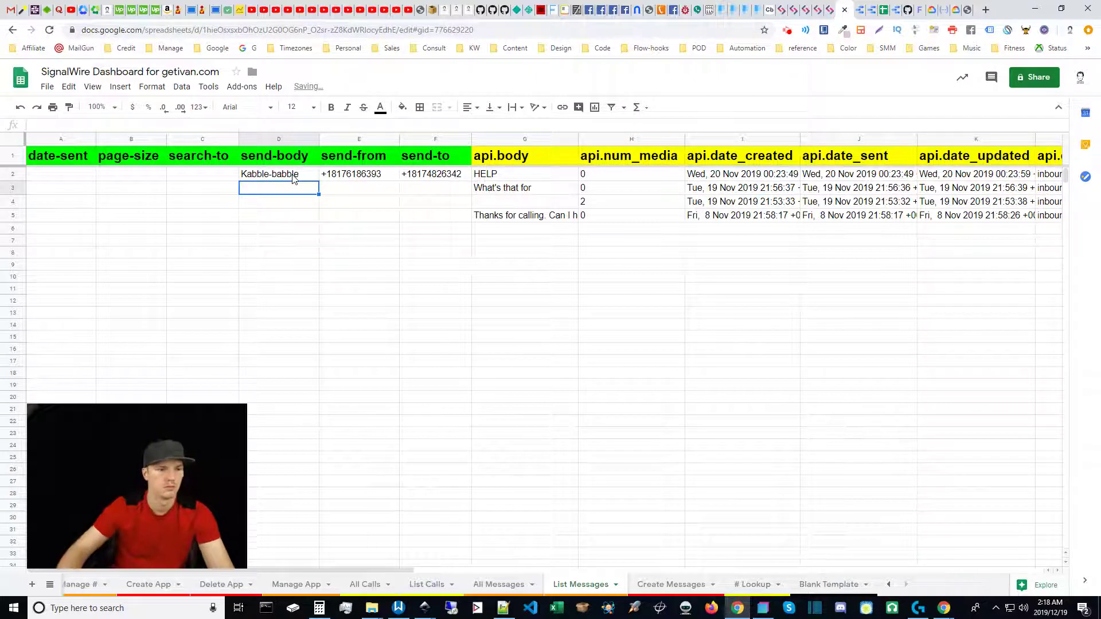
{"action": "left_click", "coordinate": [383, 226]}
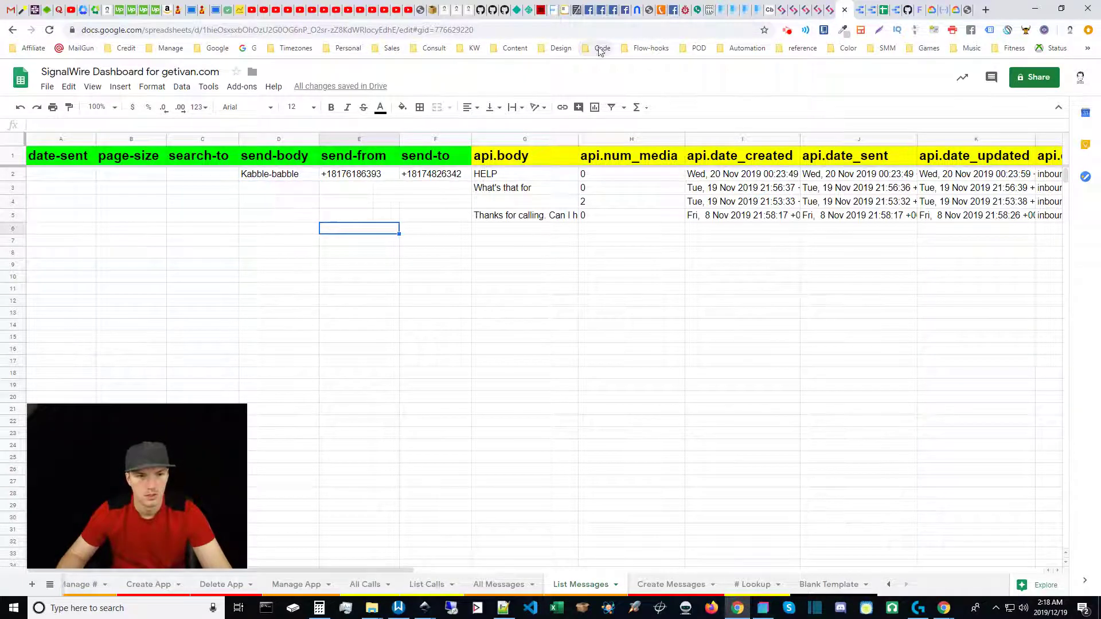
Trigger the Single Flow webhook bookmark from Flow-hooks, close its tab, and return to All Messages.
{"action": "left_click", "coordinate": [648, 48]}
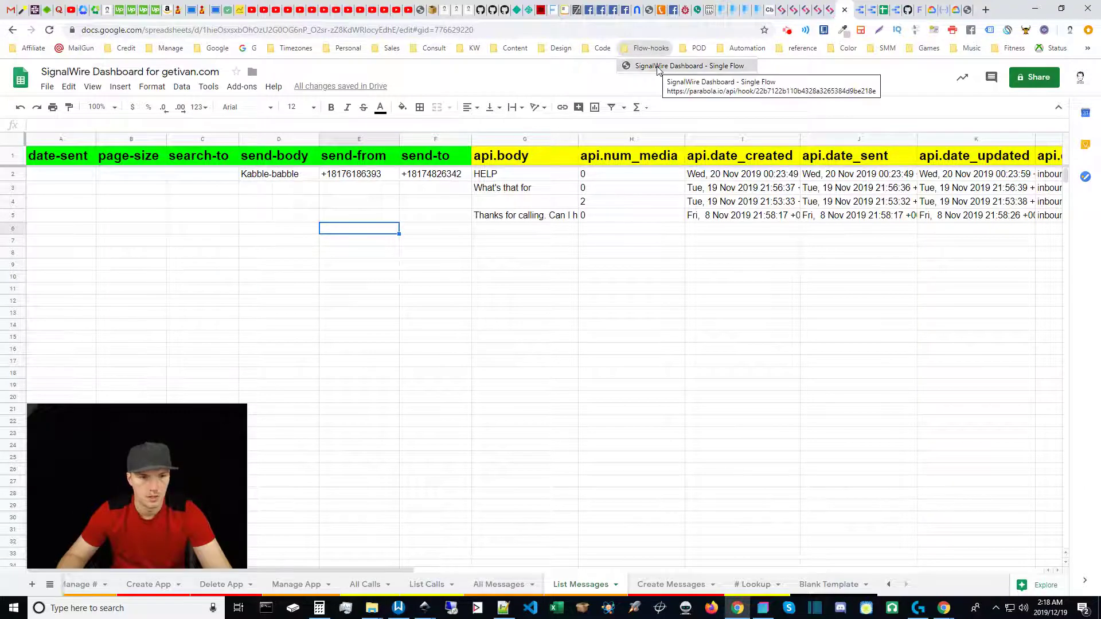
{"action": "middle_click", "coordinate": [659, 66]}
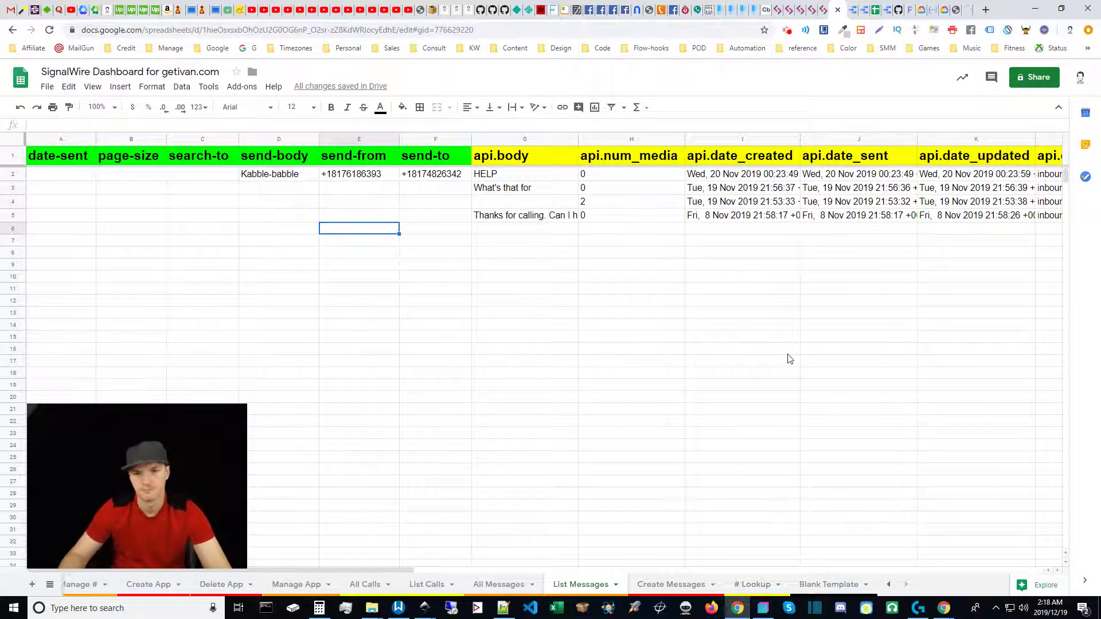
{"action": "middle_click", "coordinate": [968, 9]}
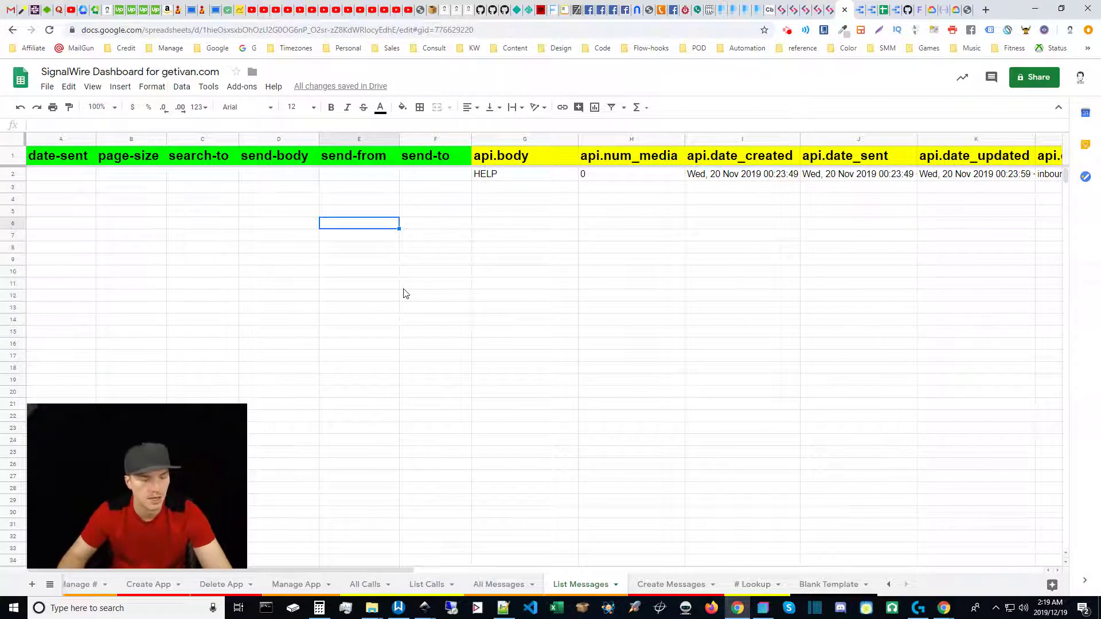
{"action": "key", "text": "ctrl+shift+Page_Up"}
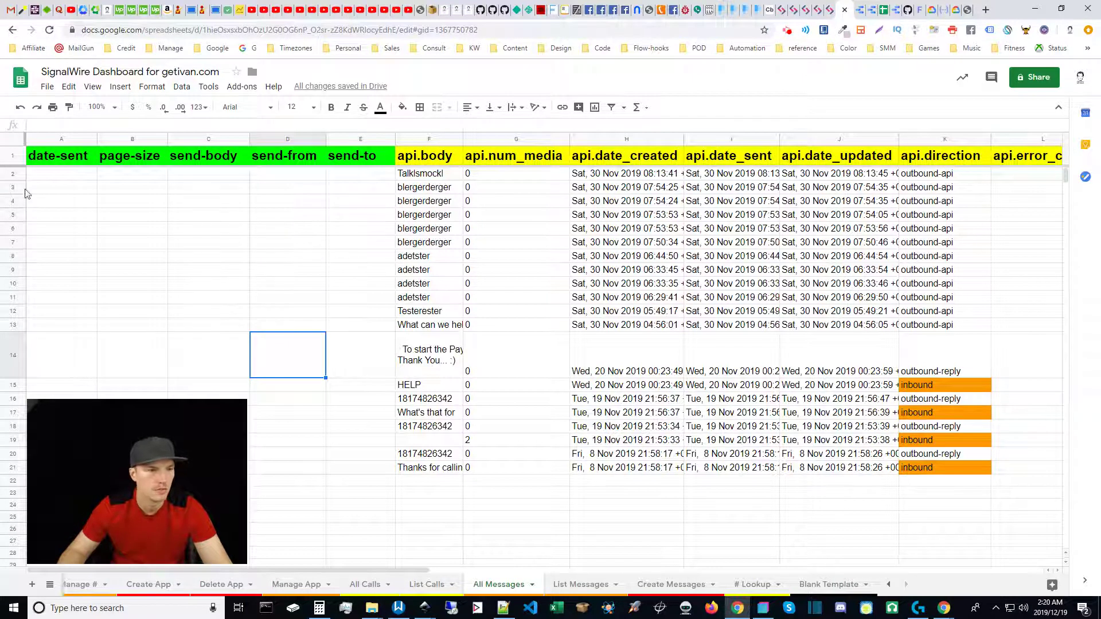
Set the page-size filter in B2 to 5.
{"action": "left_click", "coordinate": [141, 178]}
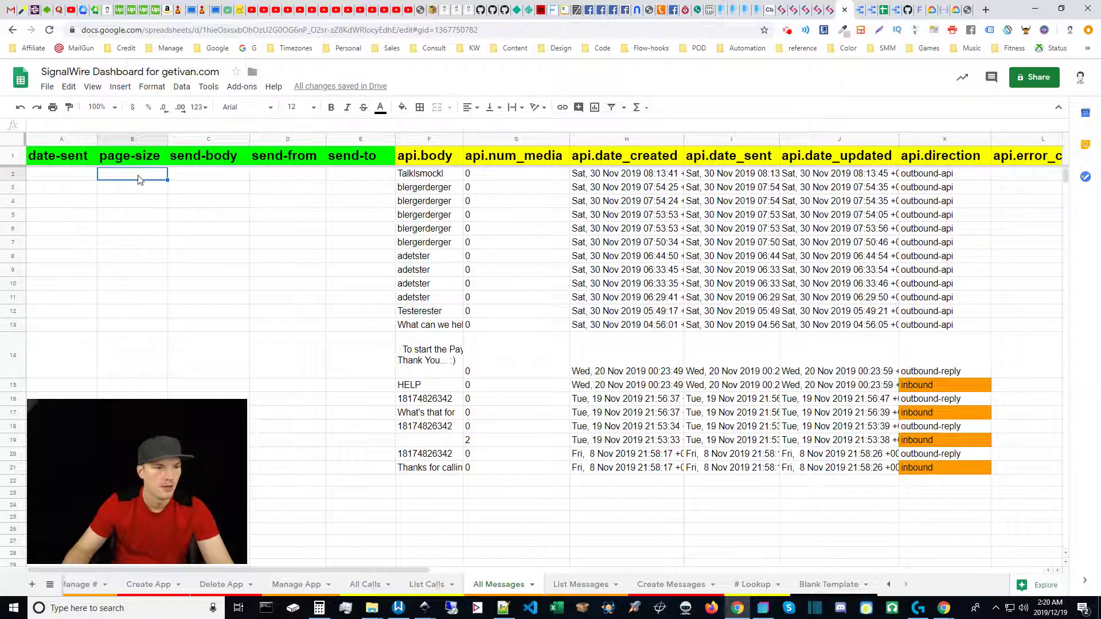
{"action": "type", "text": "5"}
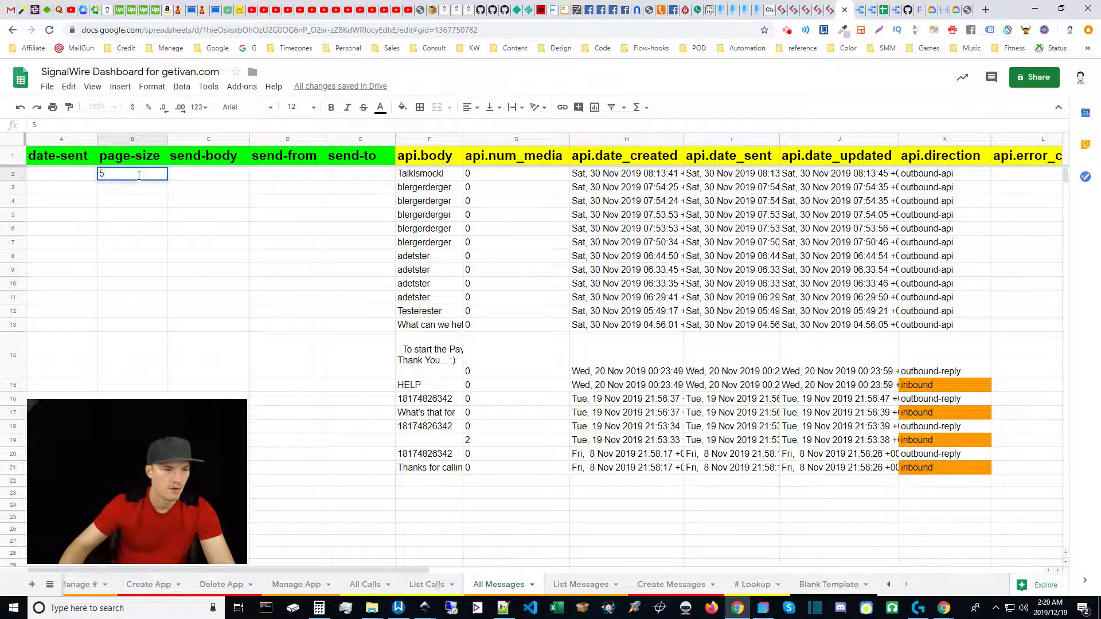
{"action": "left_click", "coordinate": [213, 180]}
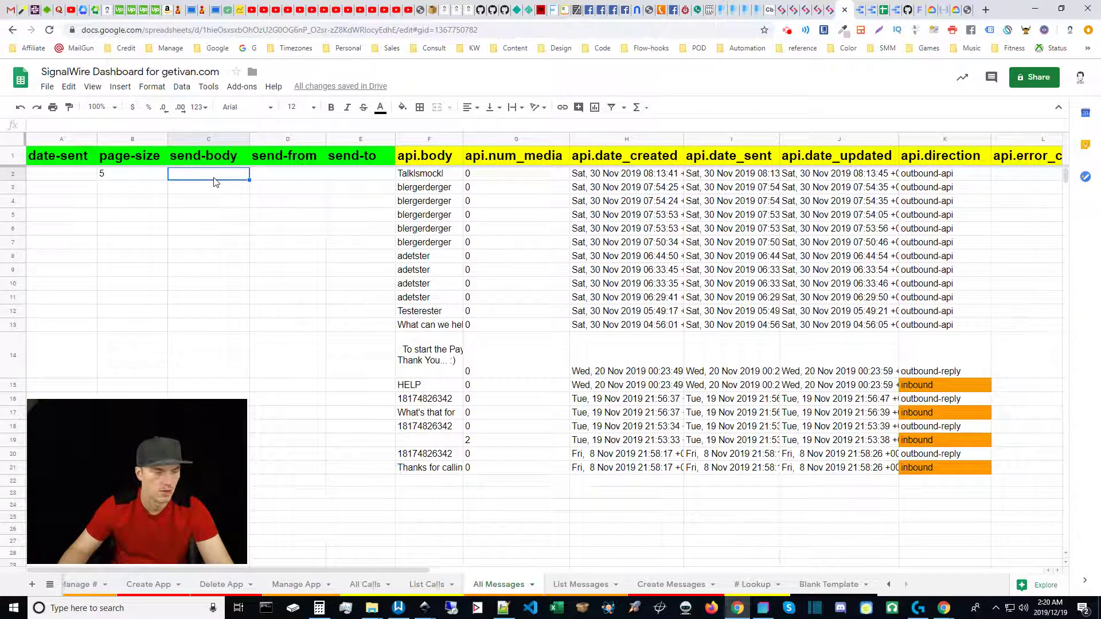
Enter the sender's phone number in D2 and the recipient's number in E2, each with a leading apostrophe.
{"action": "left_click", "coordinate": [314, 180]}
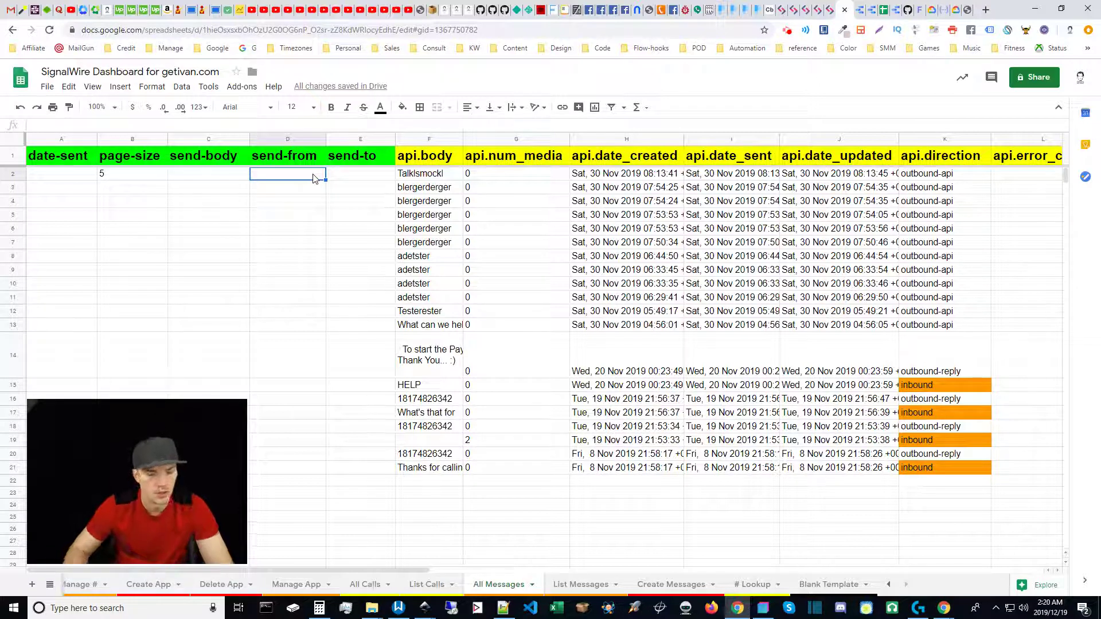
{"action": "type", "text": "'"}
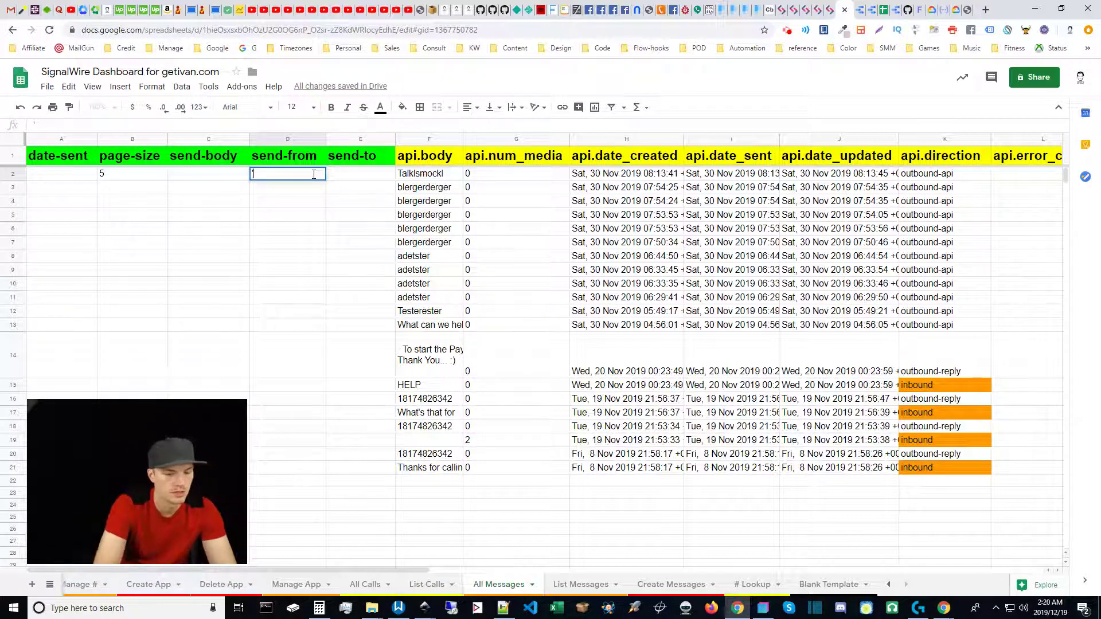
{"action": "type", "text": "+"}
{"action": "key", "text": "ctrl+v"}
{"action": "key", "text": "Return"}
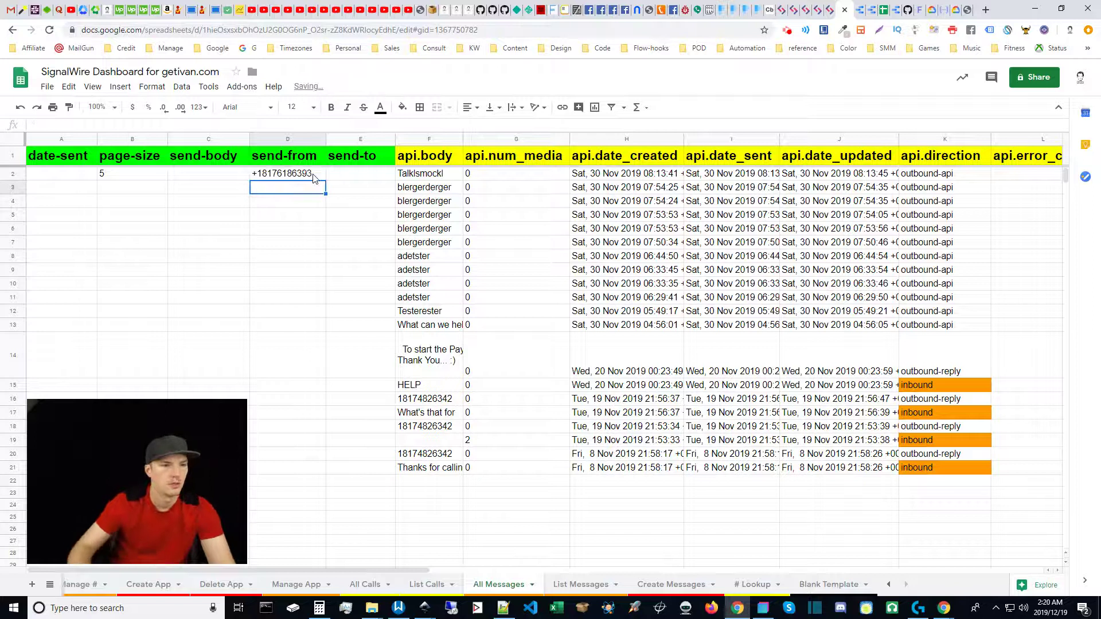
{"action": "left_click", "coordinate": [337, 179]}
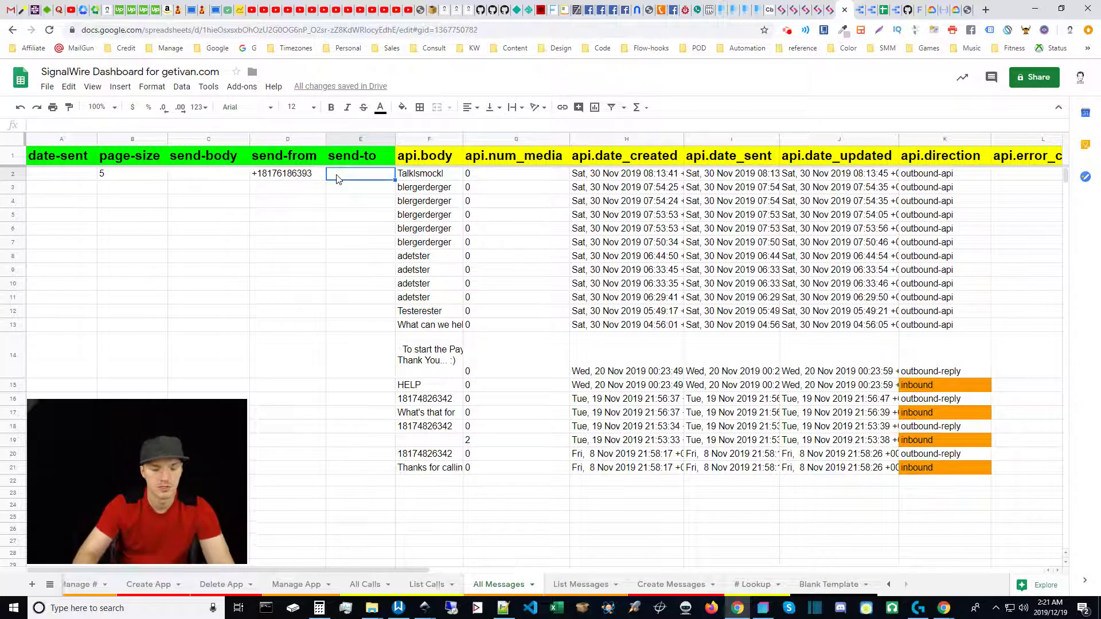
{"action": "type", "text": "'+"}
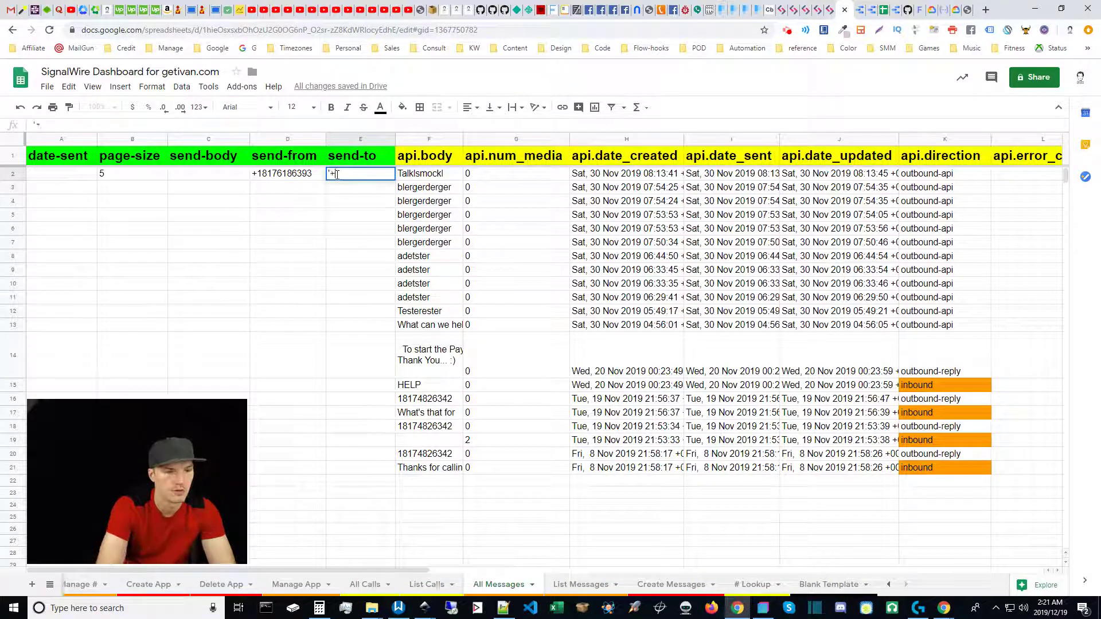
{"action": "type", "text": "2476202"}
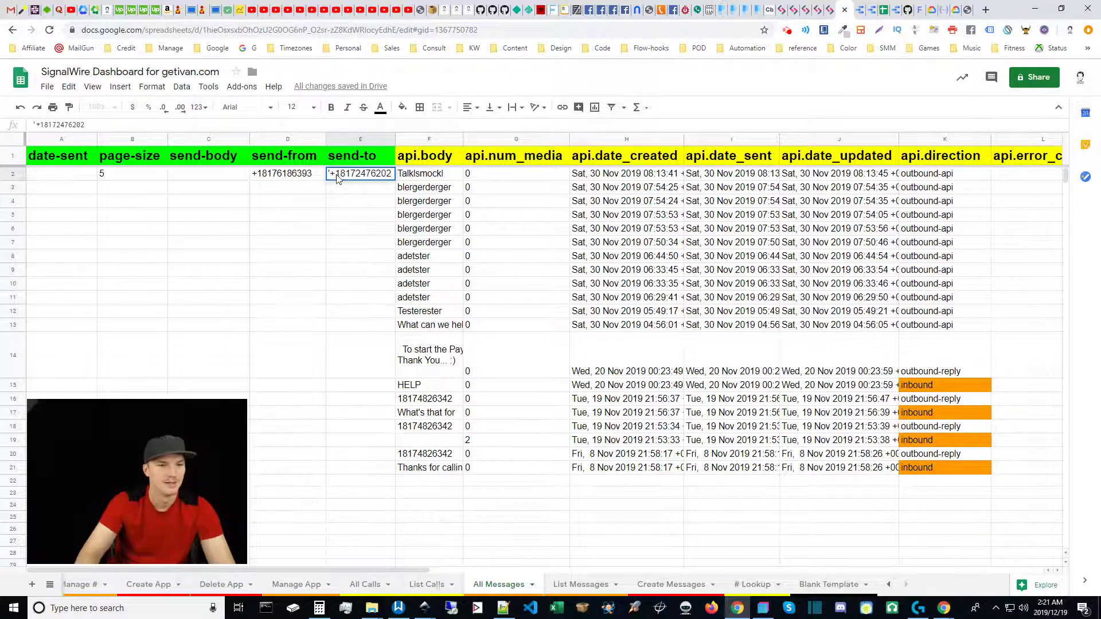
{"action": "key", "text": "Return"}
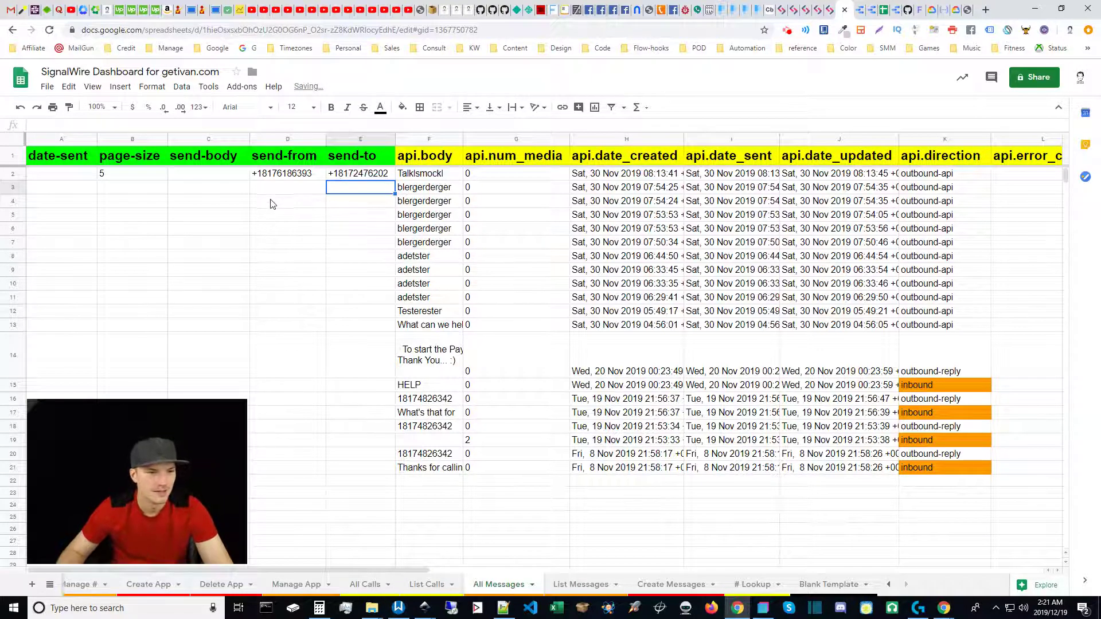
Enter Doggle-foggle as the send-body filter in C2.
{"action": "left_click", "coordinate": [204, 179]}
{"action": "type", "text": "Dogg"}
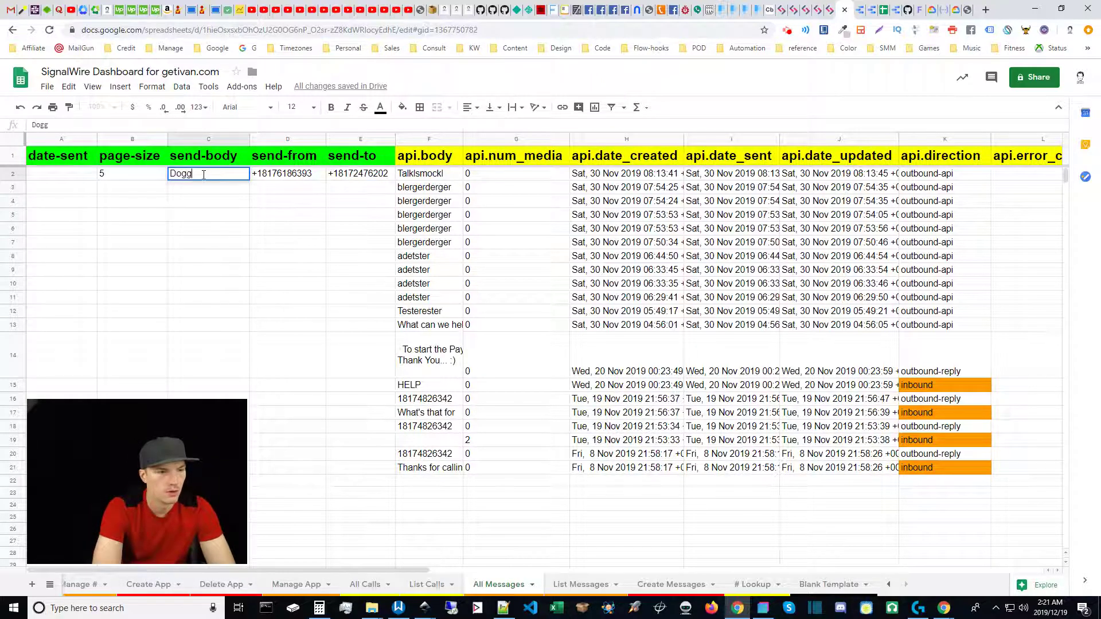
{"action": "type", "text": "le-foggl"}
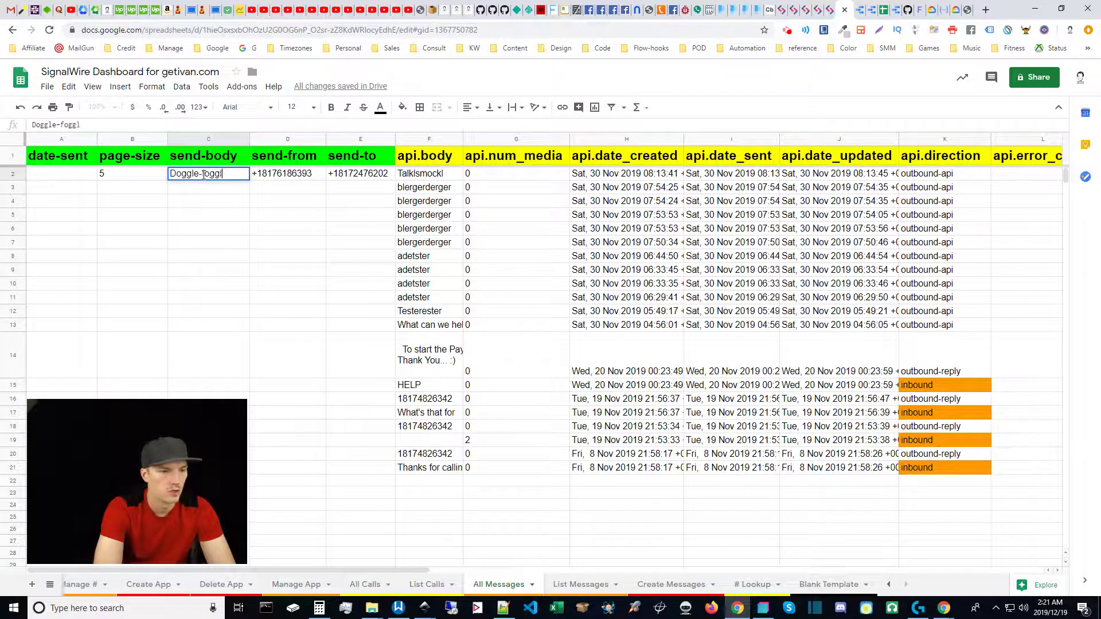
{"action": "type", "text": "e"}
{"action": "key", "text": "Return"}
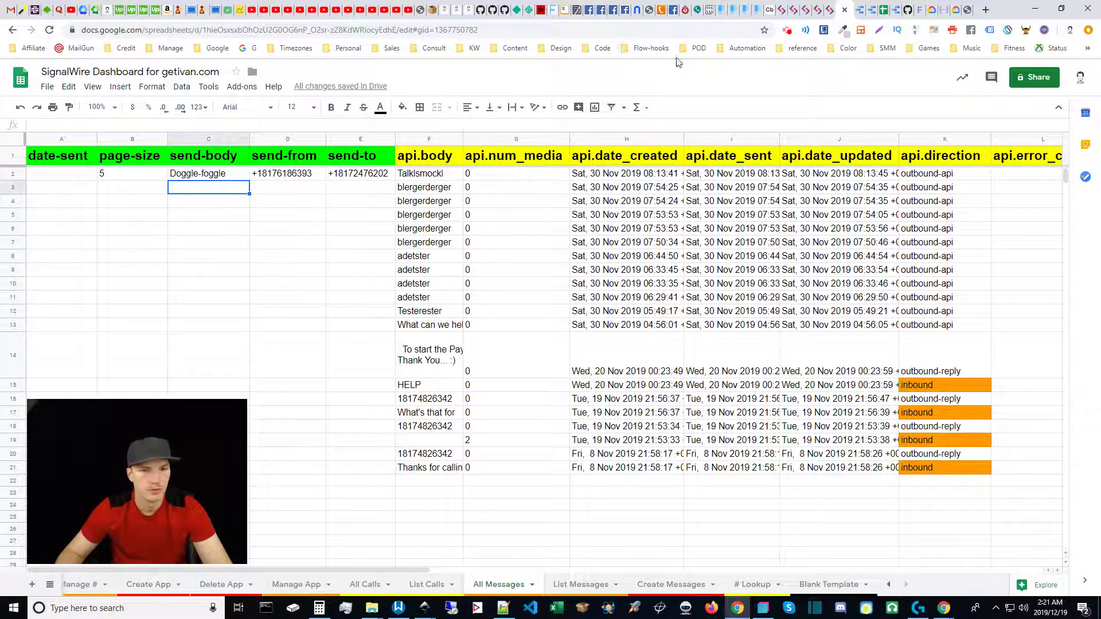
{"action": "left_click", "coordinate": [646, 50]}
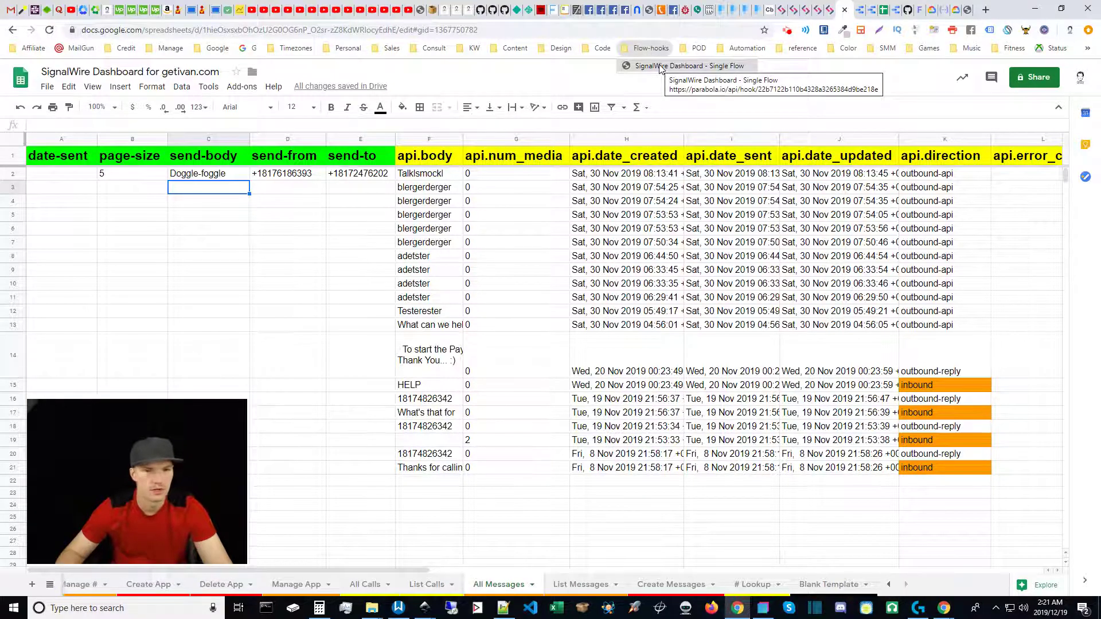
Trigger the 'SignalWire Dashboard - Single Flow' webhook bookmark in a background tab.
{"action": "middle_click", "coordinate": [661, 67]}
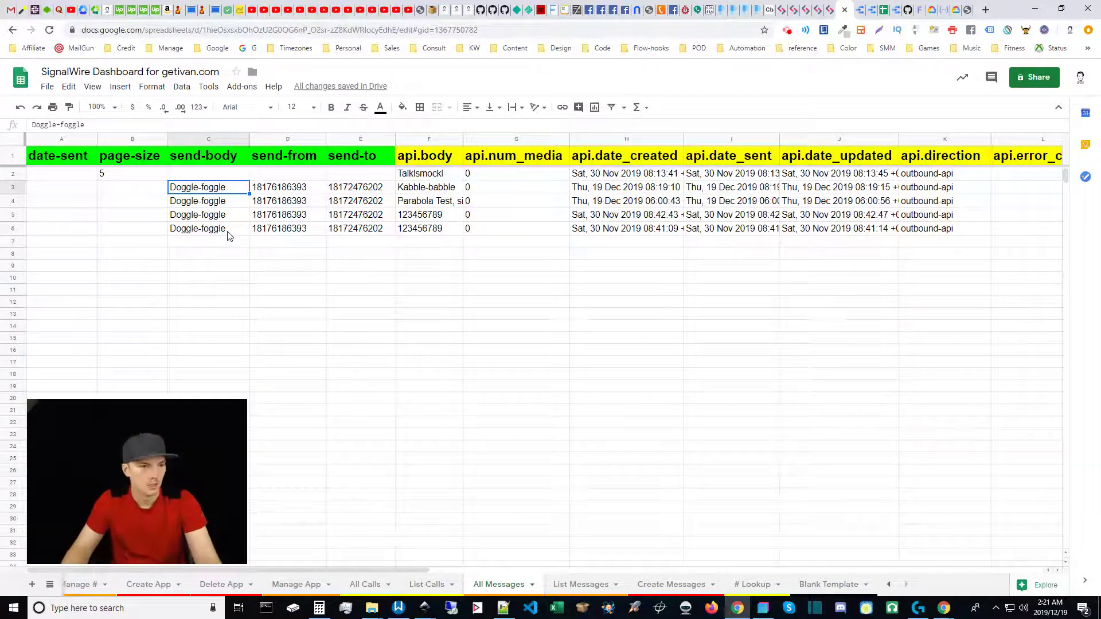
Select rows 2 through 10 and delete their contents.
{"action": "left_click_drag", "start_coordinate": [14, 177], "coordinate": [35, 270]}
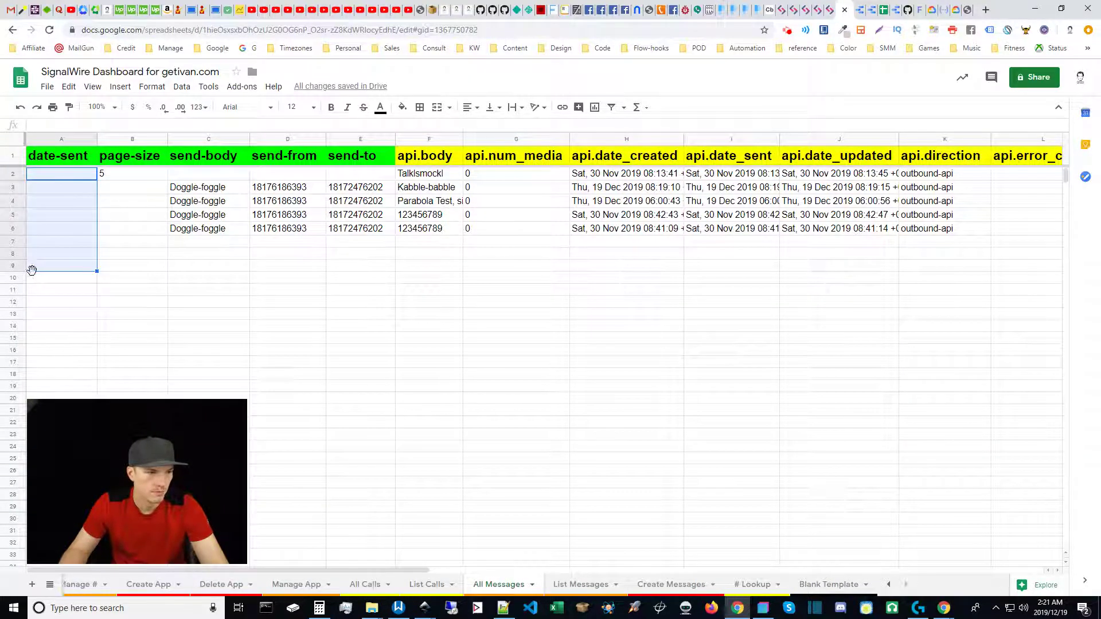
{"action": "left_click", "coordinate": [14, 204]}
{"action": "left_click", "coordinate": [14, 176]}
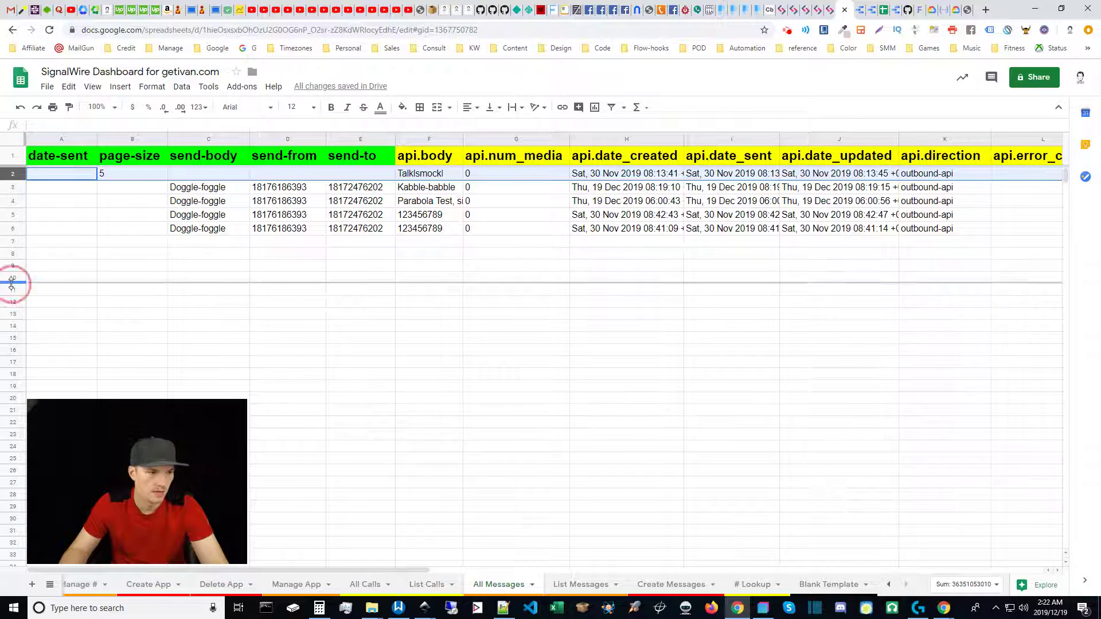
{"action": "left_click", "coordinate": [12, 277]}
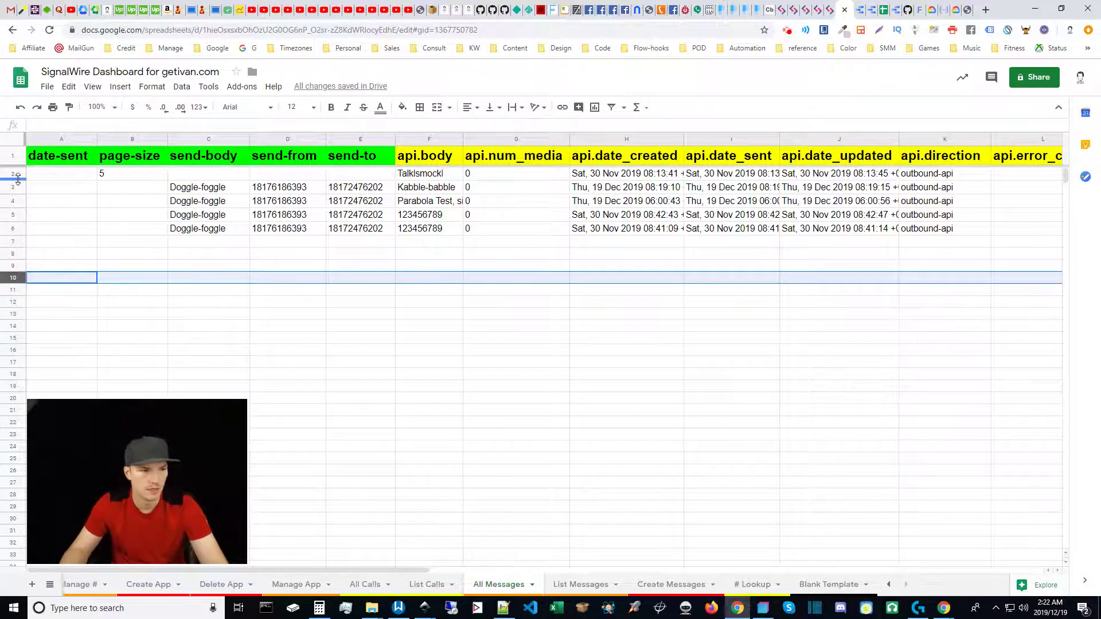
{"action": "left_click", "coordinate": [14, 174]}
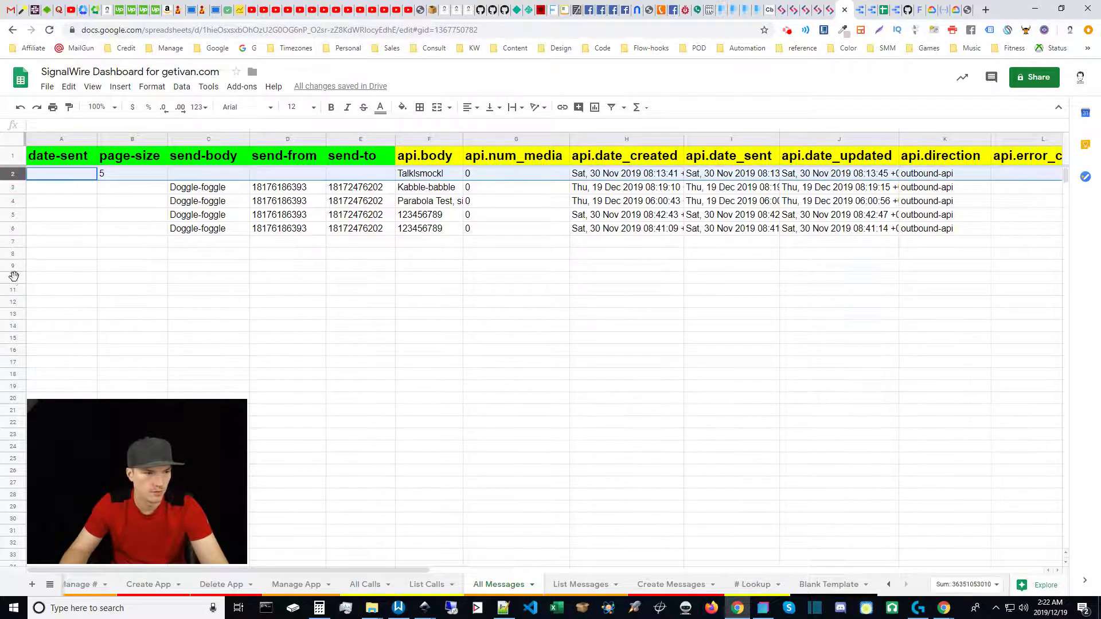
{"action": "left_click", "coordinate": [13, 277], "text": "shift"}
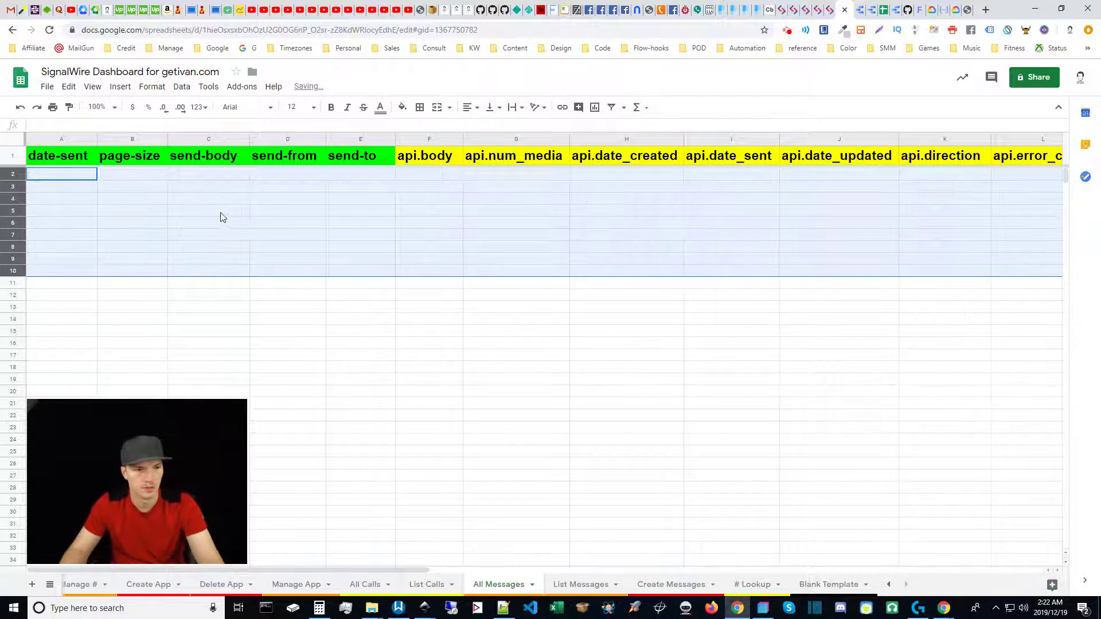
{"action": "key", "text": "Delete"}
Re-run the Single Flow webhook from the Flow-hooks bookmark folder in a background tab.
{"action": "left_click", "coordinate": [148, 189]}
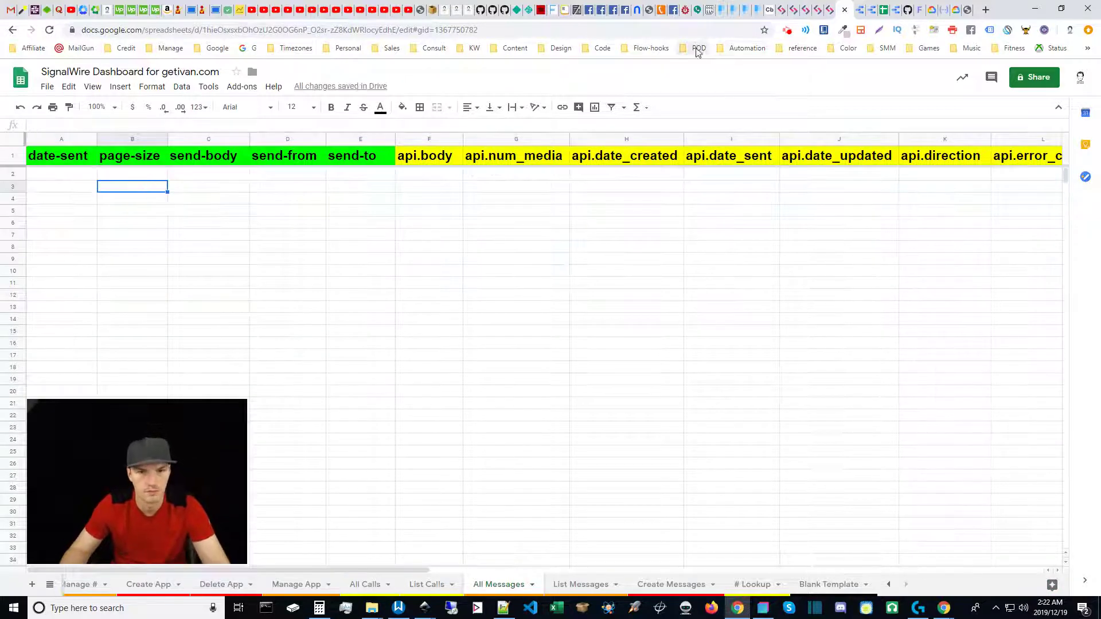
{"action": "left_click", "coordinate": [651, 48]}
{"action": "middle_click", "coordinate": [648, 70]}
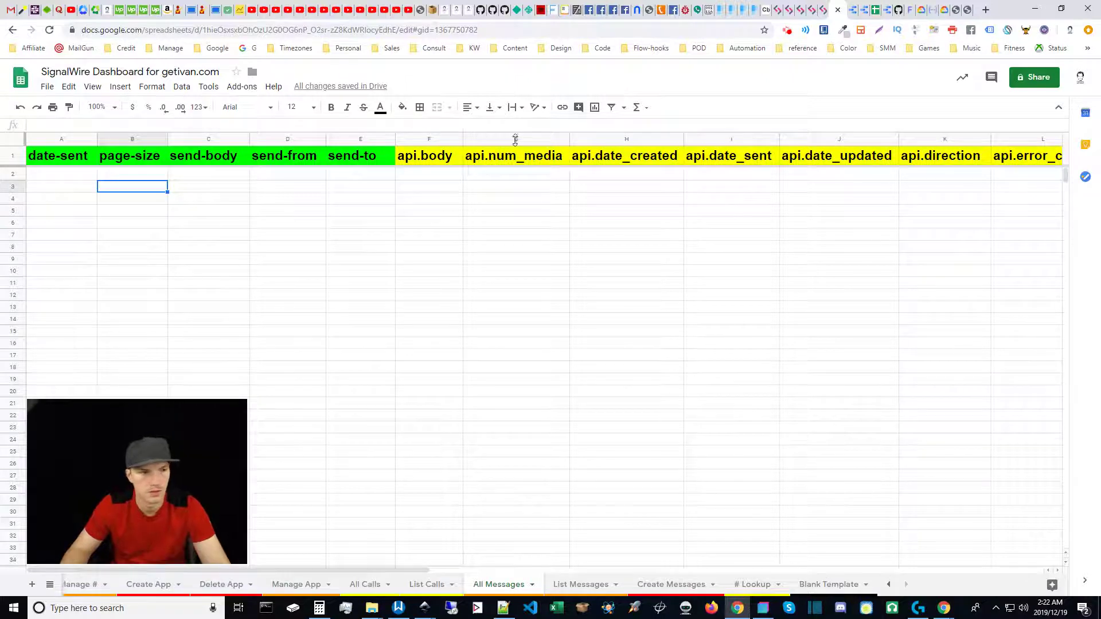
Set the page-size cell B2 to 5.
{"action": "left_click", "coordinate": [144, 176]}
{"action": "type", "text": "5"}
{"action": "key", "text": "Return"}
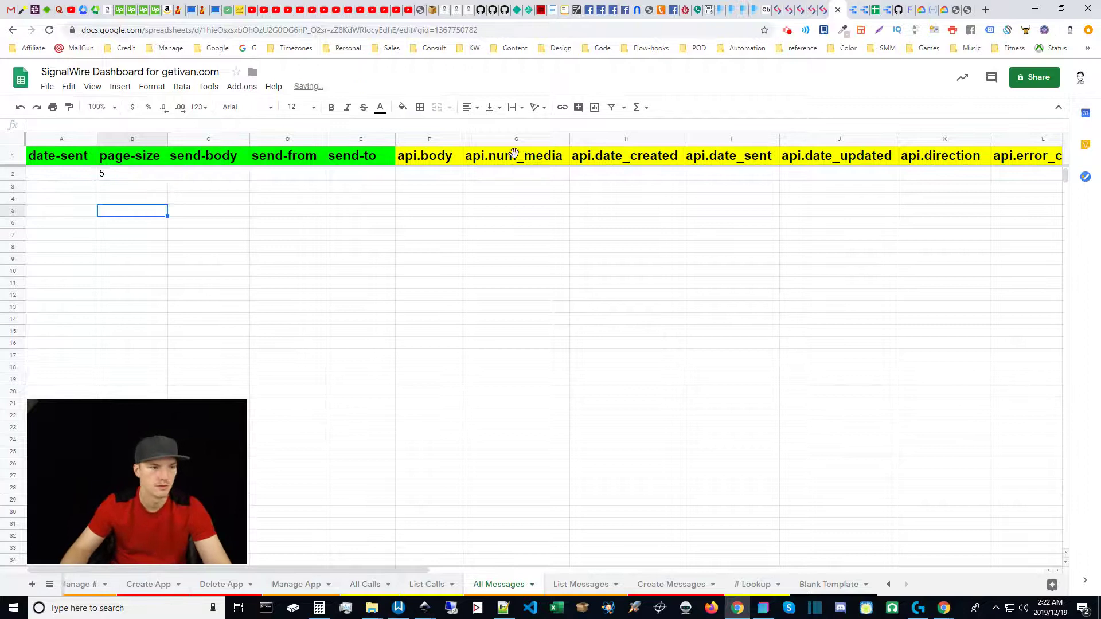
Reload the parabola.io webhook tab, then check the returned Doggle-foggle and Kabble-babble results.
{"action": "left_click", "coordinate": [969, 7]}
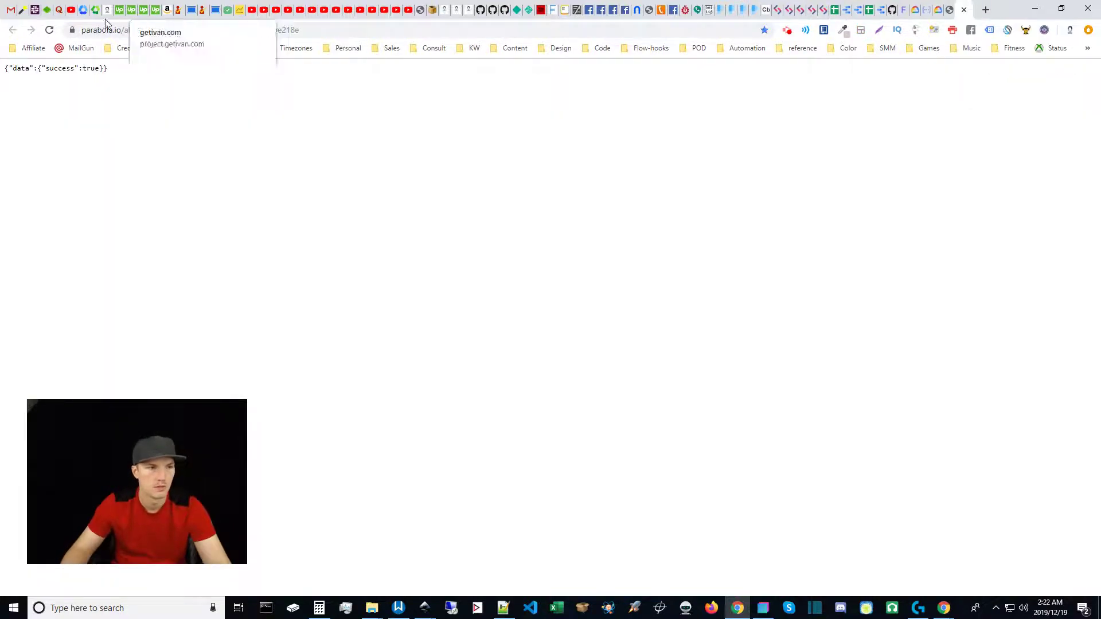
{"action": "left_click", "coordinate": [50, 29]}
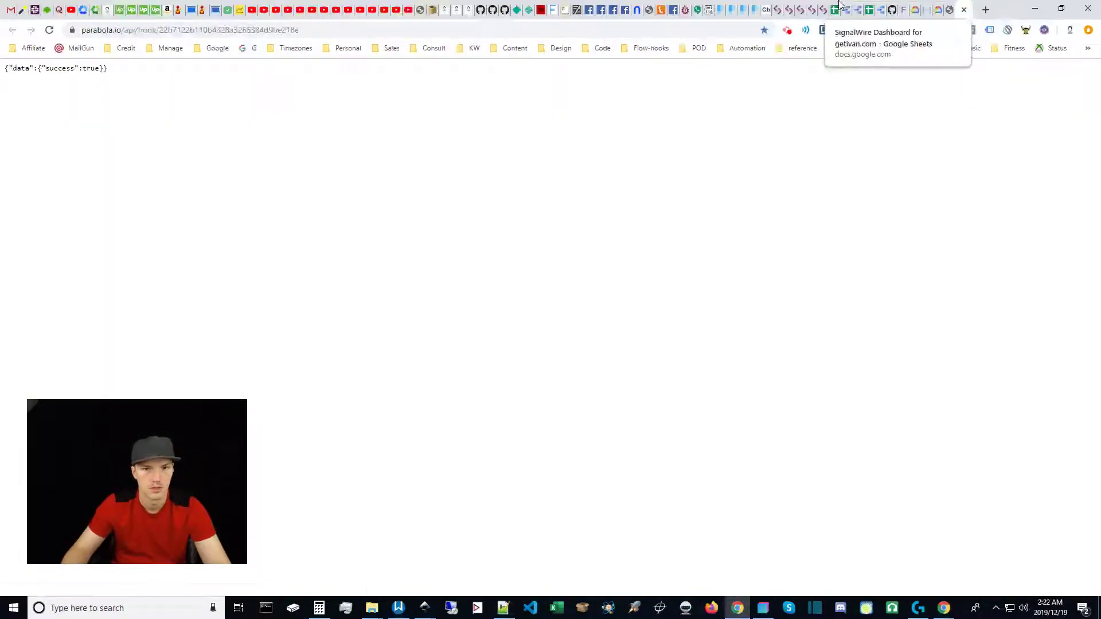
{"action": "left_click", "coordinate": [835, 10]}
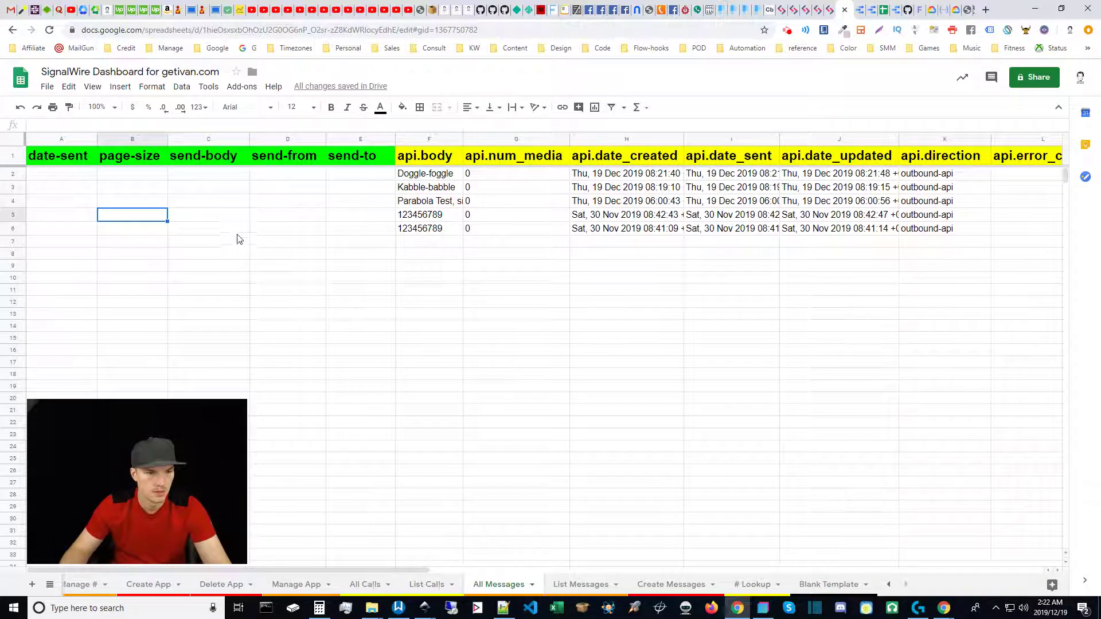
{"action": "left_click", "coordinate": [417, 192]}
{"action": "left_click", "coordinate": [437, 179]}
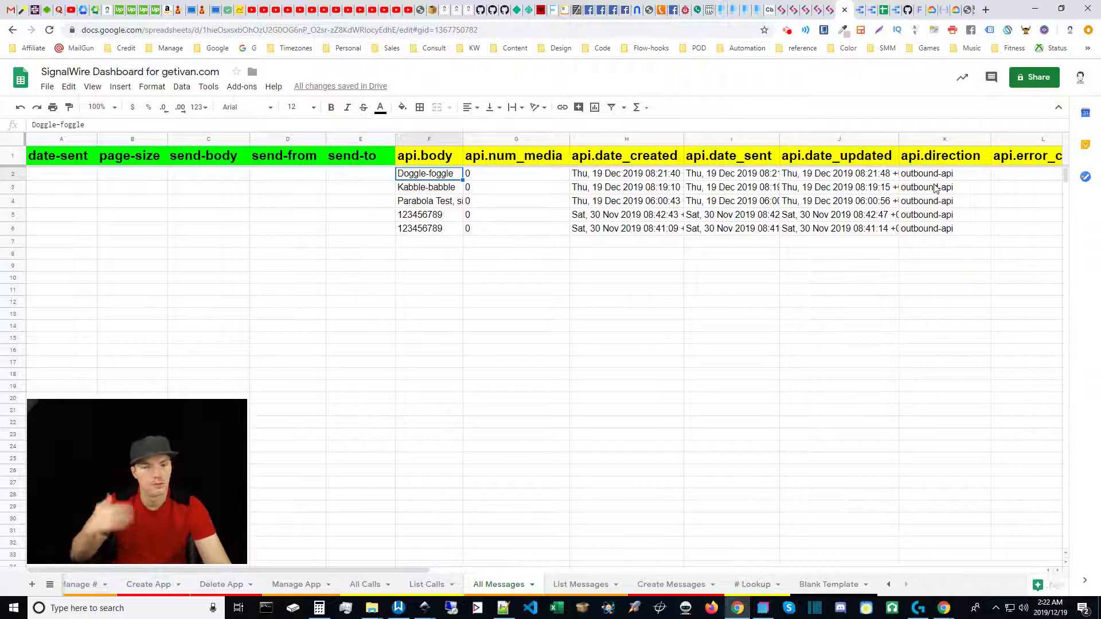
Enter the sender's phone number in D2 and the recipient's number in E2, correcting a typo.
{"action": "left_click", "coordinate": [281, 176]}
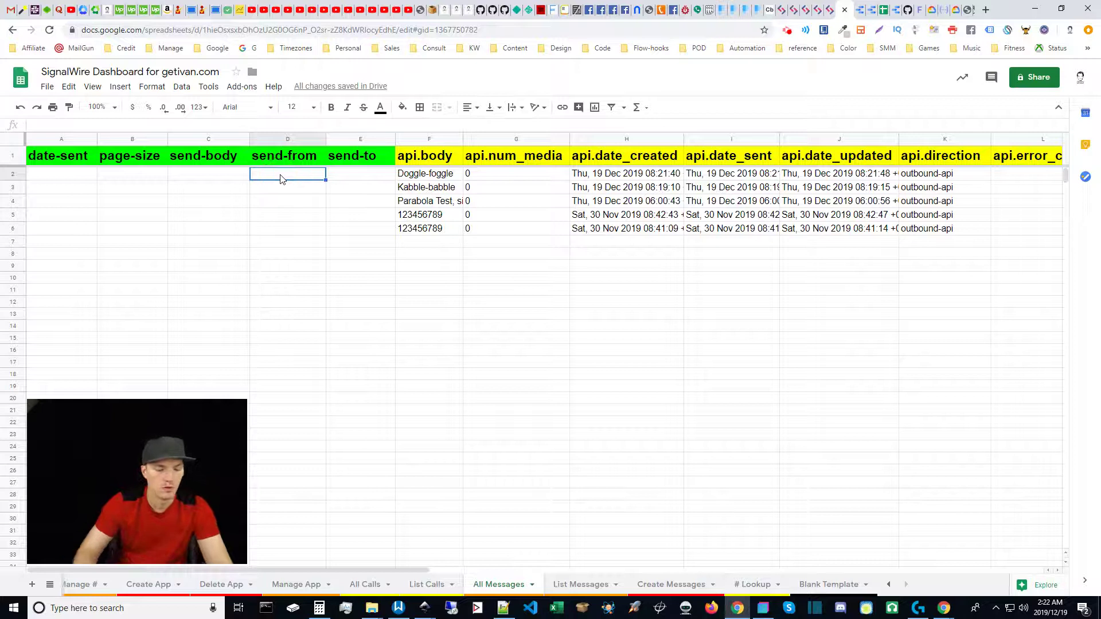
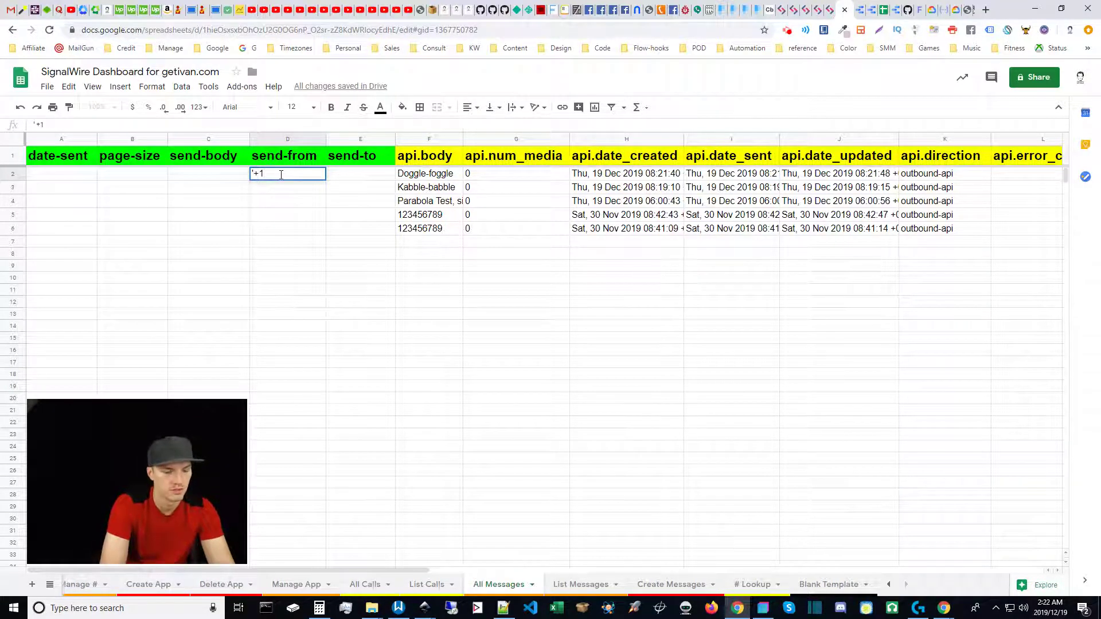
{"action": "key", "text": "Return"}
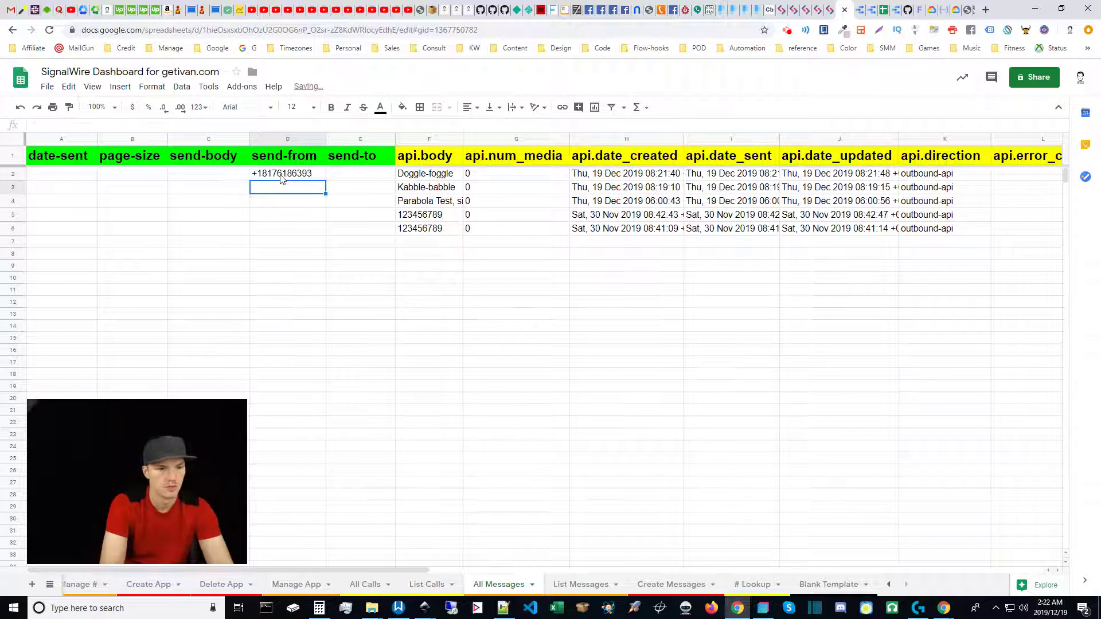
{"action": "key", "text": "Up"}
{"action": "key", "text": "Right"}
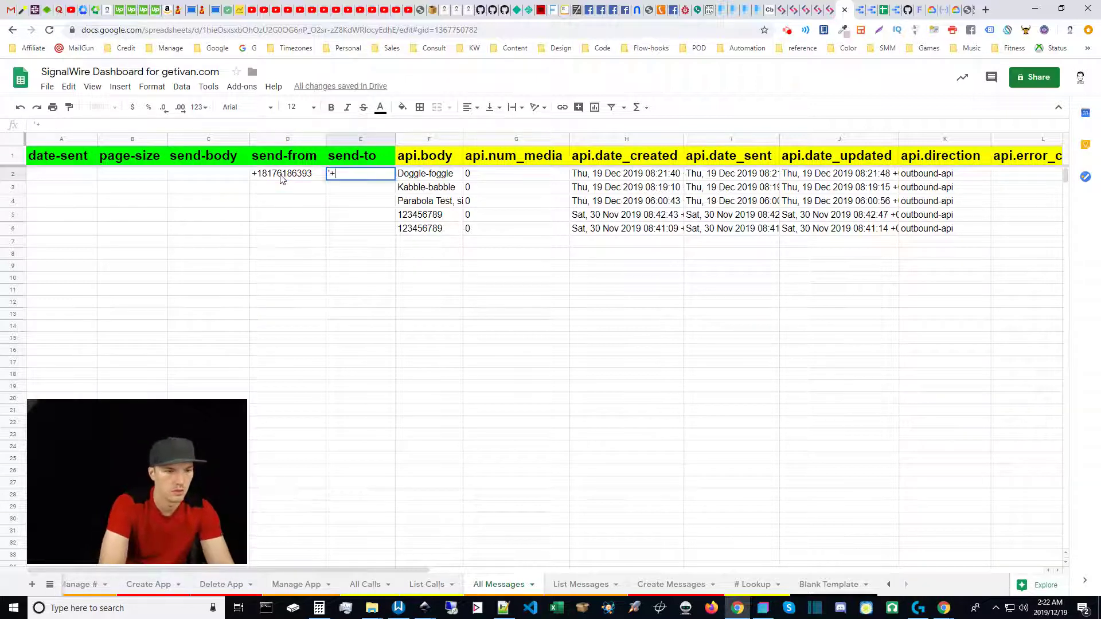
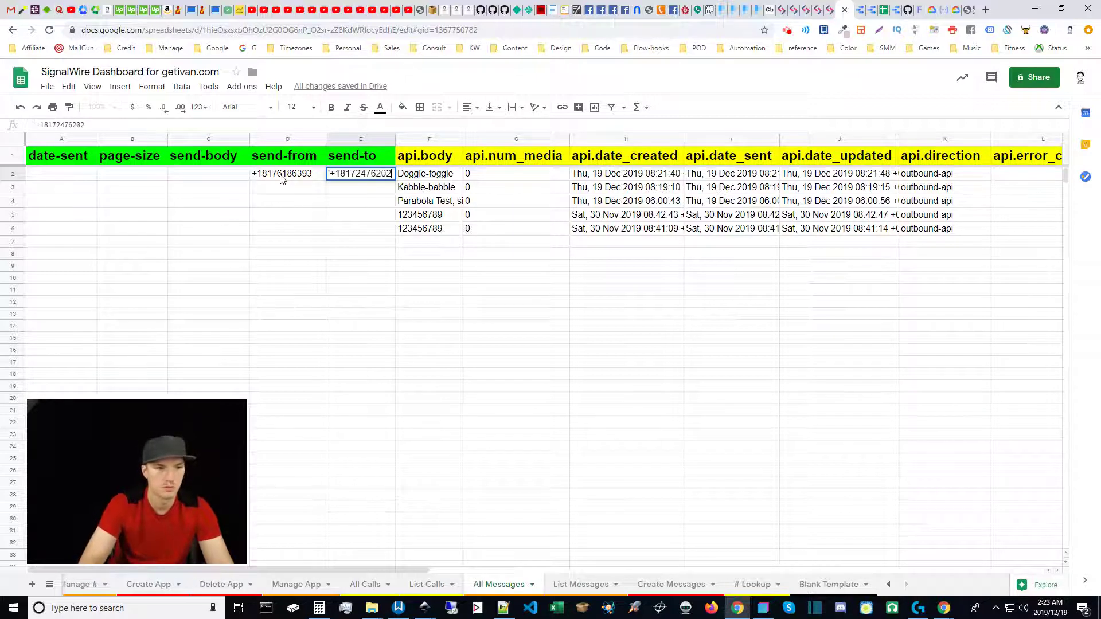
{"action": "key", "text": "Return"}
Enter 'VVV Der' as the send-body filter in C2.
{"action": "left_click", "coordinate": [176, 180]}
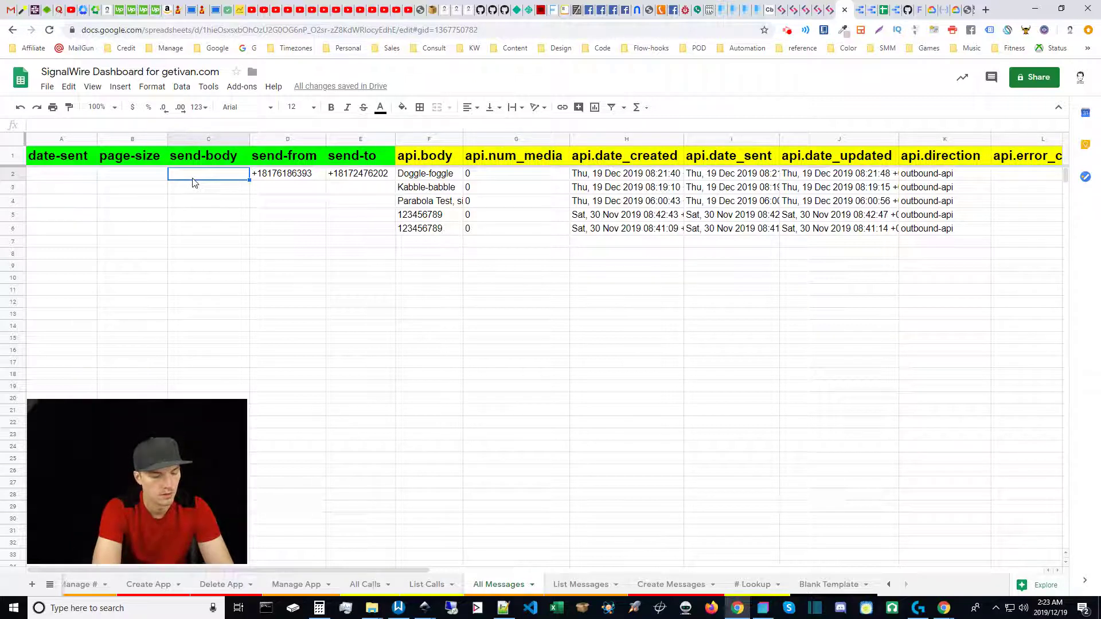
{"action": "type", "text": "VVV"}
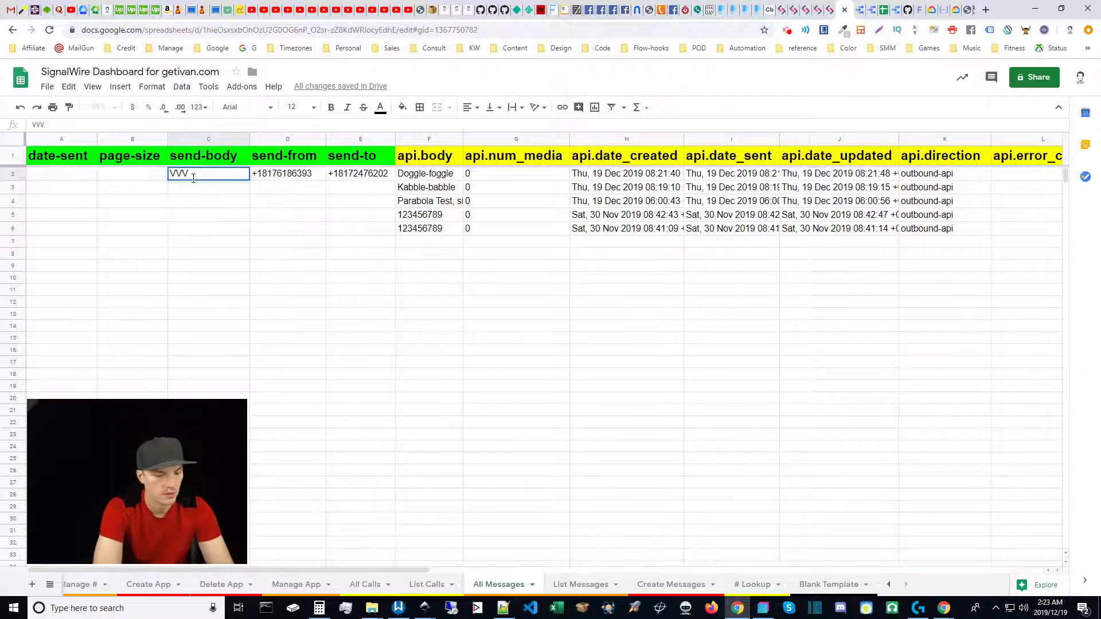
{"action": "type", "text": " Der"}
{"action": "key", "text": "Return"}
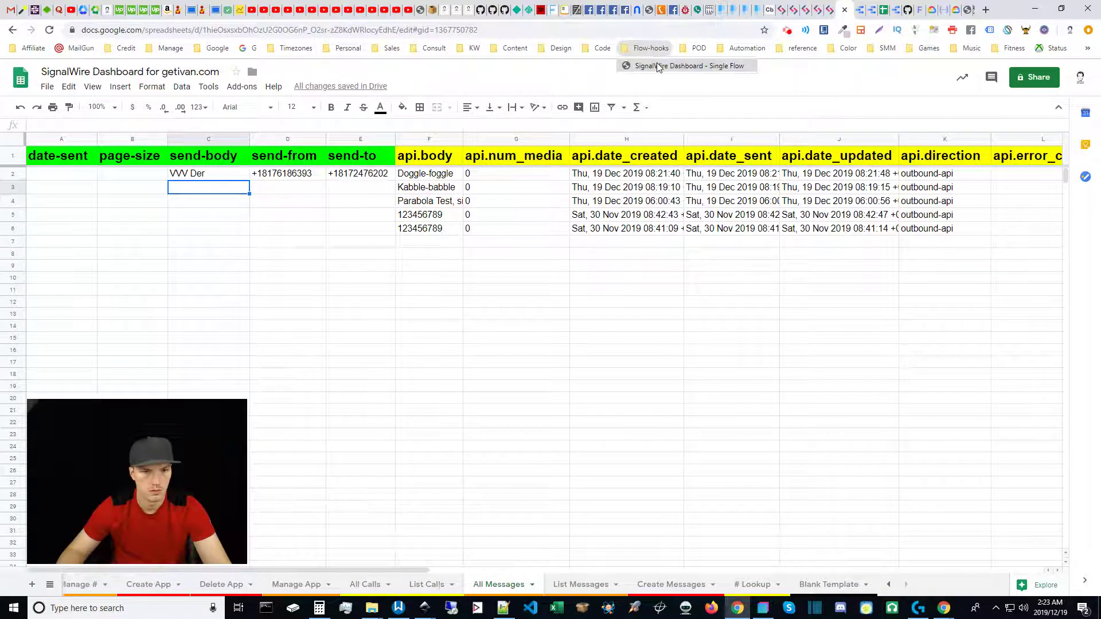
Trigger the Single Flow webhook bookmark in a background tab to apply the new filters.
{"action": "middle_click", "coordinate": [649, 49]}
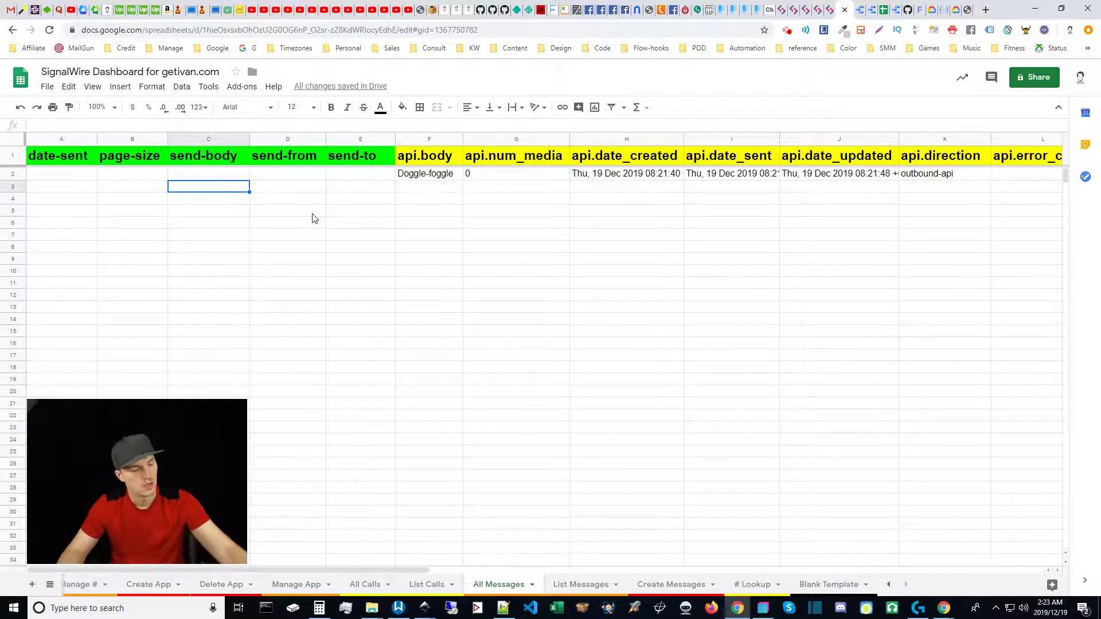
Go to the Create Messages sheet and select cells in its send-to and send-body columns.
{"action": "left_click", "coordinate": [683, 588]}
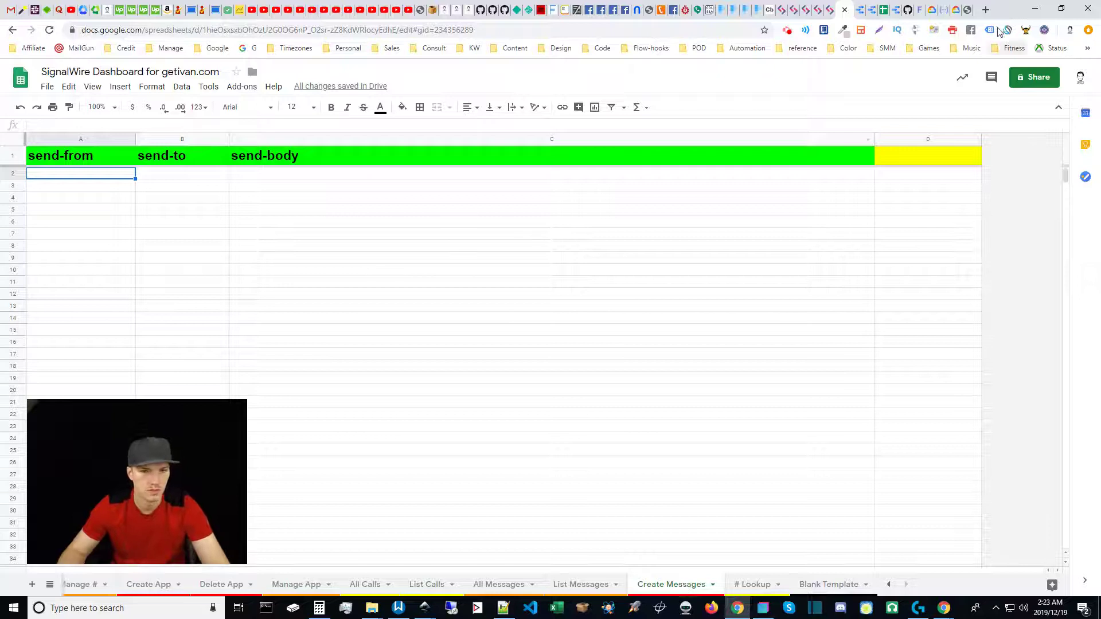
{"action": "left_click", "coordinate": [787, 33]}
{"action": "left_click", "coordinate": [787, 33]}
{"action": "left_click", "coordinate": [374, 200]}
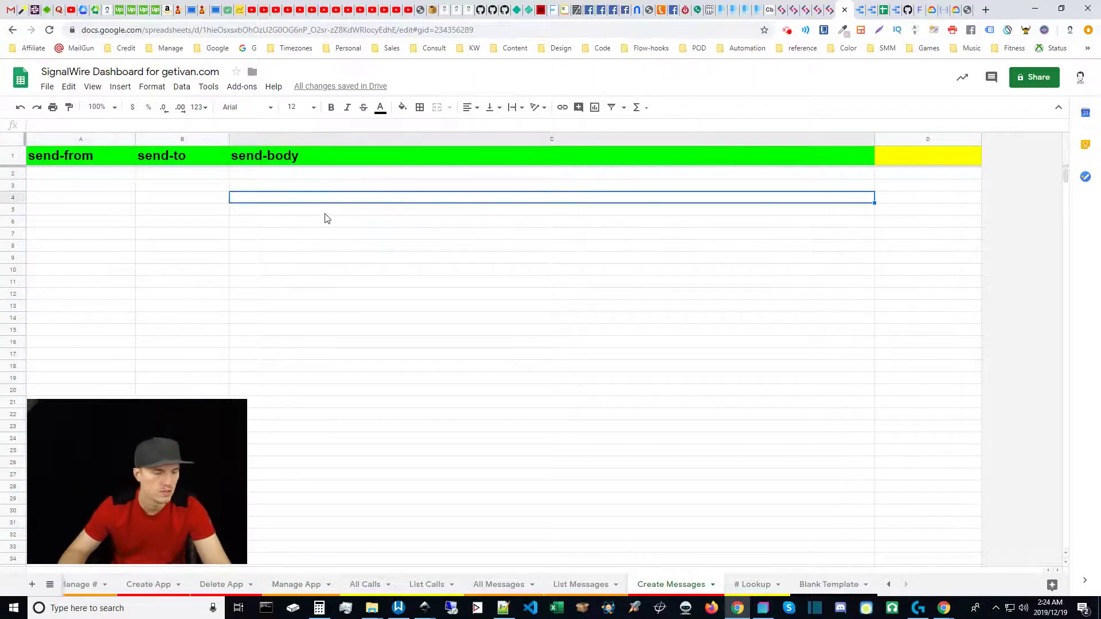
{"action": "left_click", "coordinate": [153, 199]}
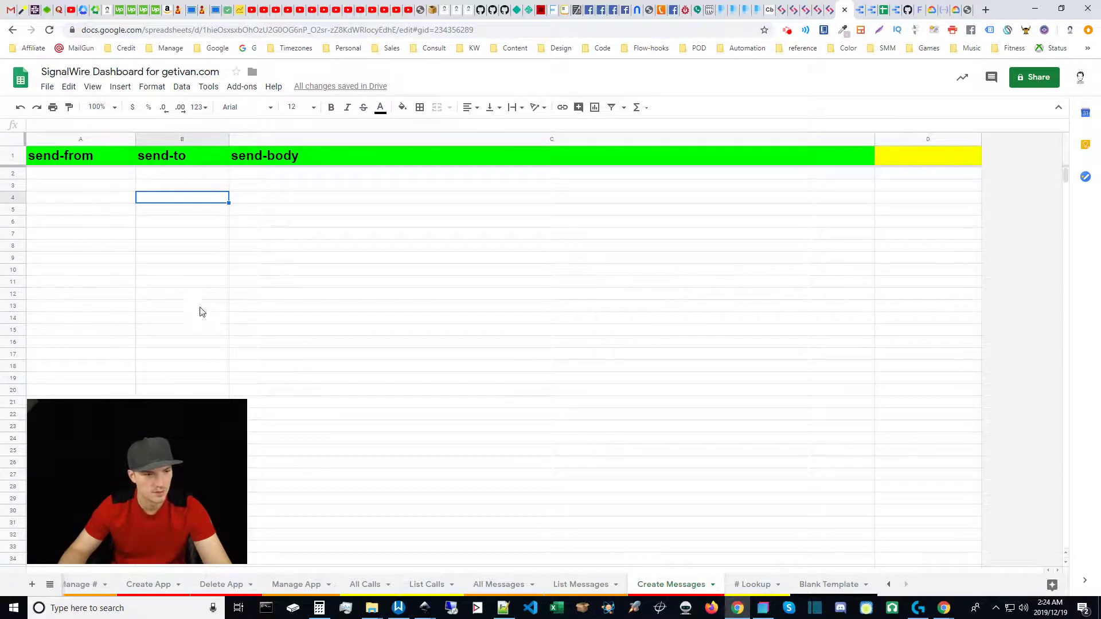
{"action": "left_click", "coordinate": [280, 177]}
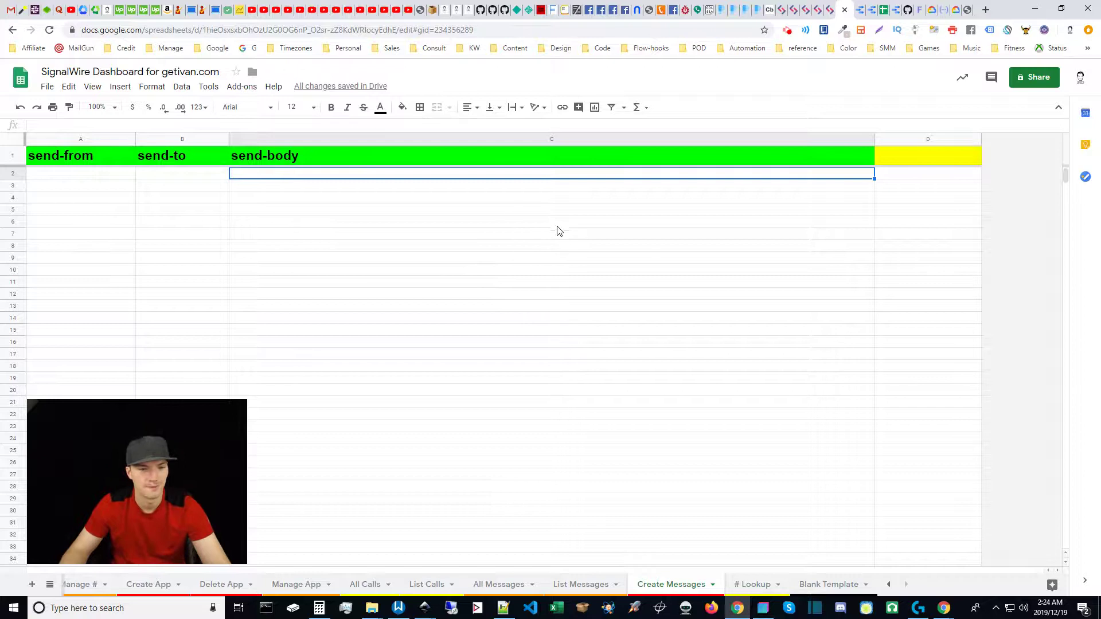
{"action": "left_click", "coordinate": [455, 210]}
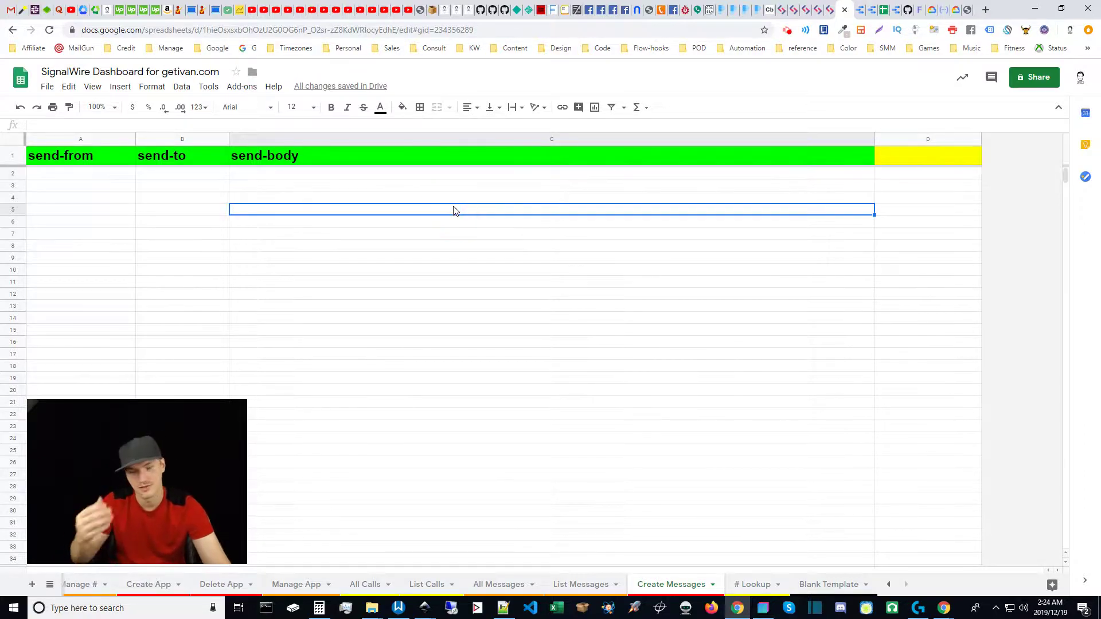